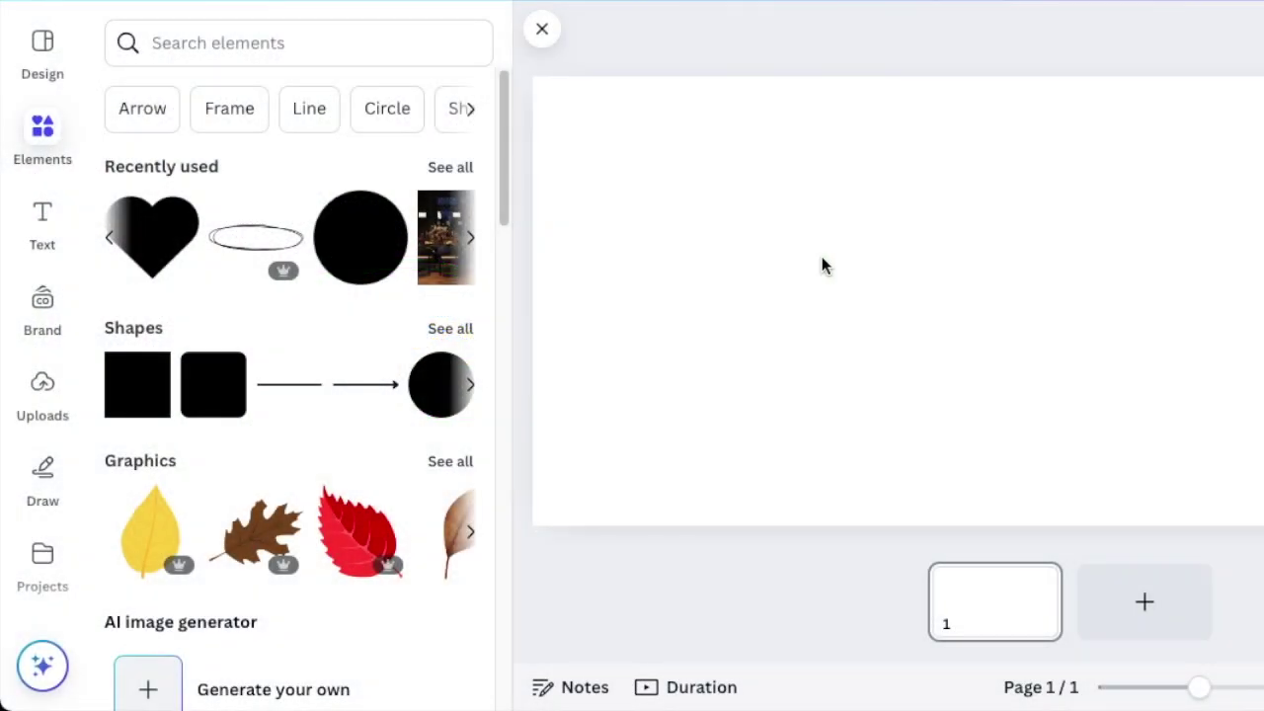
Step: Add a new text box, enlarge it, and type the letter M
{"action": "key", "text": "t"}
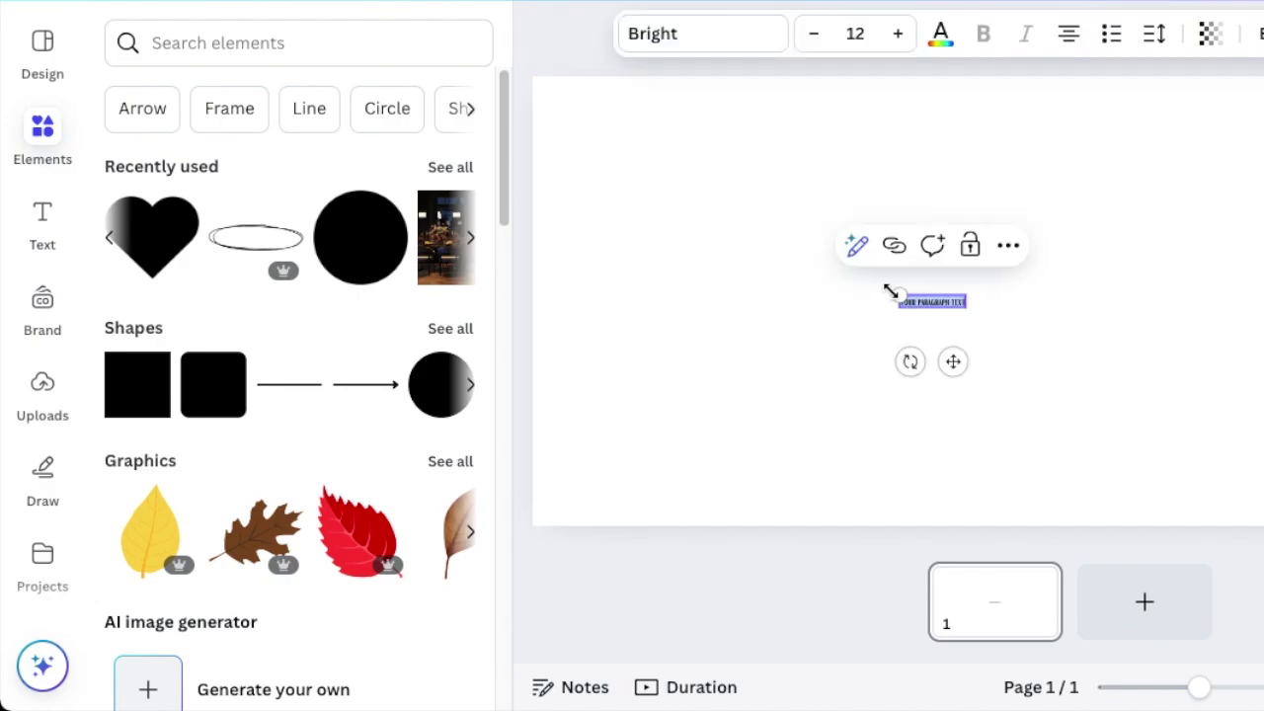
{"action": "left_click_drag", "start_coordinate": [895, 293], "coordinate": [671, 235]}
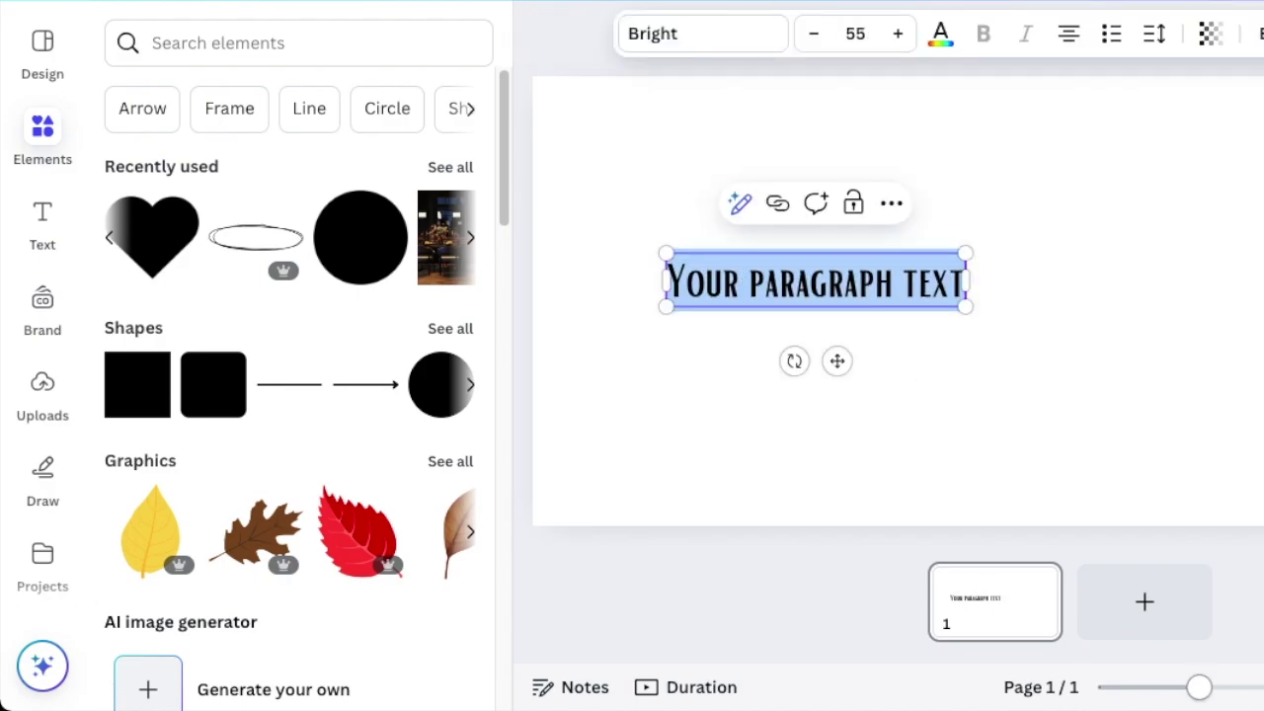
{"action": "mouse_move", "coordinate": [790, 706]}
{"action": "type", "text": "M"}
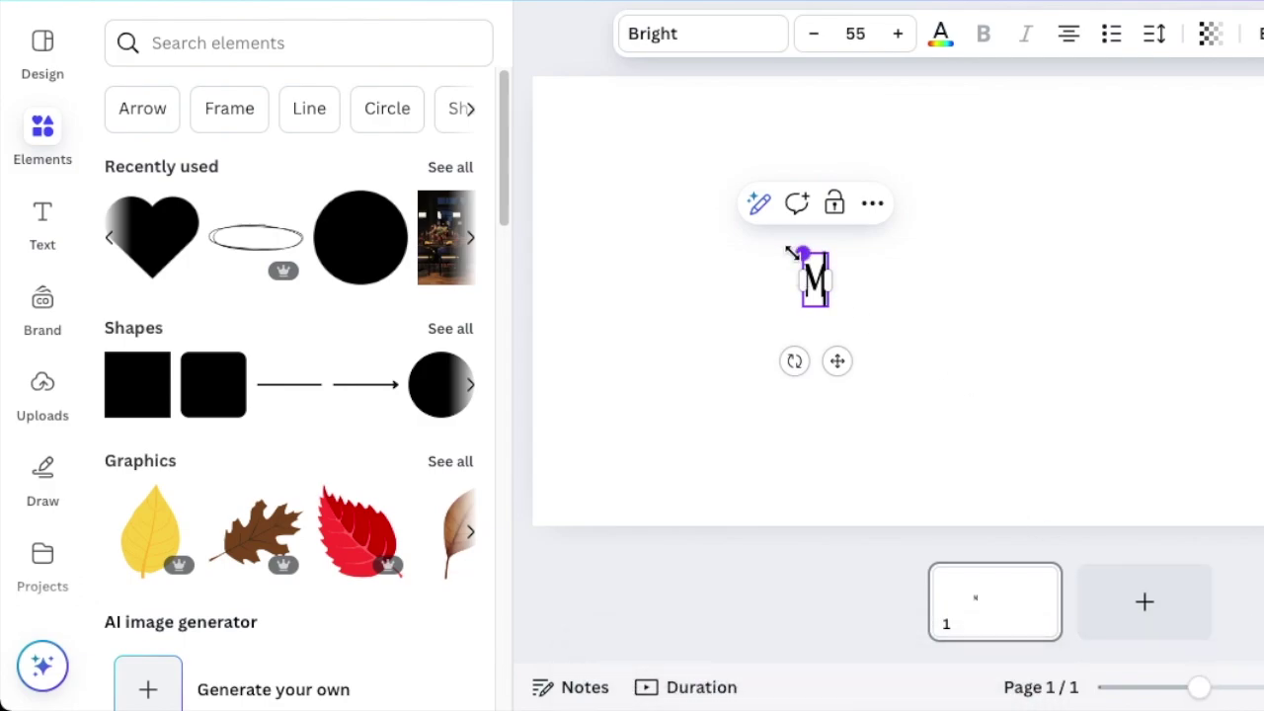
Step: Enlarge the M to font size 341 and move it right of the page centre
{"action": "left_click_drag", "start_coordinate": [801, 255], "coordinate": [737, 109]}
{"action": "left_click_drag", "start_coordinate": [826, 302], "coordinate": [897, 413]}
{"action": "left_click", "coordinate": [1046, 347]}
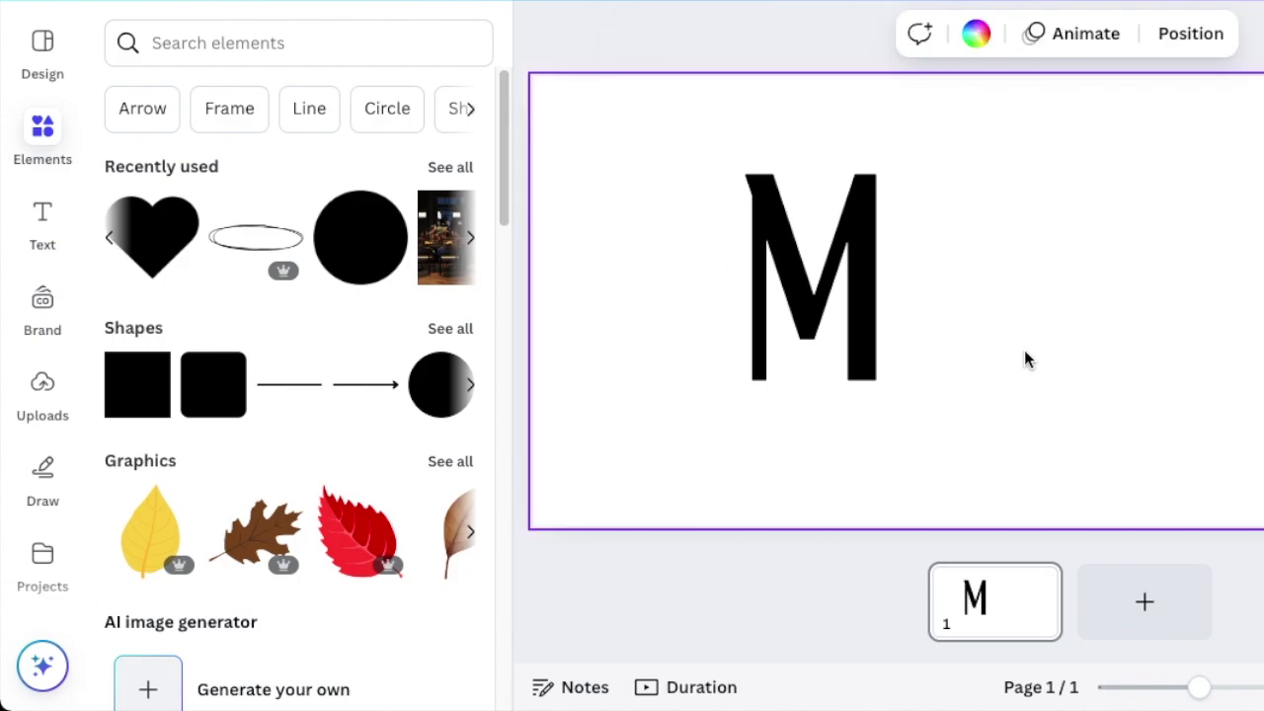
{"action": "left_click_drag", "start_coordinate": [819, 290], "coordinate": [936, 294]}
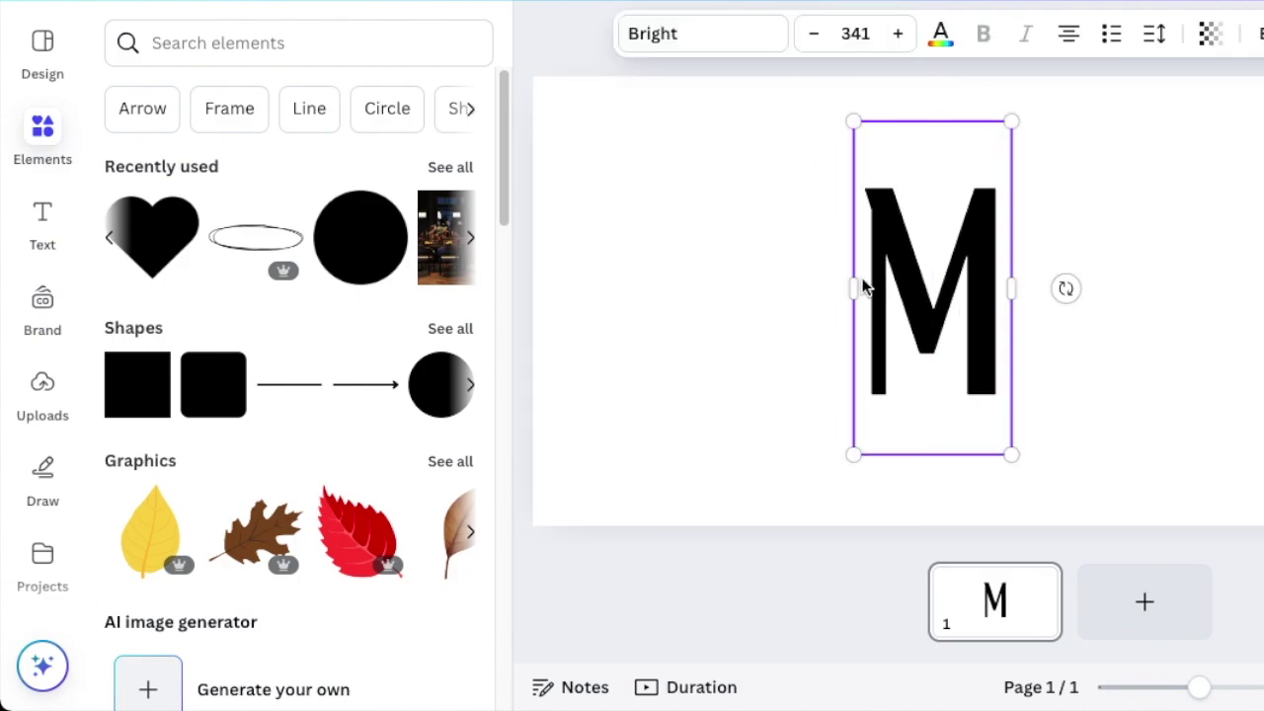
Step: Search 'PLAY', set the M to Playfair Display SC, then nudge it up and left
{"action": "left_click", "coordinate": [735, 49]}
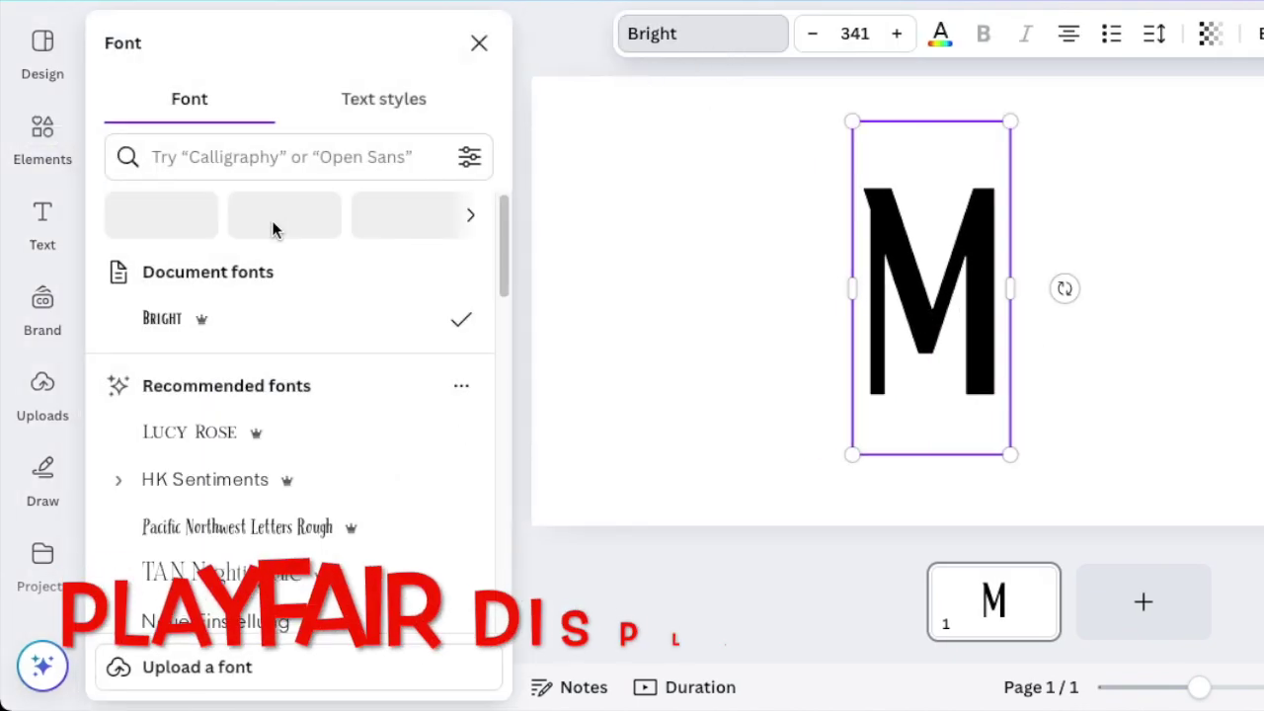
{"action": "left_click", "coordinate": [228, 155]}
{"action": "type", "text": "PLAY"}
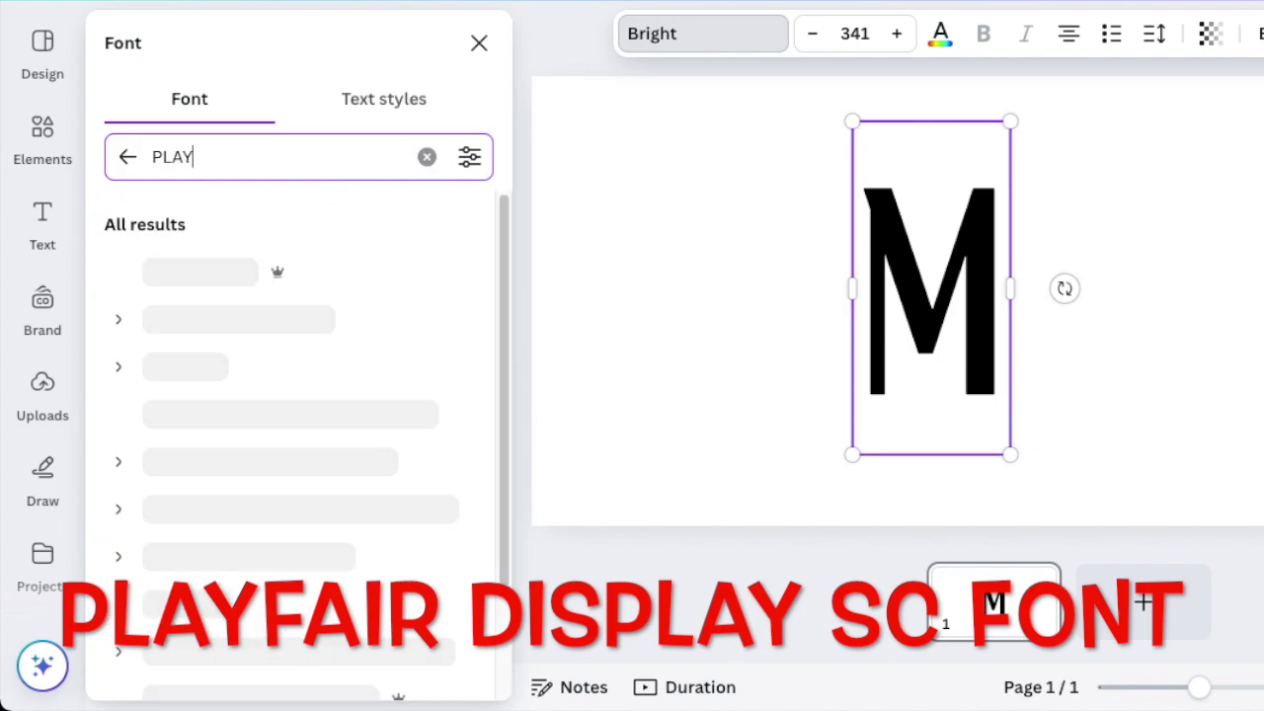
{"action": "left_click", "coordinate": [296, 558]}
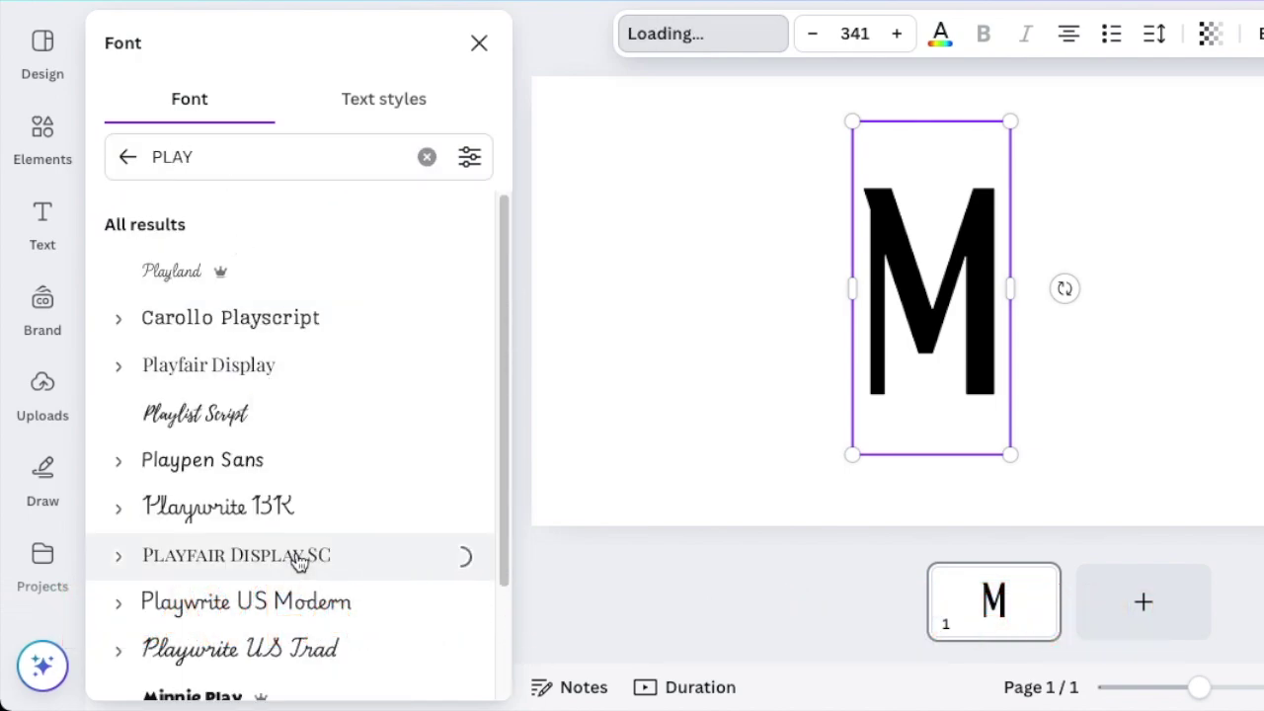
{"action": "left_click", "coordinate": [1152, 377]}
{"action": "left_click_drag", "start_coordinate": [935, 336], "coordinate": [856, 306]}
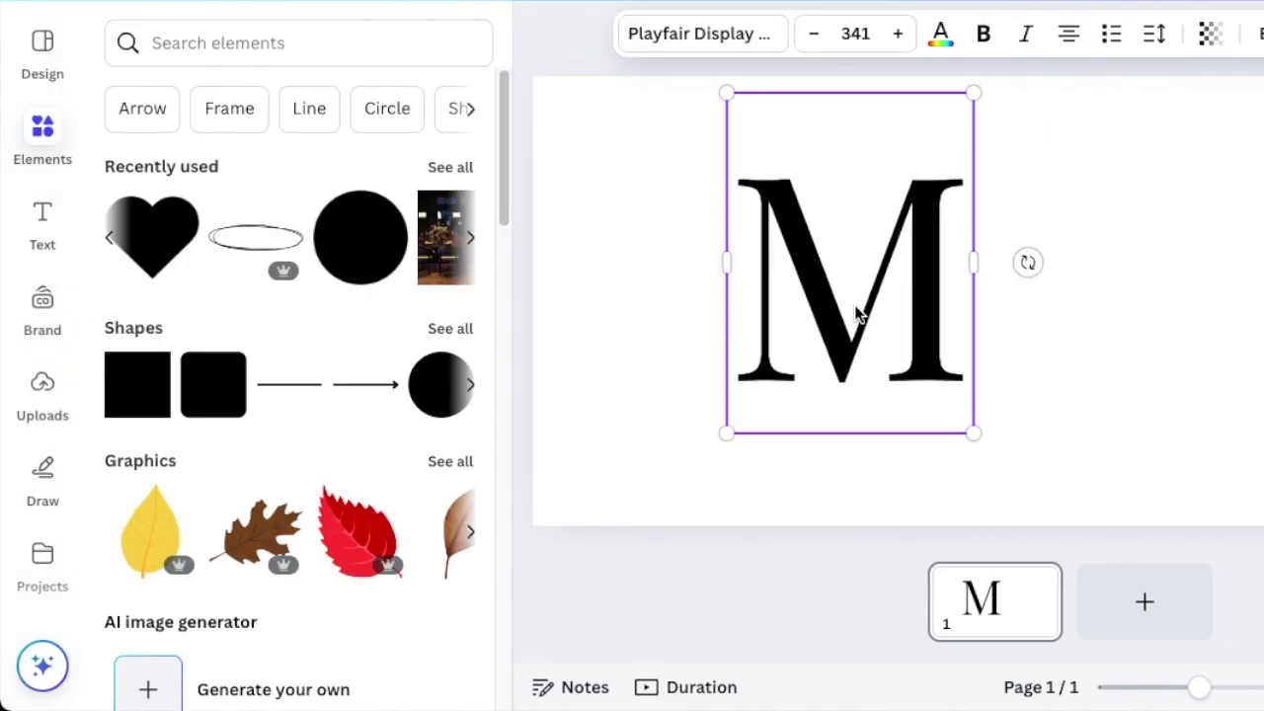
Step: Colour the M with the Mellow Barnyard yellow found by a 'YELLOW' colour search
{"action": "left_click", "coordinate": [941, 37]}
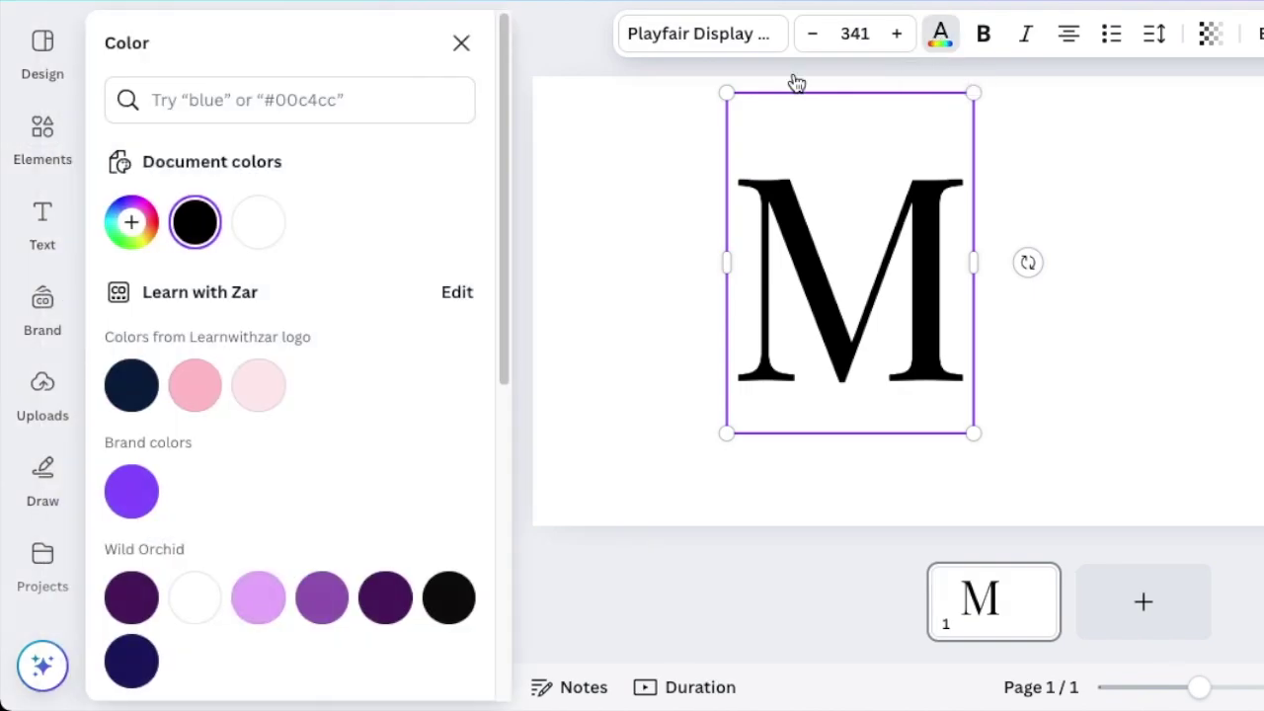
{"action": "left_click_drag", "start_coordinate": [504, 185], "coordinate": [503, 604]}
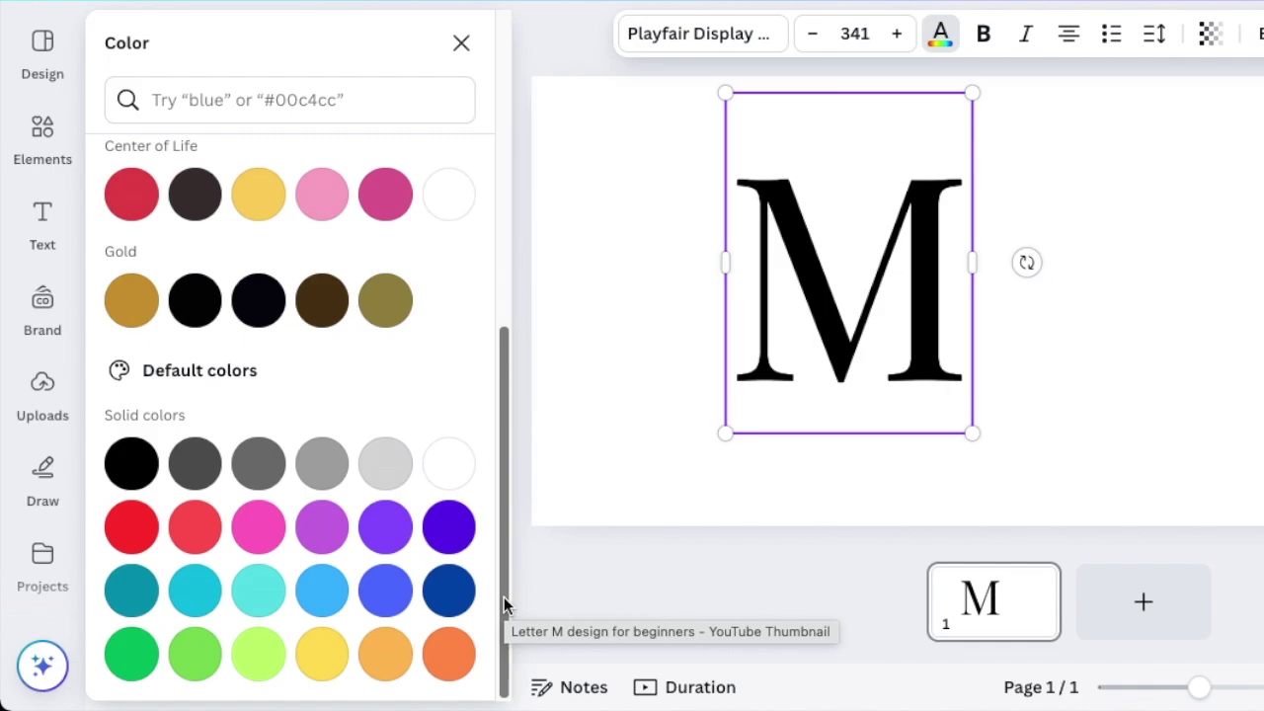
{"action": "left_click_drag", "start_coordinate": [504, 605], "coordinate": [496, 174]}
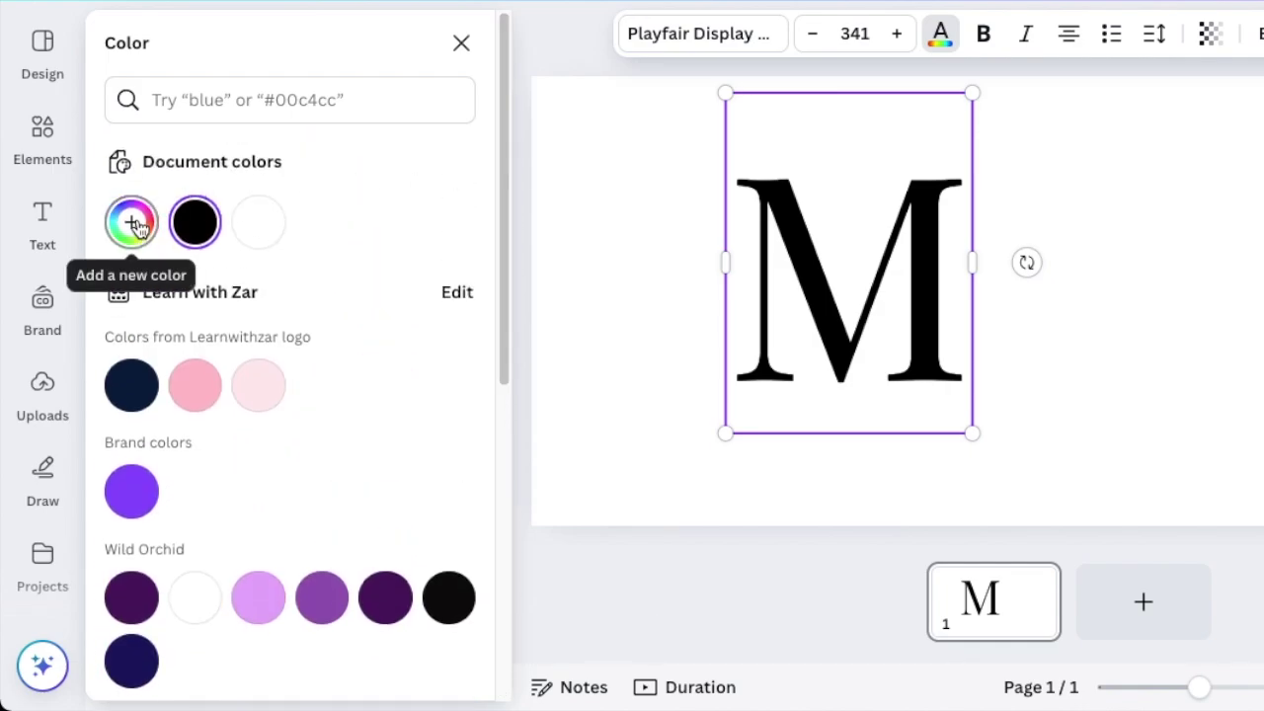
{"action": "left_click", "coordinate": [189, 100]}
{"action": "type", "text": "YELLOW"}
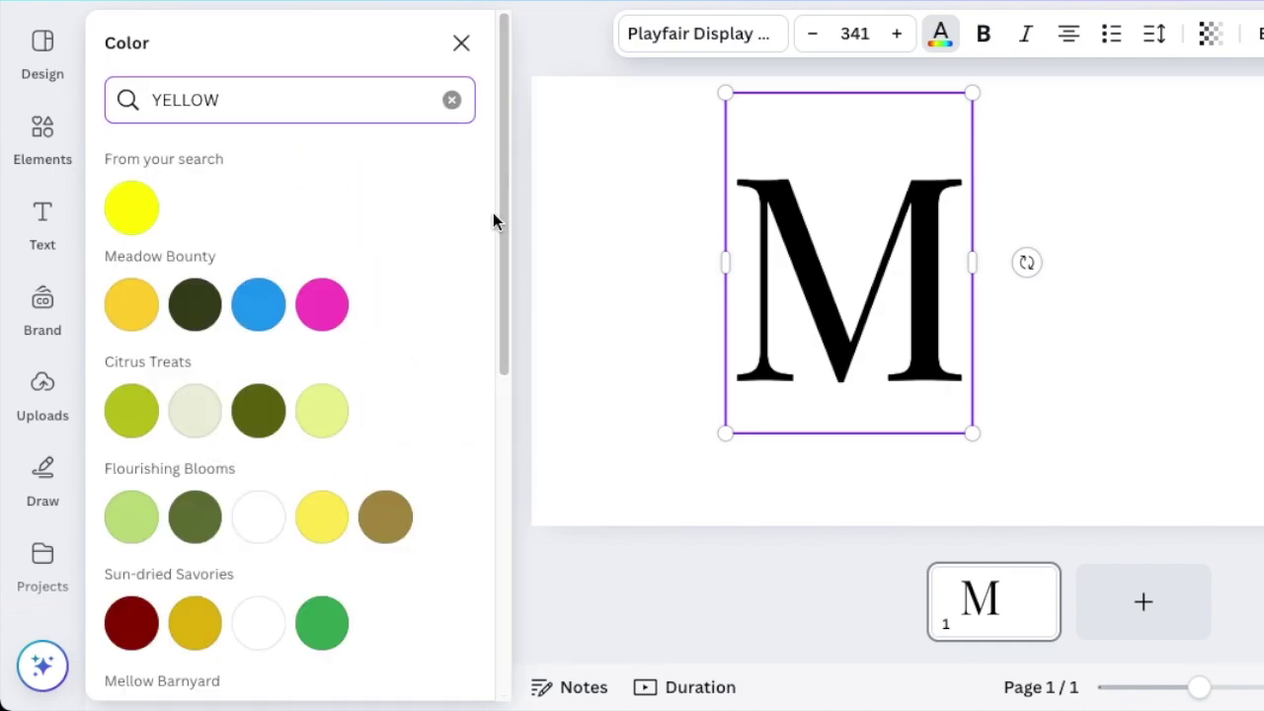
{"action": "left_click_drag", "start_coordinate": [493, 213], "coordinate": [499, 441]}
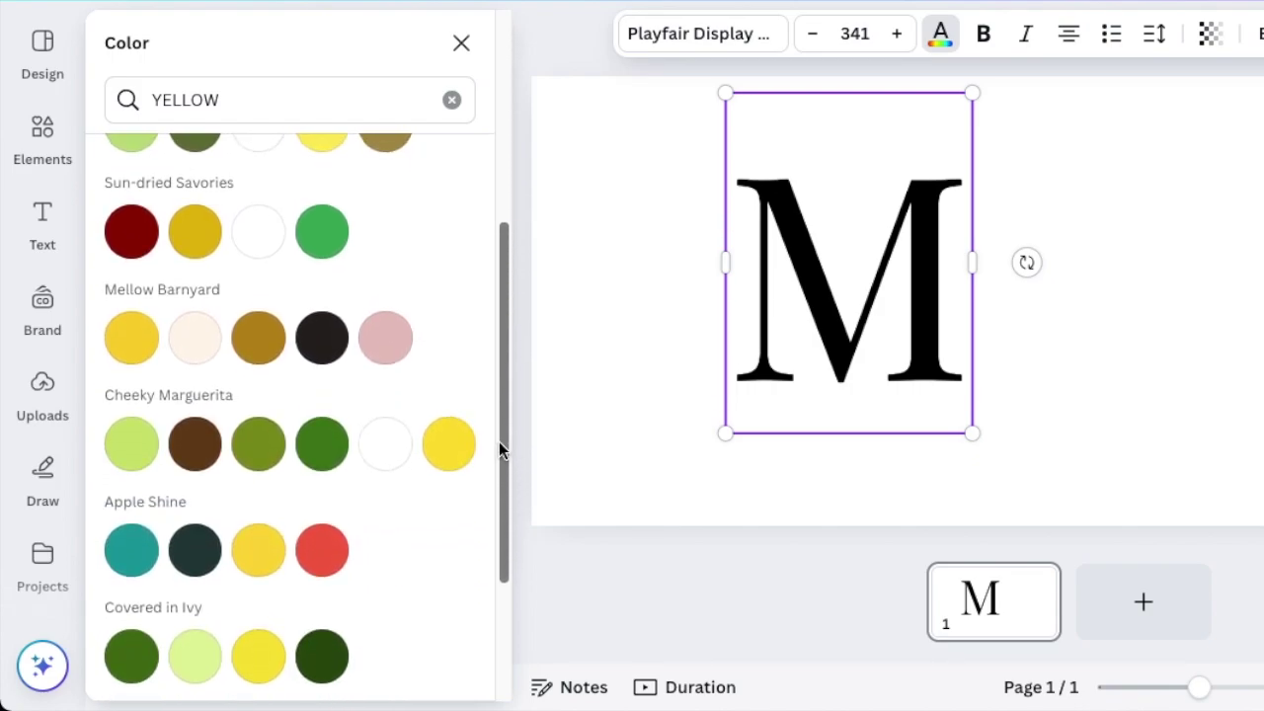
{"action": "left_click", "coordinate": [120, 340]}
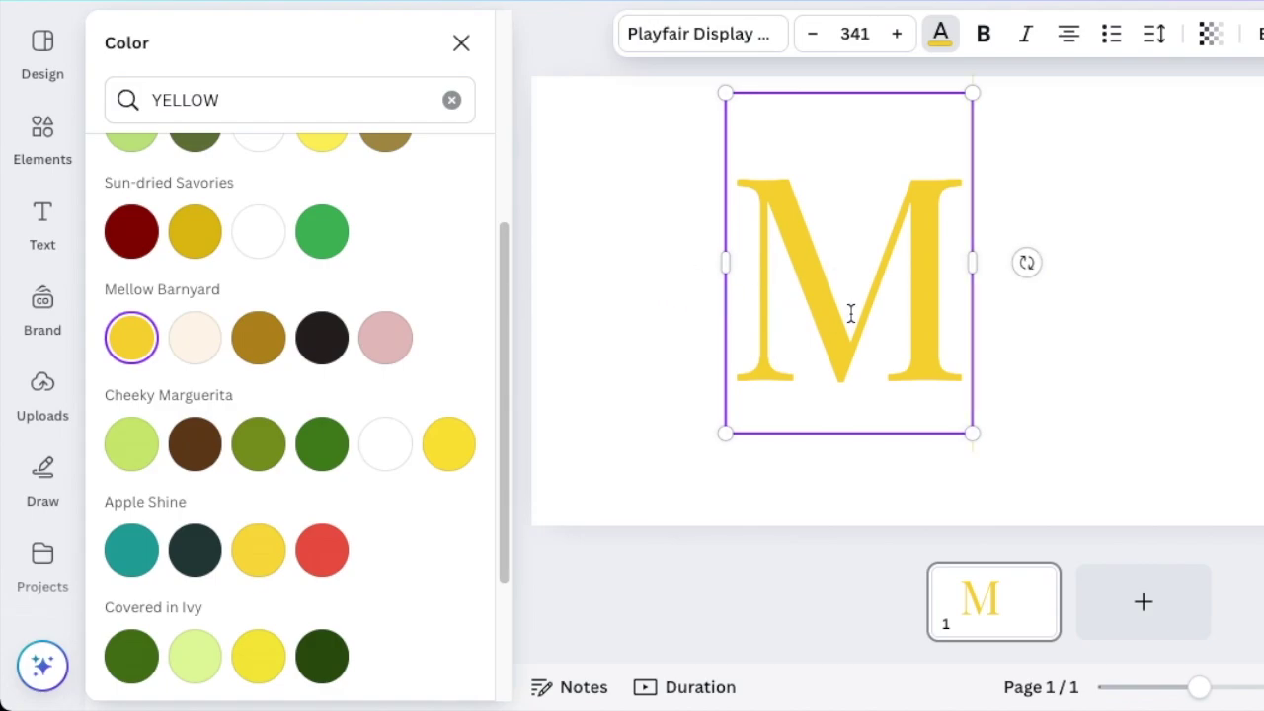
{"action": "double_click", "coordinate": [925, 324]}
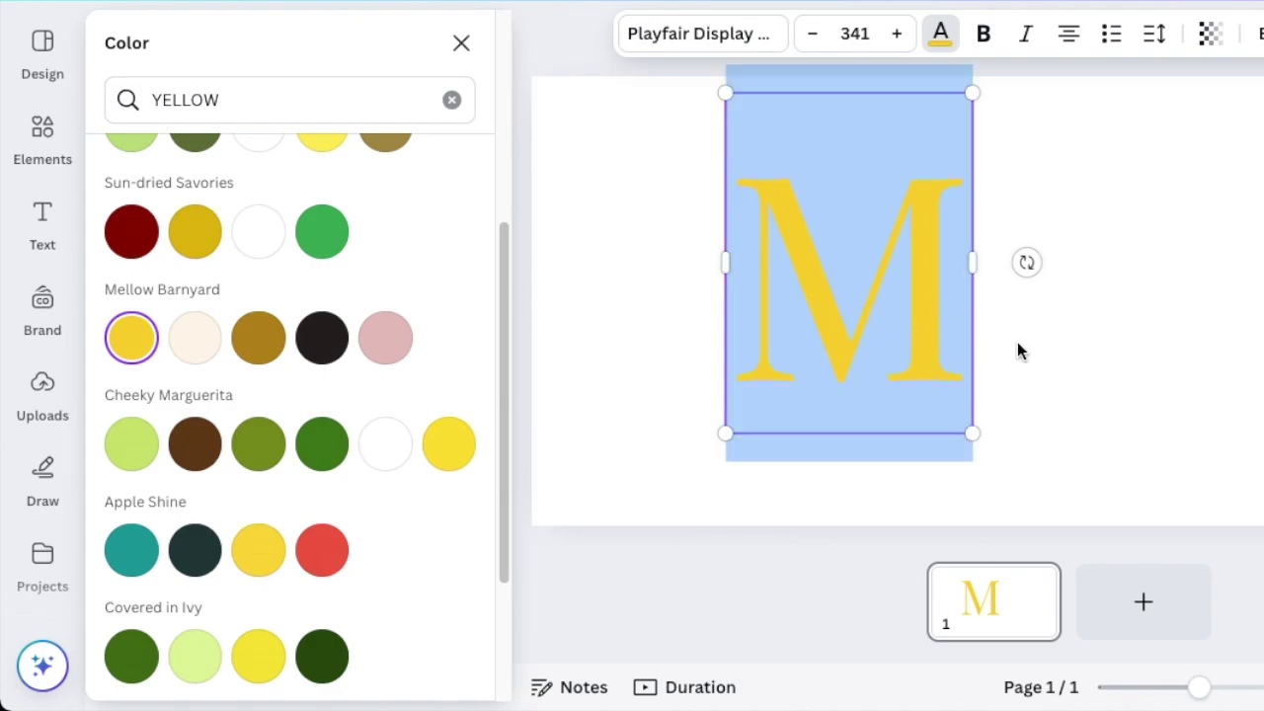
Step: Duplicate the M and colour the copy green via a 'GREEN' colour search
{"action": "key", "text": "Escape"}
{"action": "key", "text": "ctrl+d"}
{"action": "left_click", "coordinate": [940, 34]}
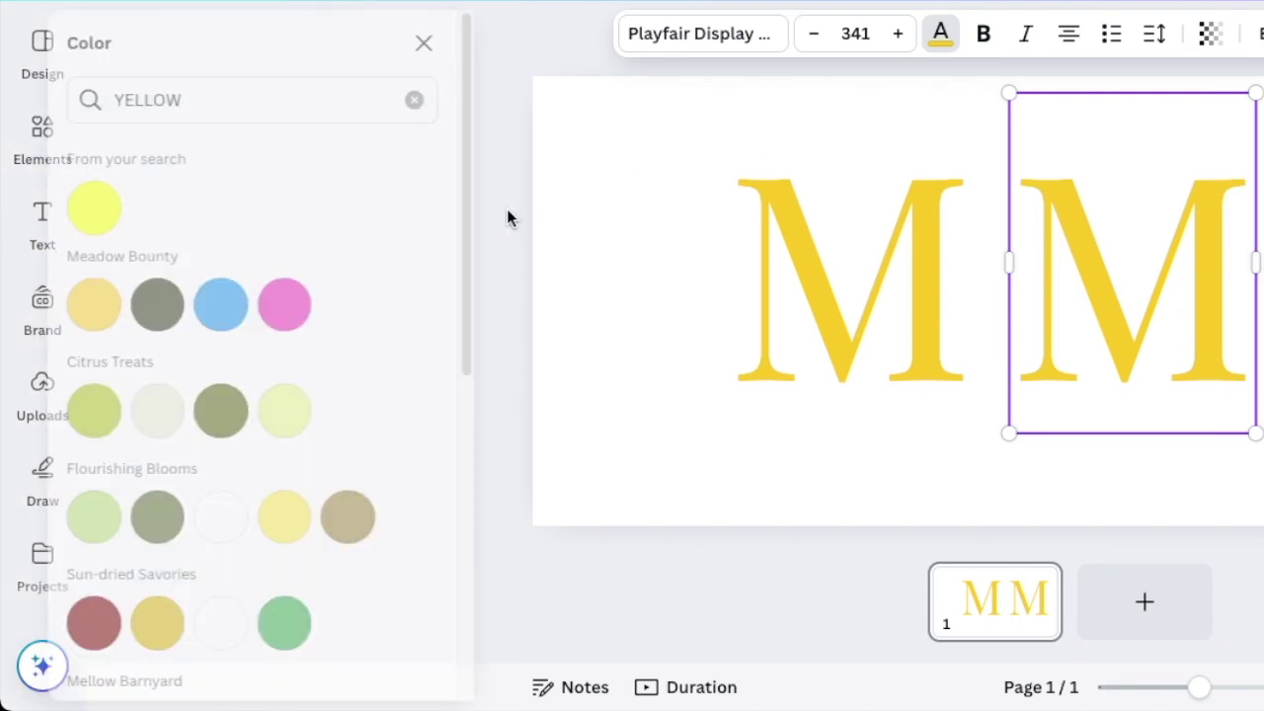
{"action": "type", "text": "GREEN"}
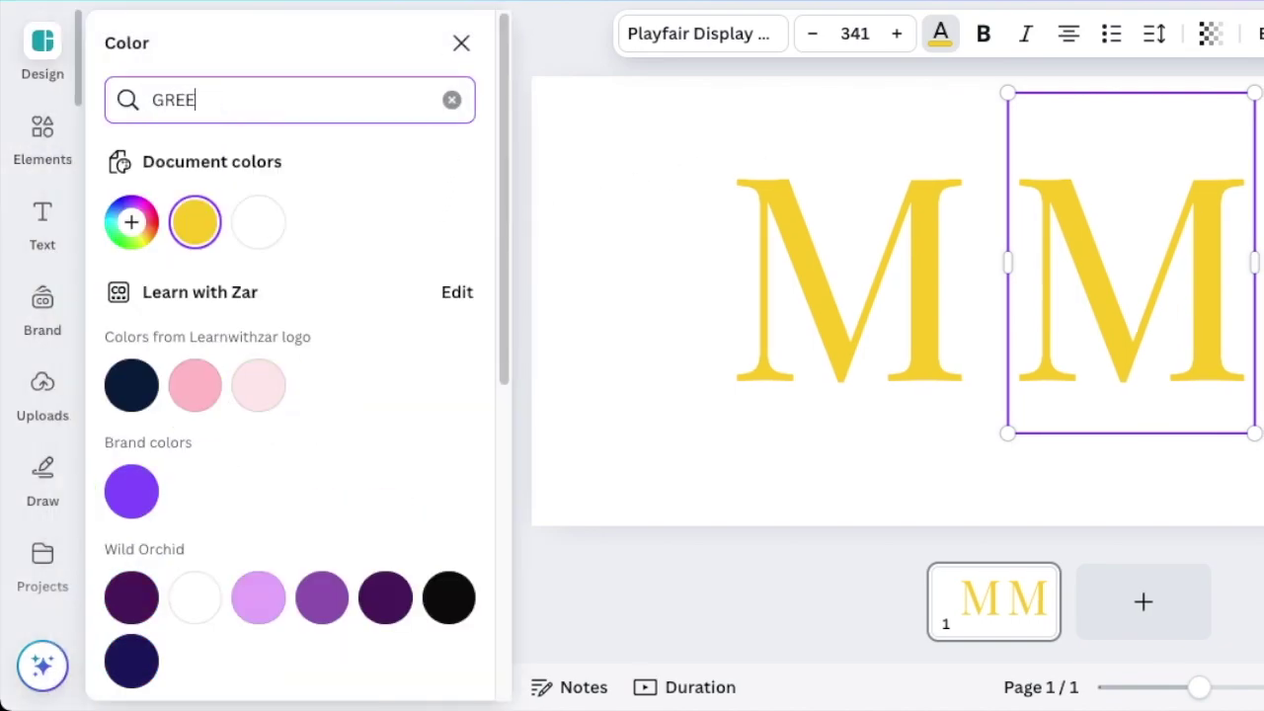
{"action": "left_click", "coordinate": [131, 208]}
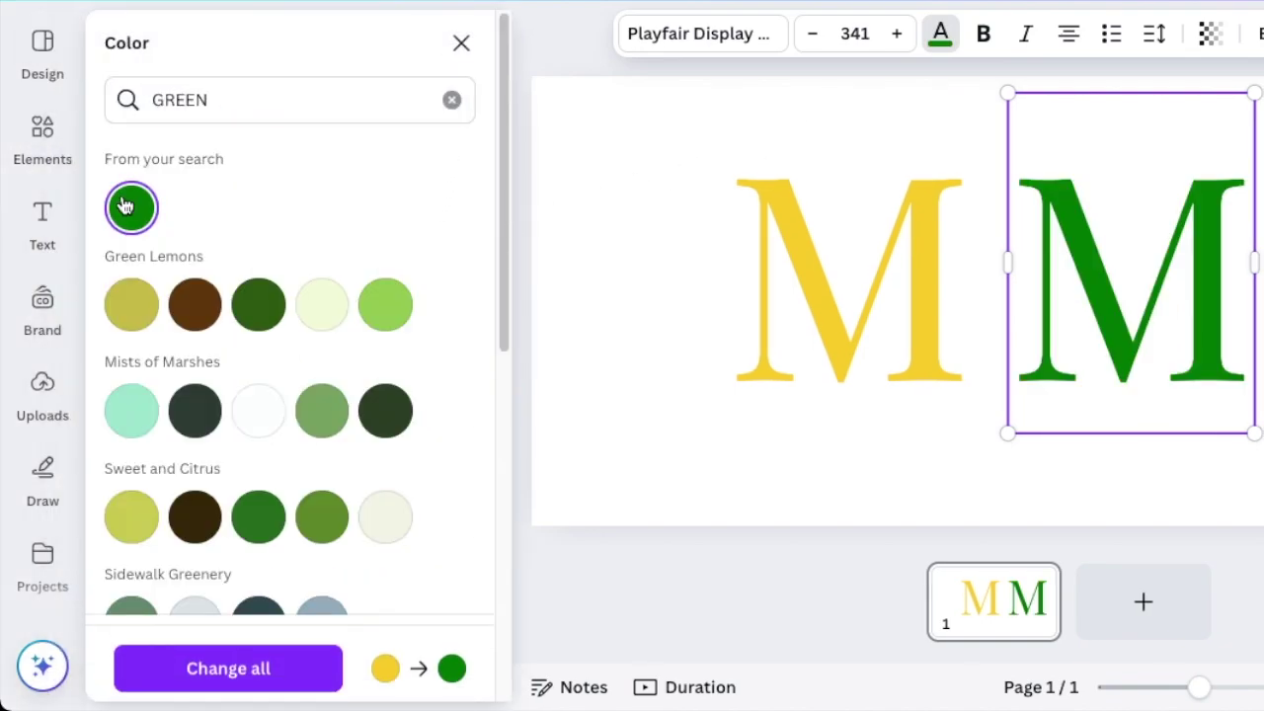
{"action": "left_click", "coordinate": [682, 342]}
Step: Select both Ms together and shift the pair slightly left and down
{"action": "left_click_drag", "start_coordinate": [682, 211], "coordinate": [1246, 396]}
{"action": "left_click_drag", "start_coordinate": [1152, 319], "coordinate": [1106, 338]}
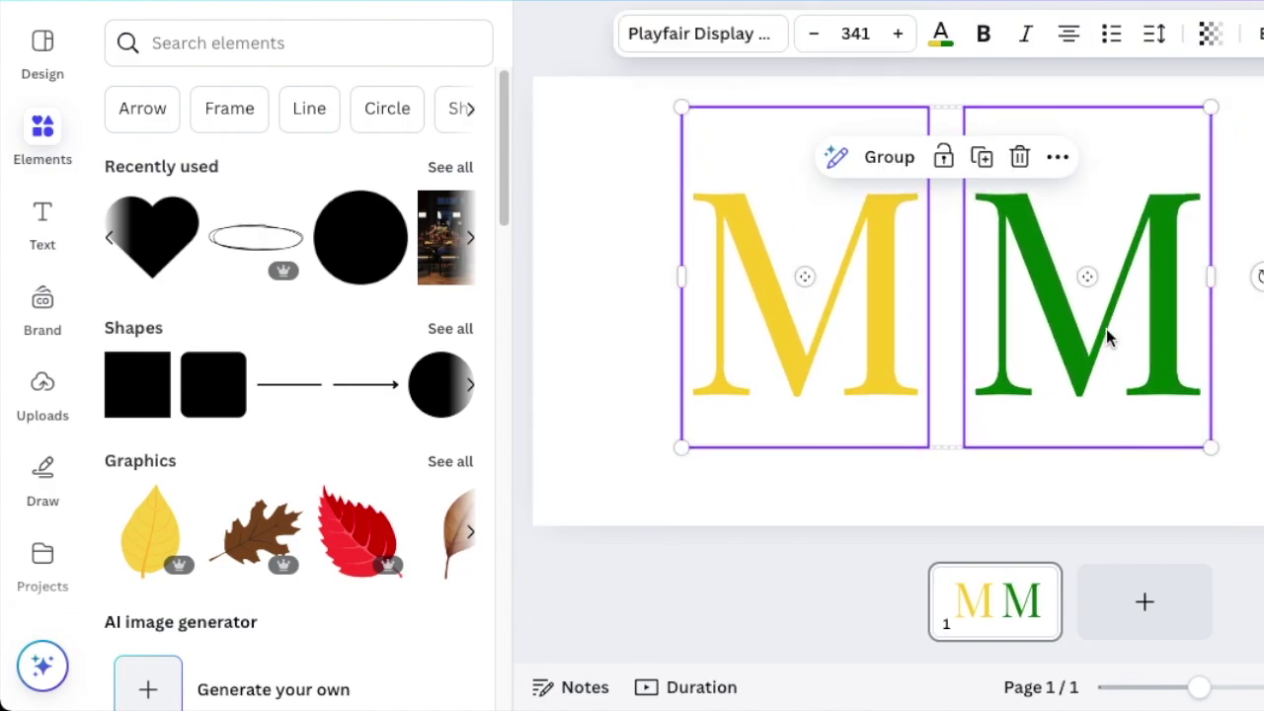
{"action": "left_click", "coordinate": [1254, 4]}
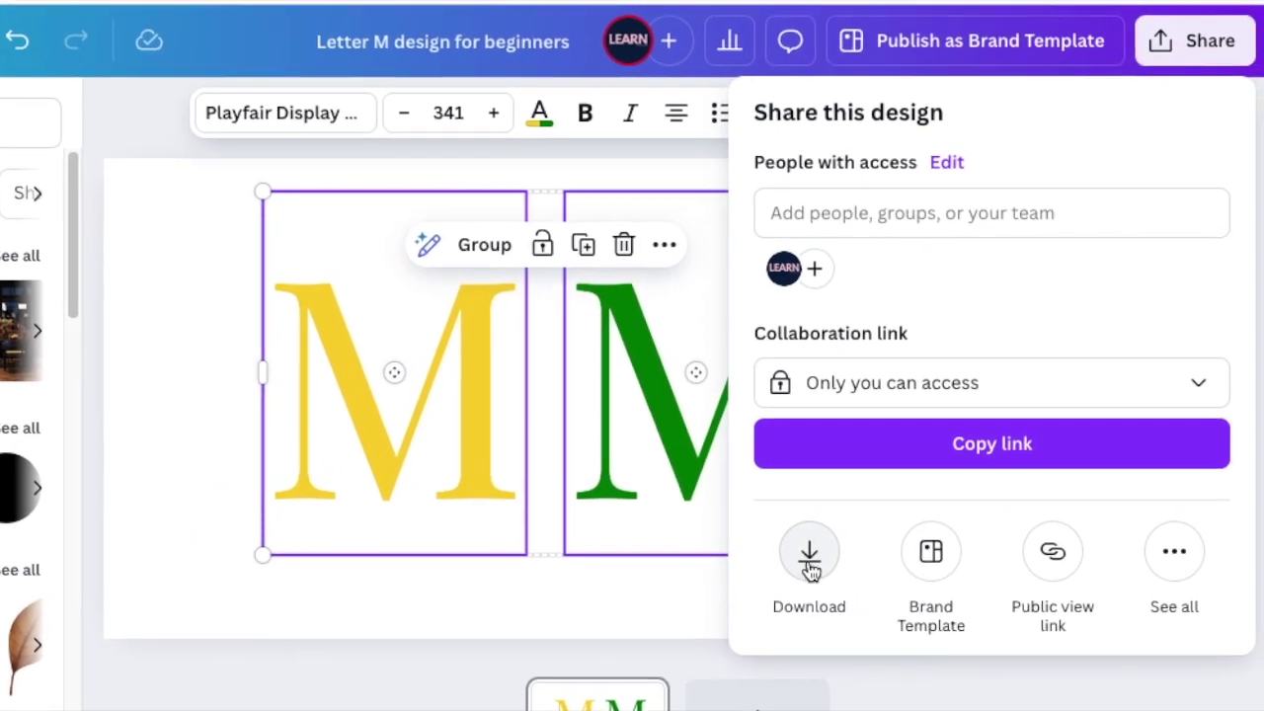
Step: Download the two-letter design as a PNG with Transparent background ticked
{"action": "left_click", "coordinate": [891, 543]}
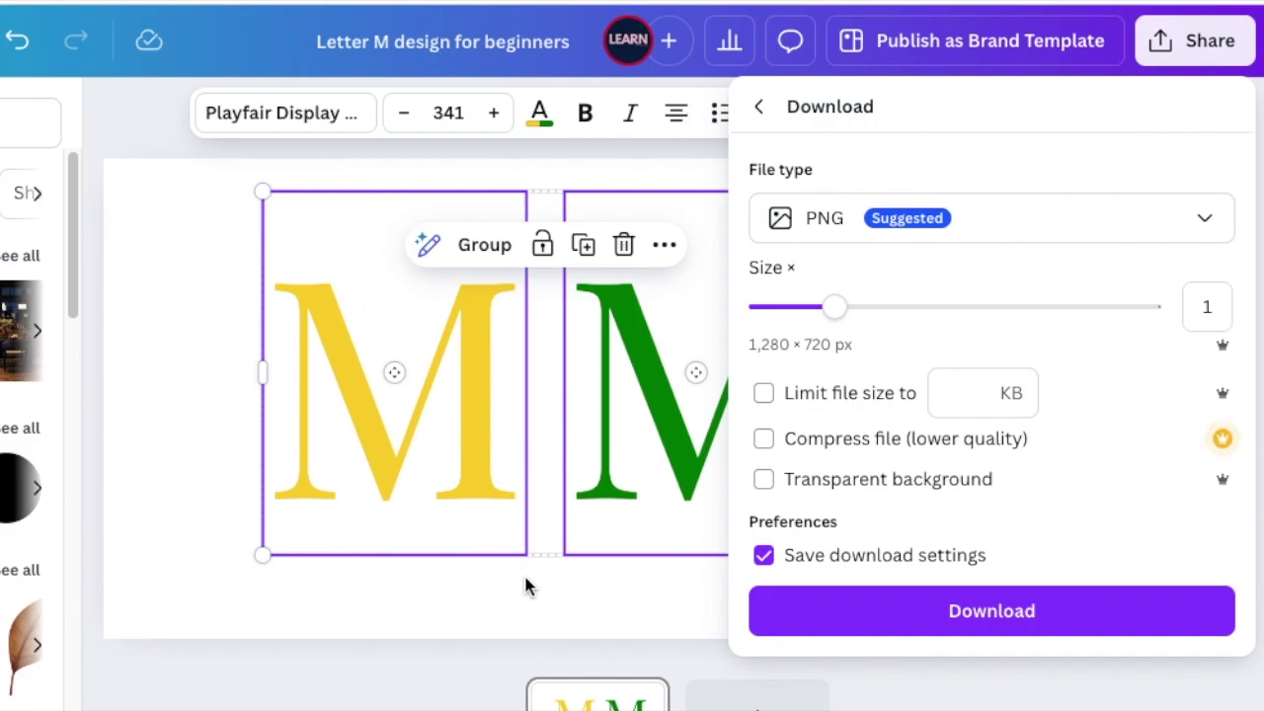
{"action": "left_click", "coordinate": [766, 481]}
{"action": "left_click", "coordinate": [973, 612]}
Step: Delete both M letters and place the downloaded MM PNG on the page
{"action": "left_click", "coordinate": [194, 317]}
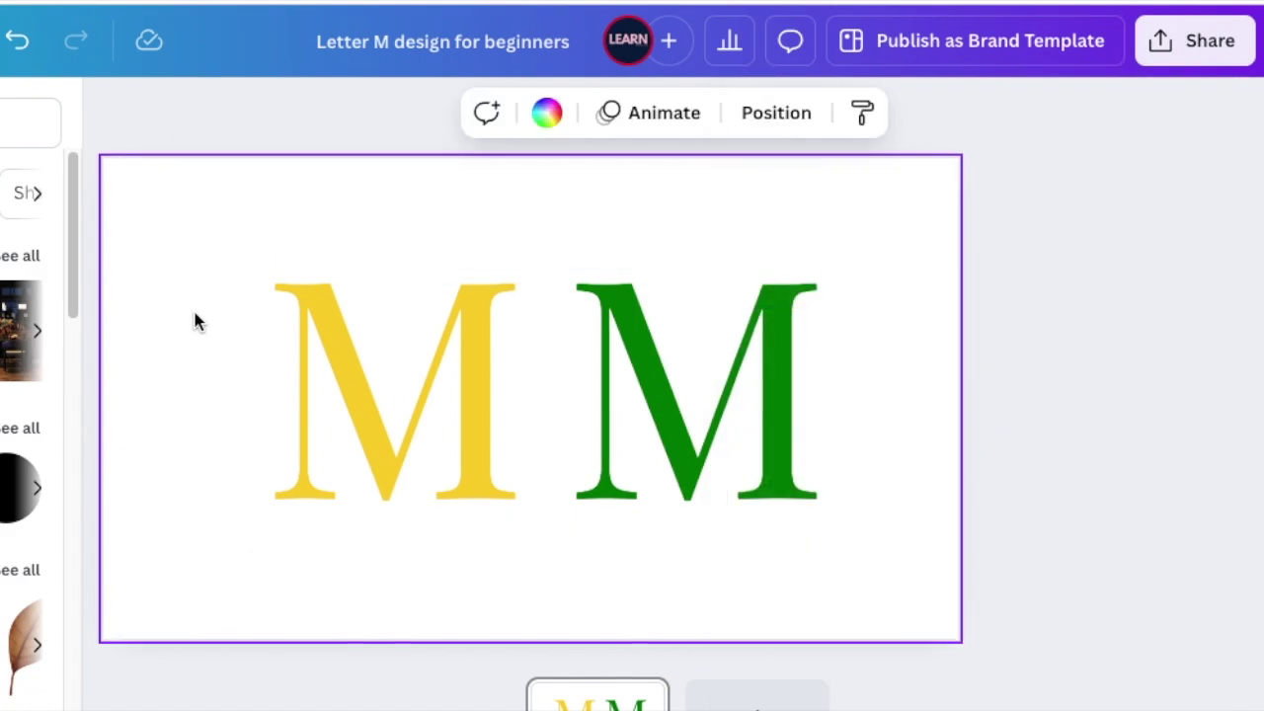
{"action": "left_click_drag", "start_coordinate": [196, 313], "coordinate": [875, 531]}
{"action": "key", "text": "Delete"}
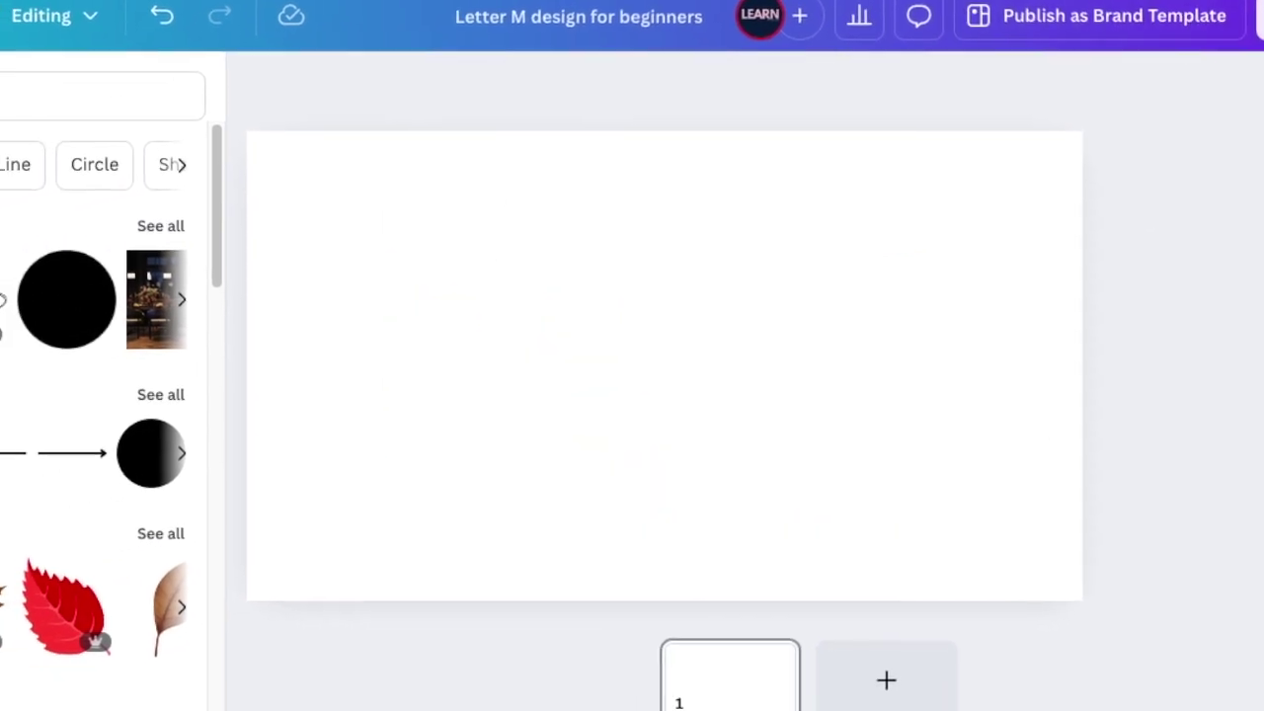
{"action": "left_click_drag", "start_coordinate": [948, 34], "coordinate": [594, 355]}
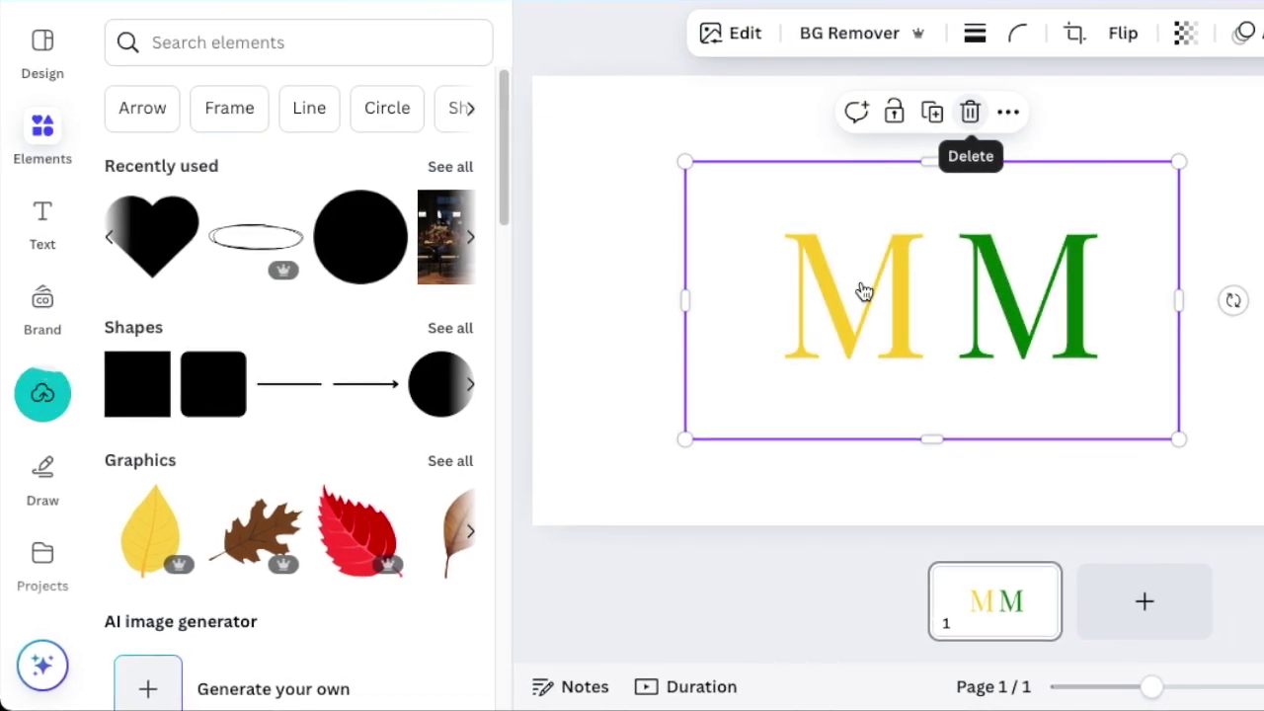
Step: Trim empty space from all four sides of the MM image, then enlarge and centre it
{"action": "left_click_drag", "start_coordinate": [685, 299], "coordinate": [796, 298]}
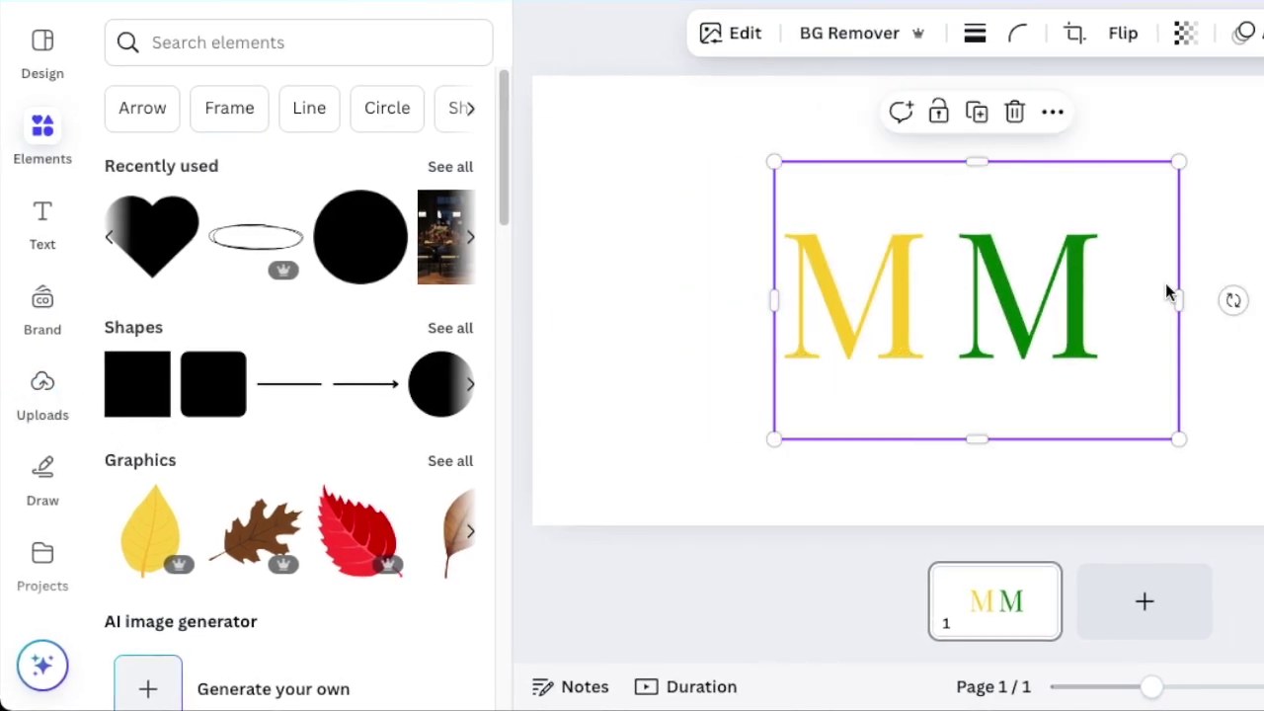
{"action": "left_click_drag", "start_coordinate": [1170, 299], "coordinate": [1110, 298]}
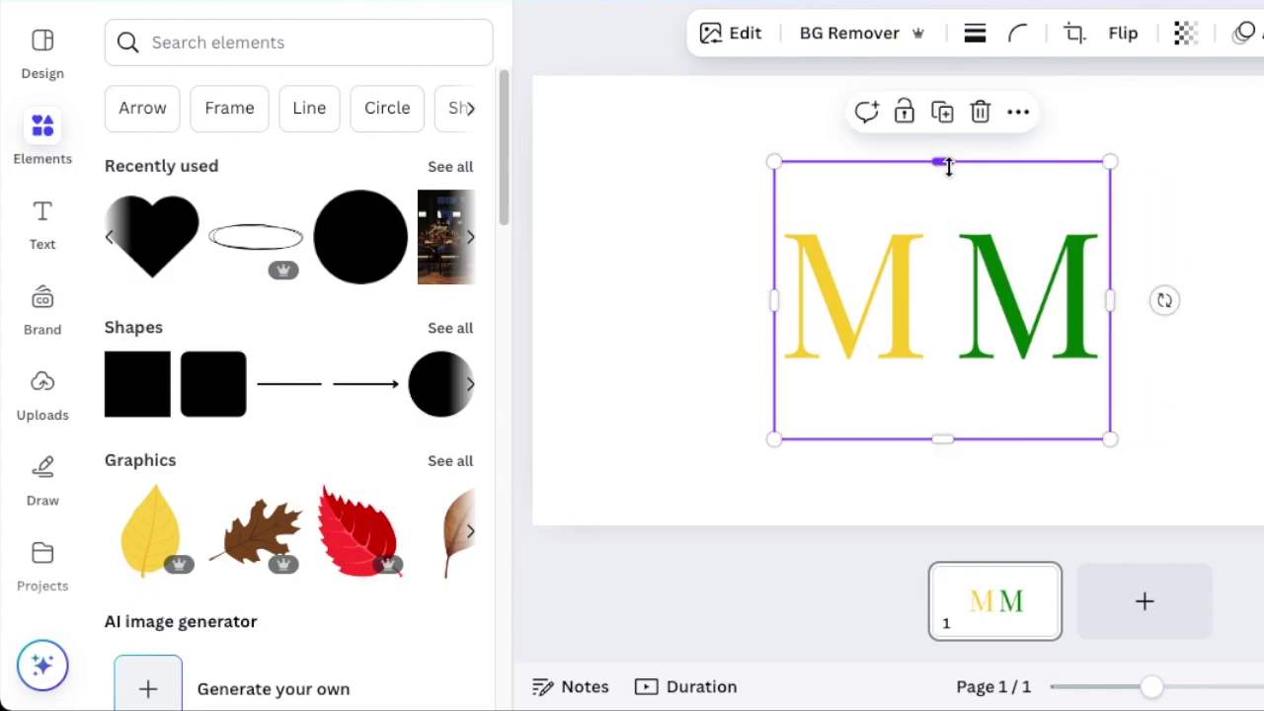
{"action": "left_click_drag", "start_coordinate": [943, 162], "coordinate": [938, 218]}
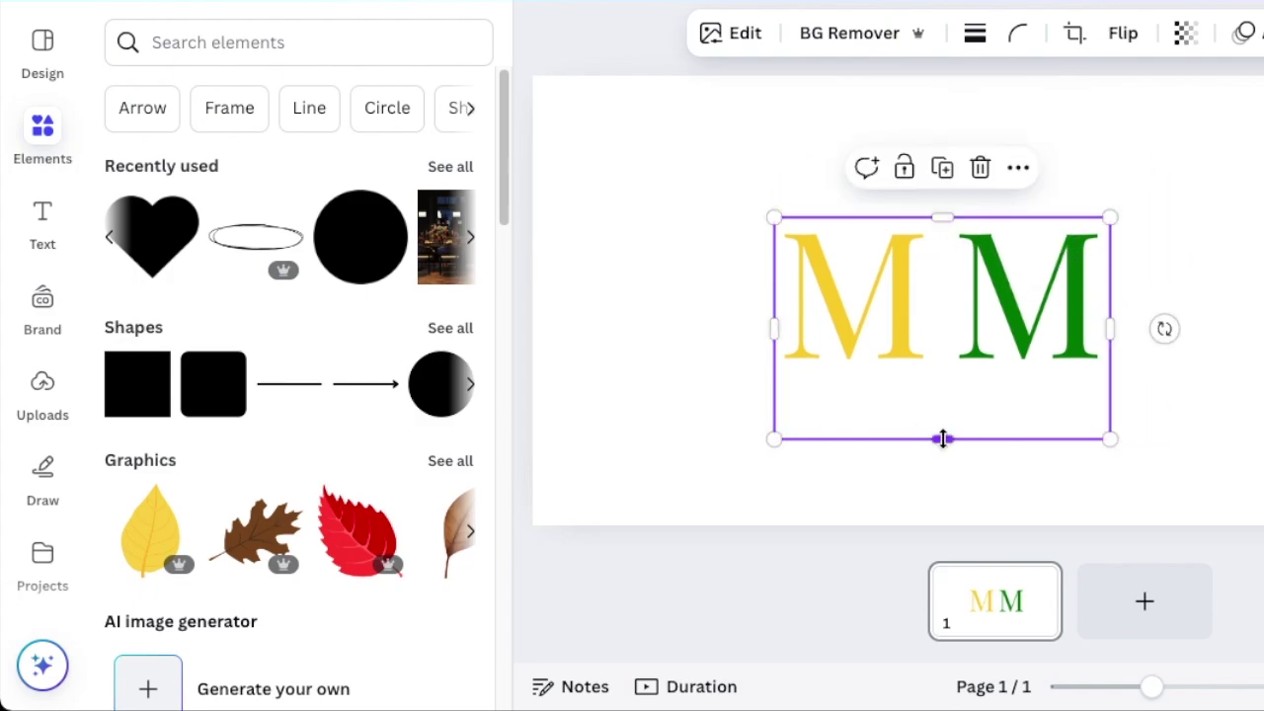
{"action": "left_click_drag", "start_coordinate": [943, 438], "coordinate": [943, 367]}
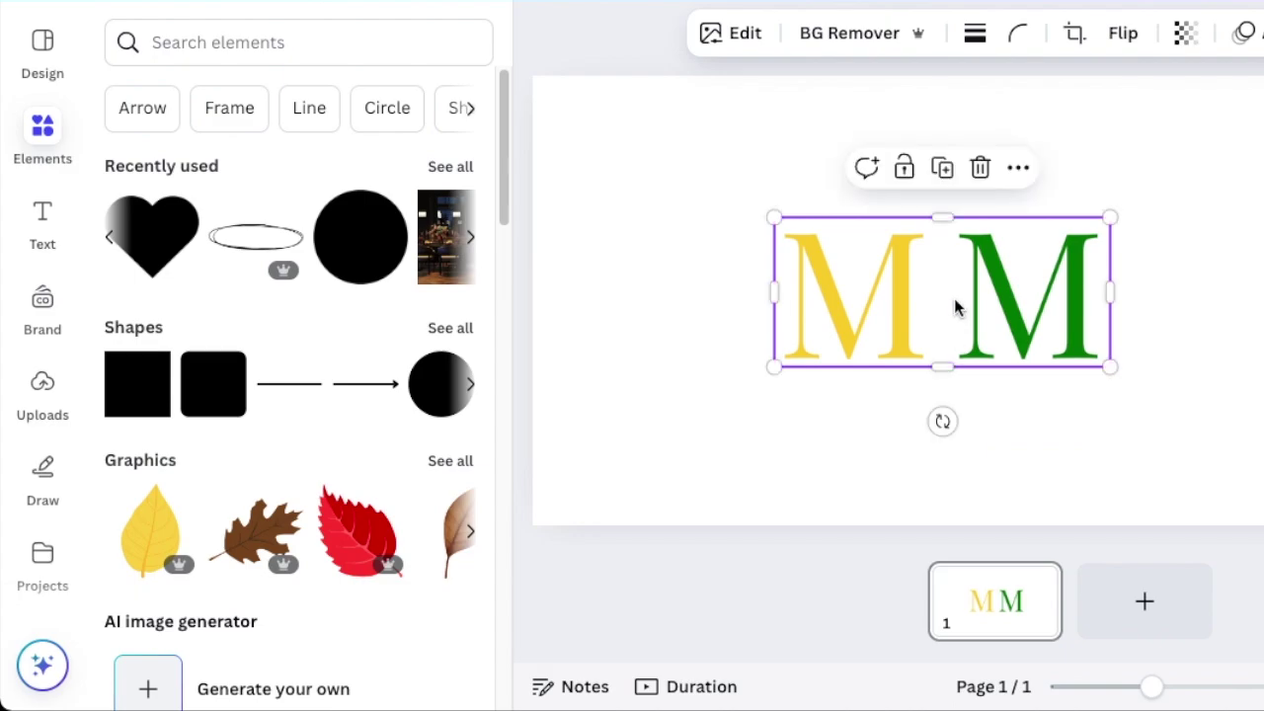
{"action": "left_click_drag", "start_coordinate": [955, 308], "coordinate": [848, 262]}
{"action": "left_click_drag", "start_coordinate": [1001, 325], "coordinate": [1238, 487]}
{"action": "left_click_drag", "start_coordinate": [1116, 367], "coordinate": [1092, 349]}
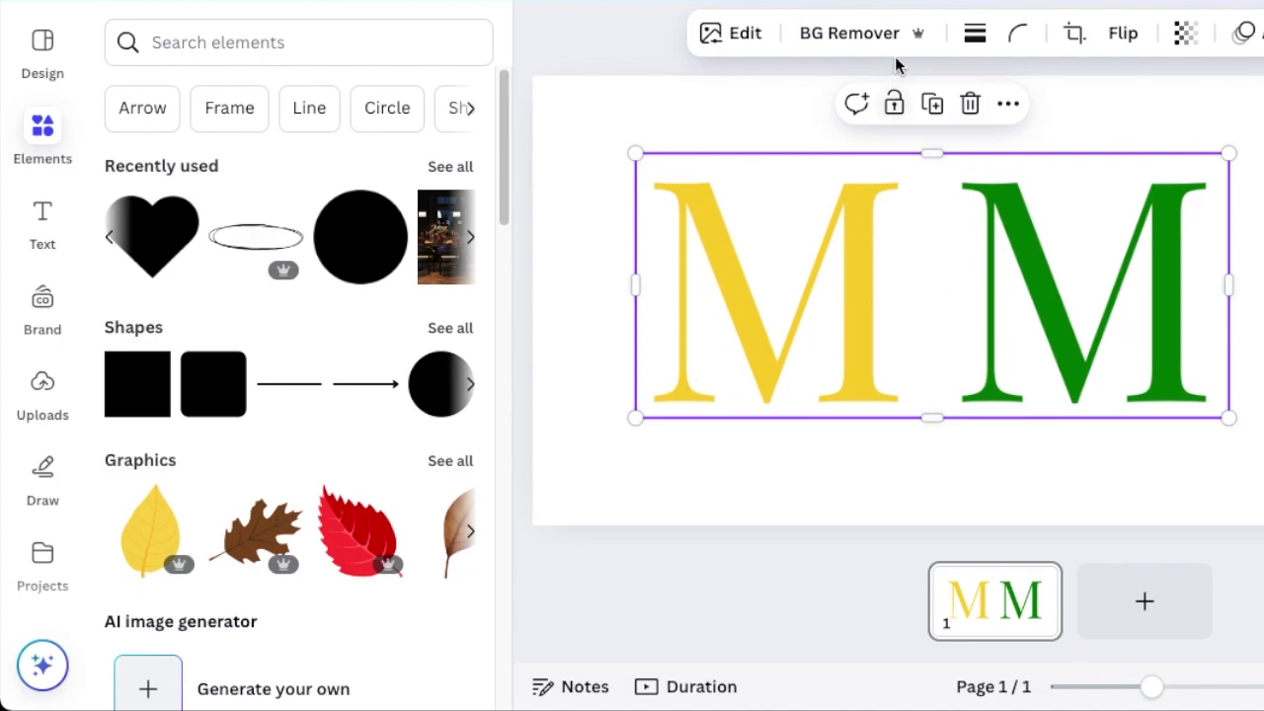
Step: Crop the MM image down to only the yellow M's bottom-left foot serif
{"action": "left_click", "coordinate": [1078, 37]}
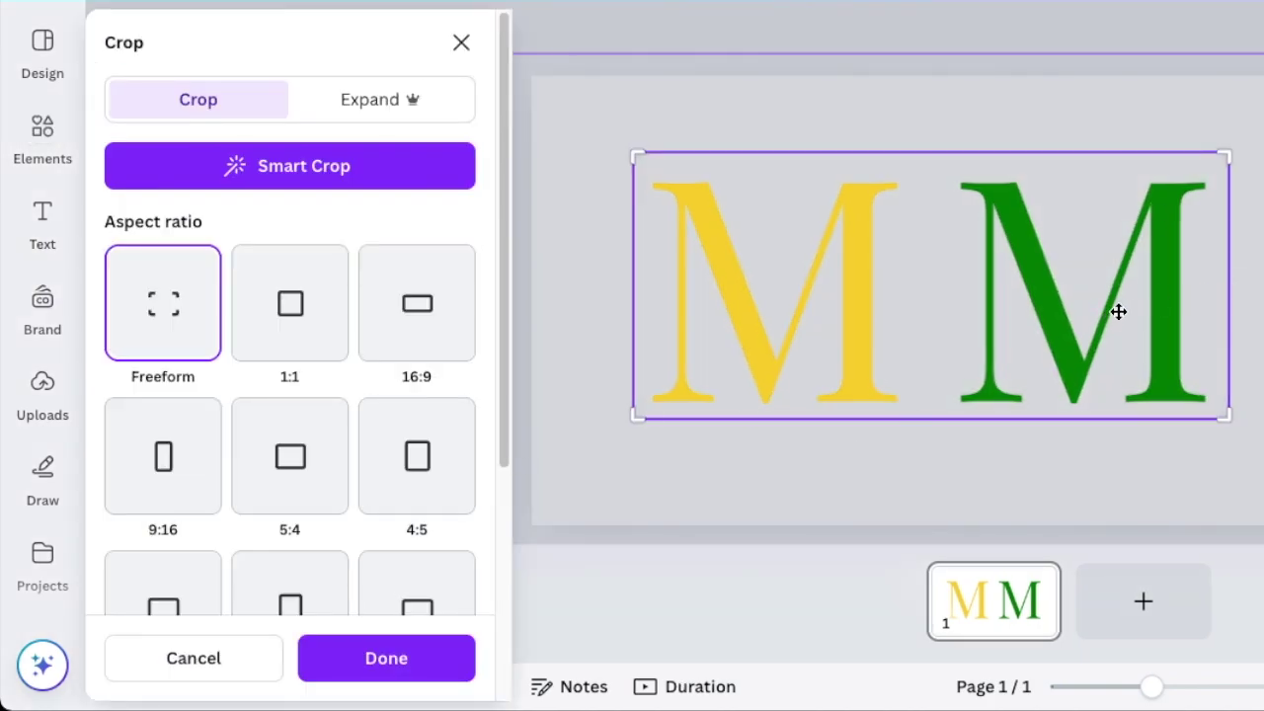
{"action": "left_click_drag", "start_coordinate": [1223, 155], "coordinate": [721, 355]}
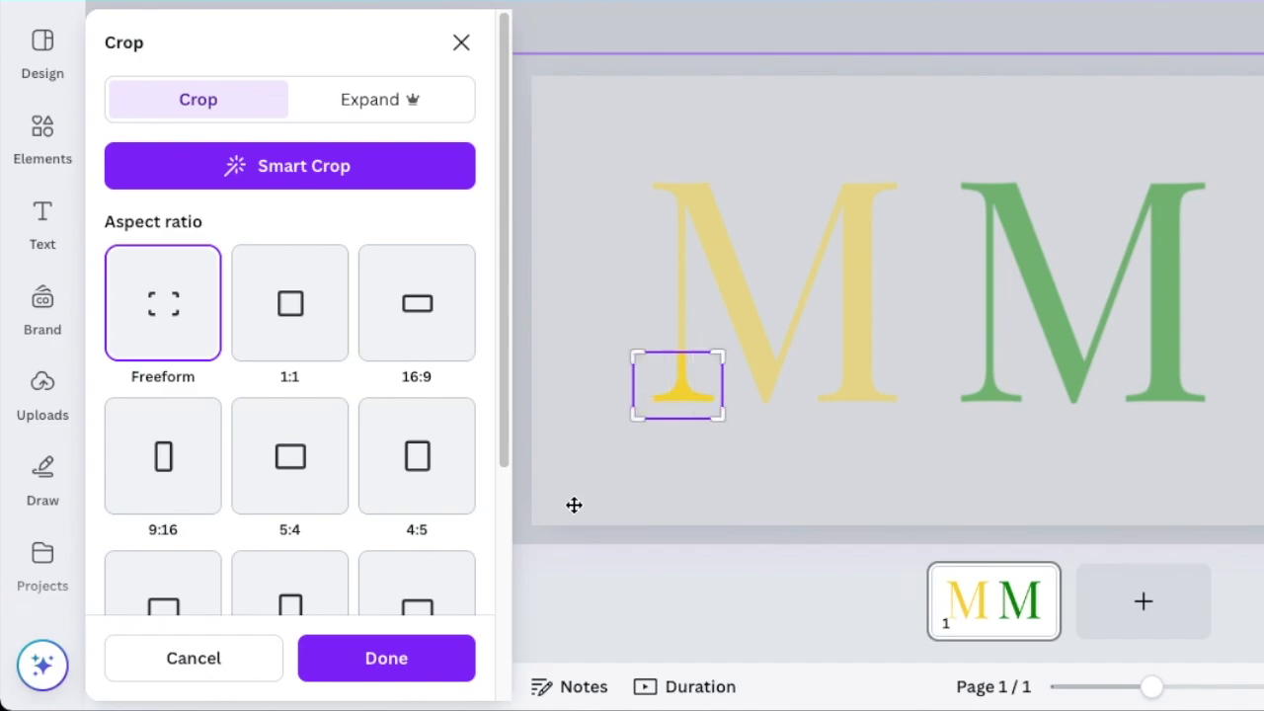
{"action": "left_click", "coordinate": [419, 663]}
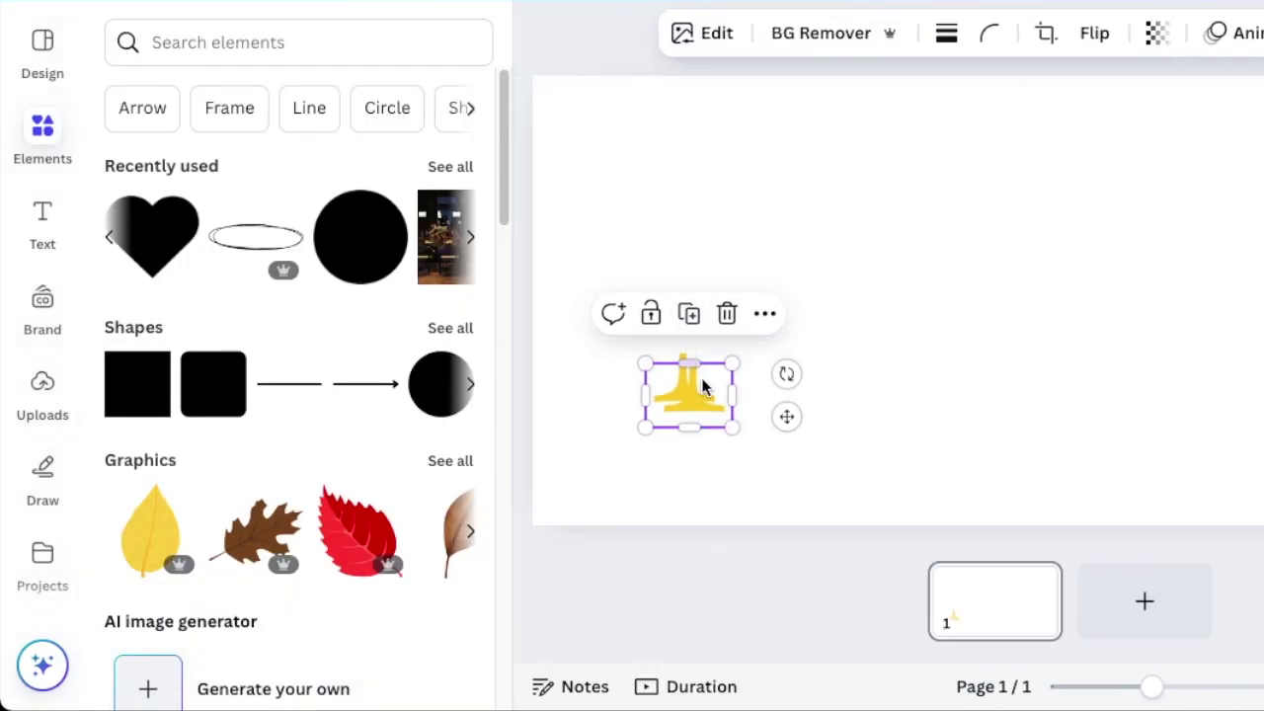
Step: Crop an image piece to the green M's upper half and set the yellow foot beneath it
{"action": "left_click_drag", "start_coordinate": [698, 395], "coordinate": [694, 378]}
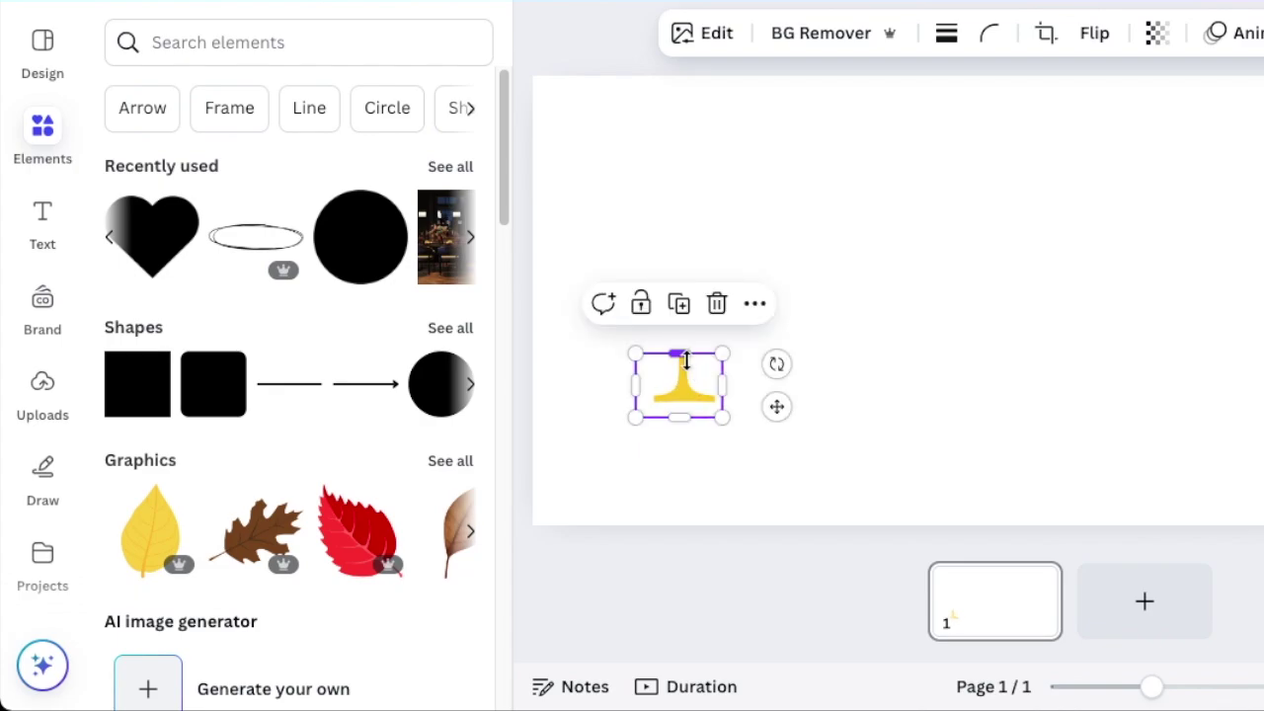
{"action": "left_click", "coordinate": [1049, 34]}
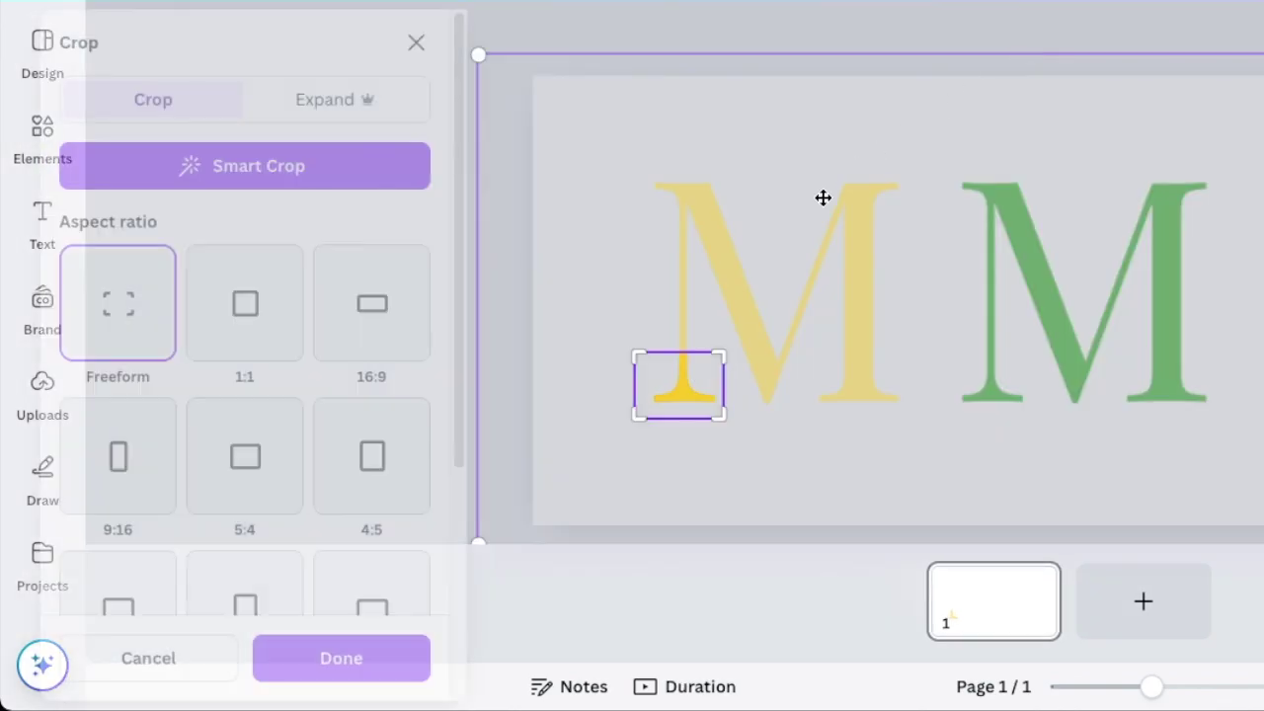
{"action": "left_click_drag", "start_coordinate": [726, 356], "coordinate": [1251, 165]}
{"action": "left_click_drag", "start_coordinate": [632, 418], "coordinate": [936, 316]}
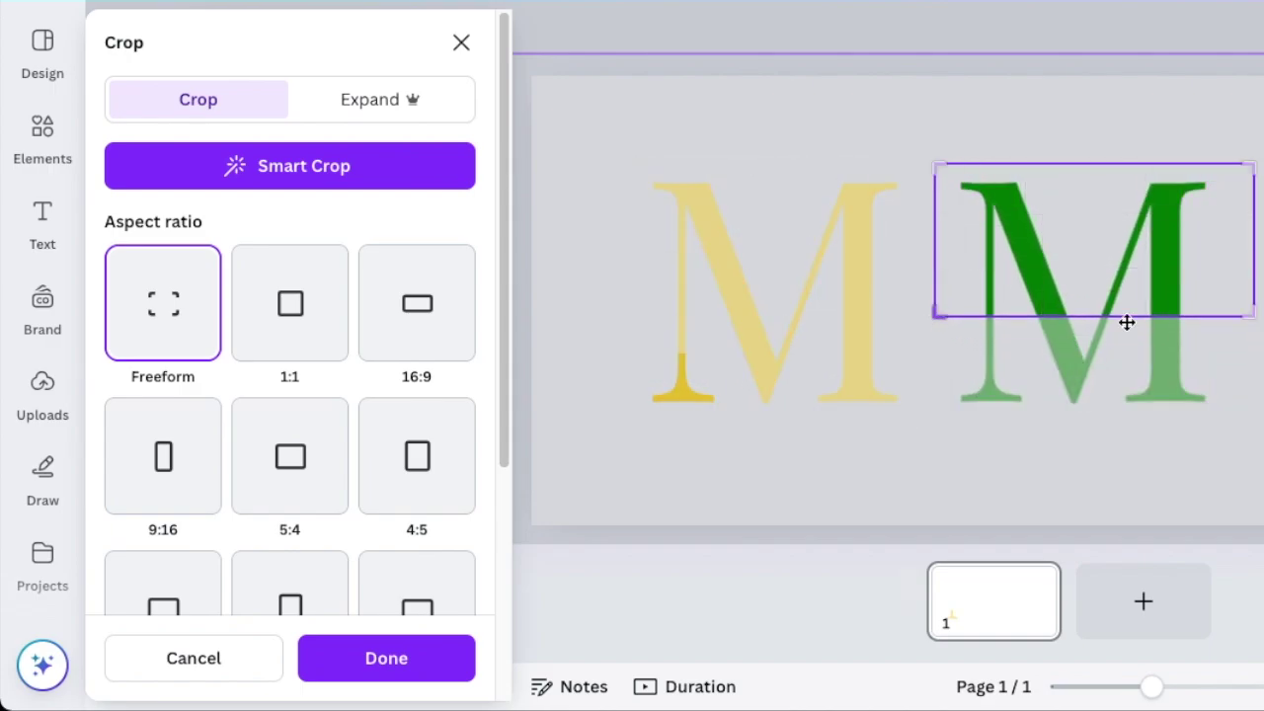
{"action": "left_click_drag", "start_coordinate": [1252, 316], "coordinate": [1231, 314]}
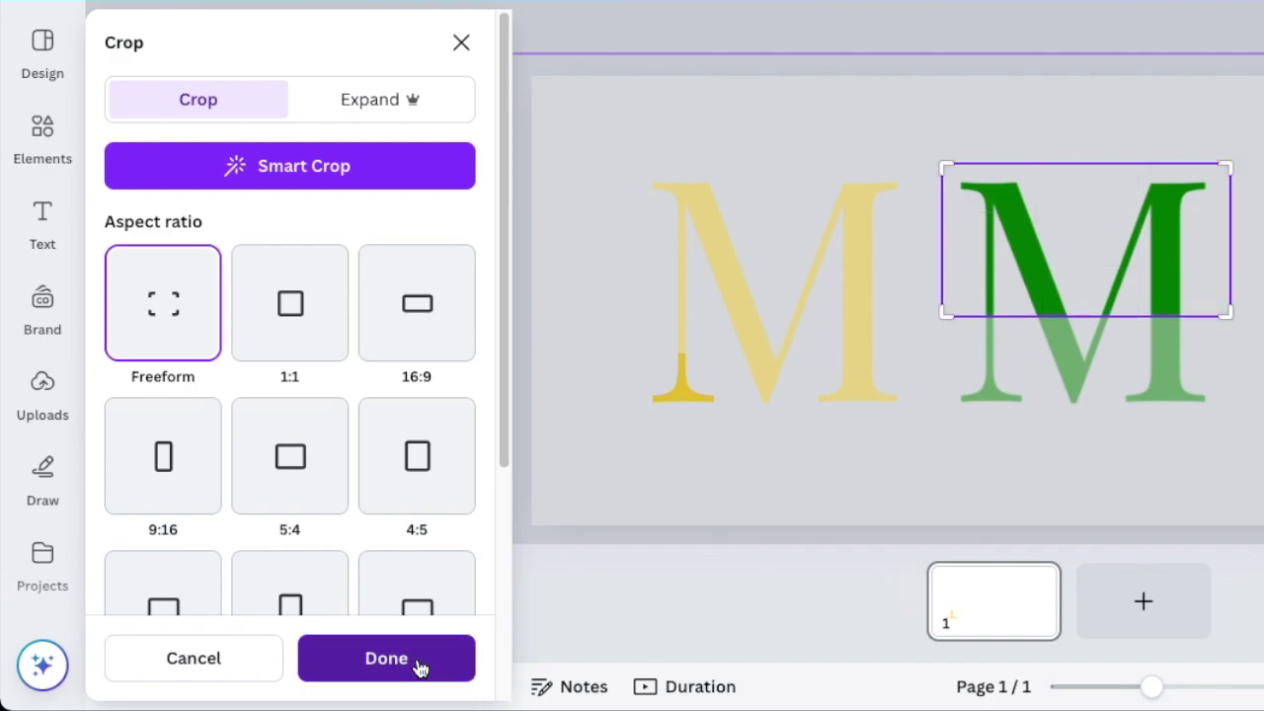
{"action": "left_click", "coordinate": [420, 668]}
{"action": "left_click_drag", "start_coordinate": [1072, 237], "coordinate": [935, 225]}
{"action": "left_click_drag", "start_coordinate": [671, 382], "coordinate": [827, 381]}
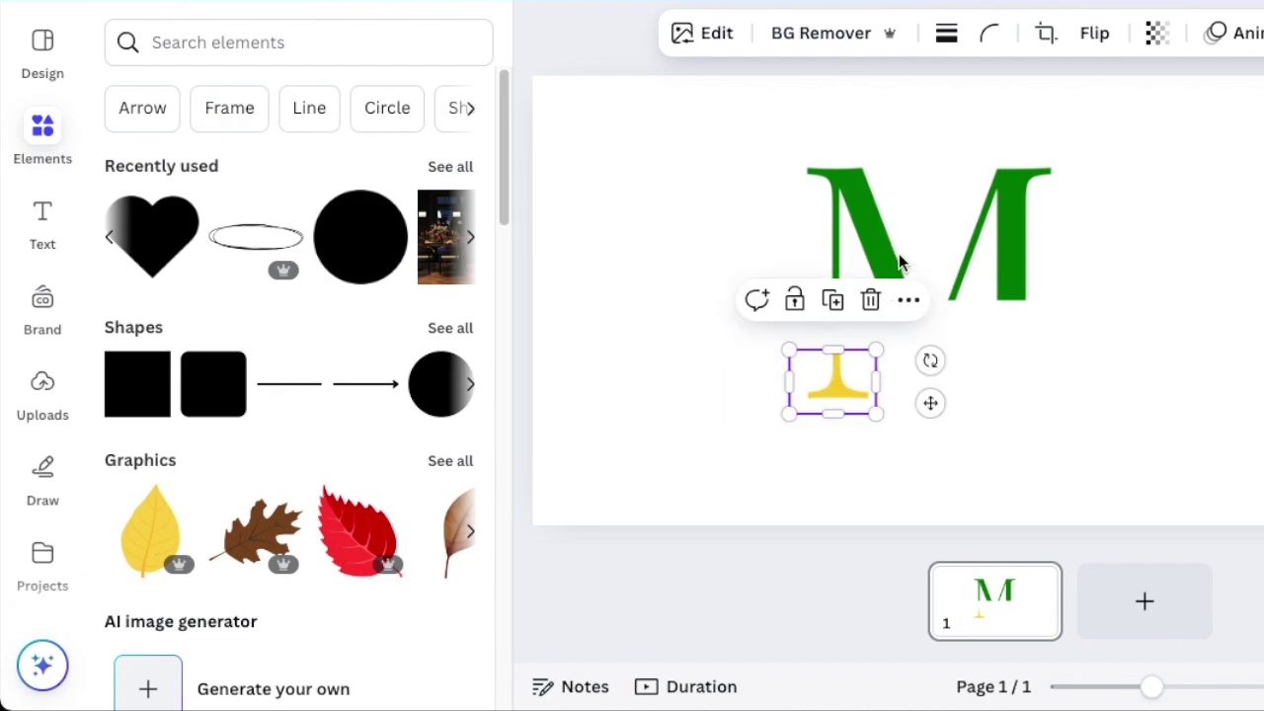
Step: Reopen and confirm the crops on the green M top and the yellow foot
{"action": "left_click", "coordinate": [923, 221]}
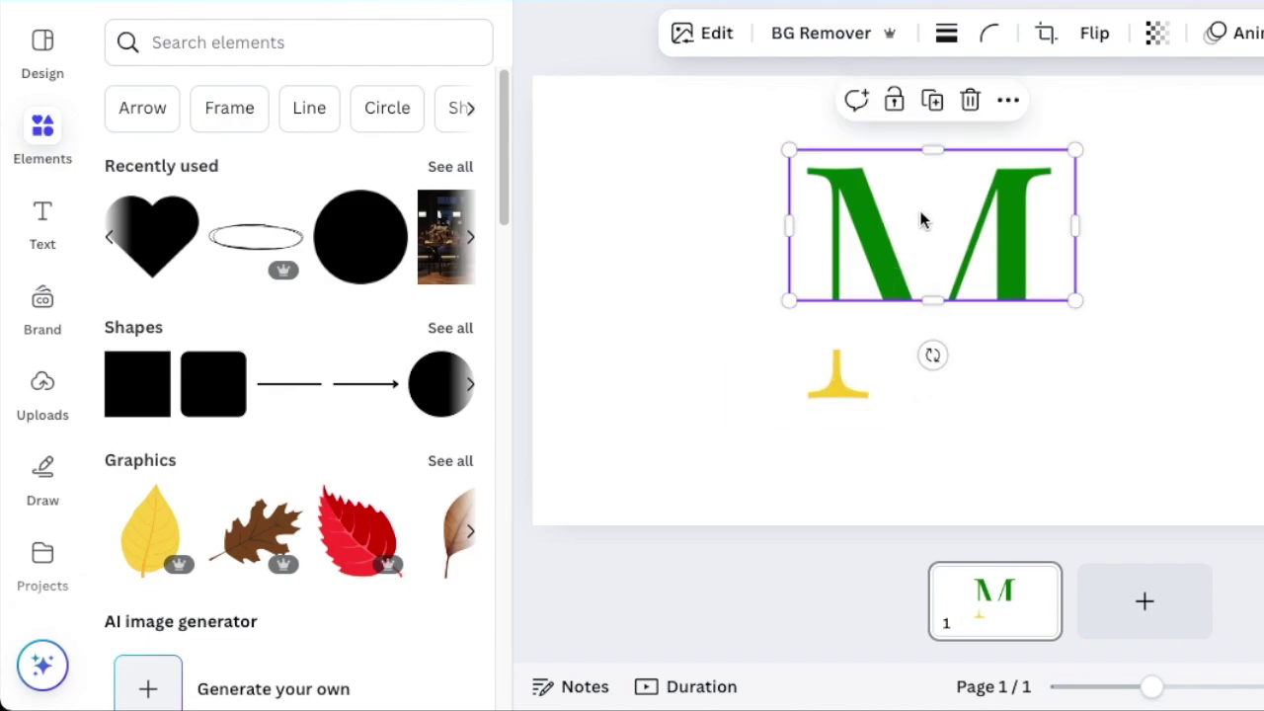
{"action": "left_click", "coordinate": [1046, 33]}
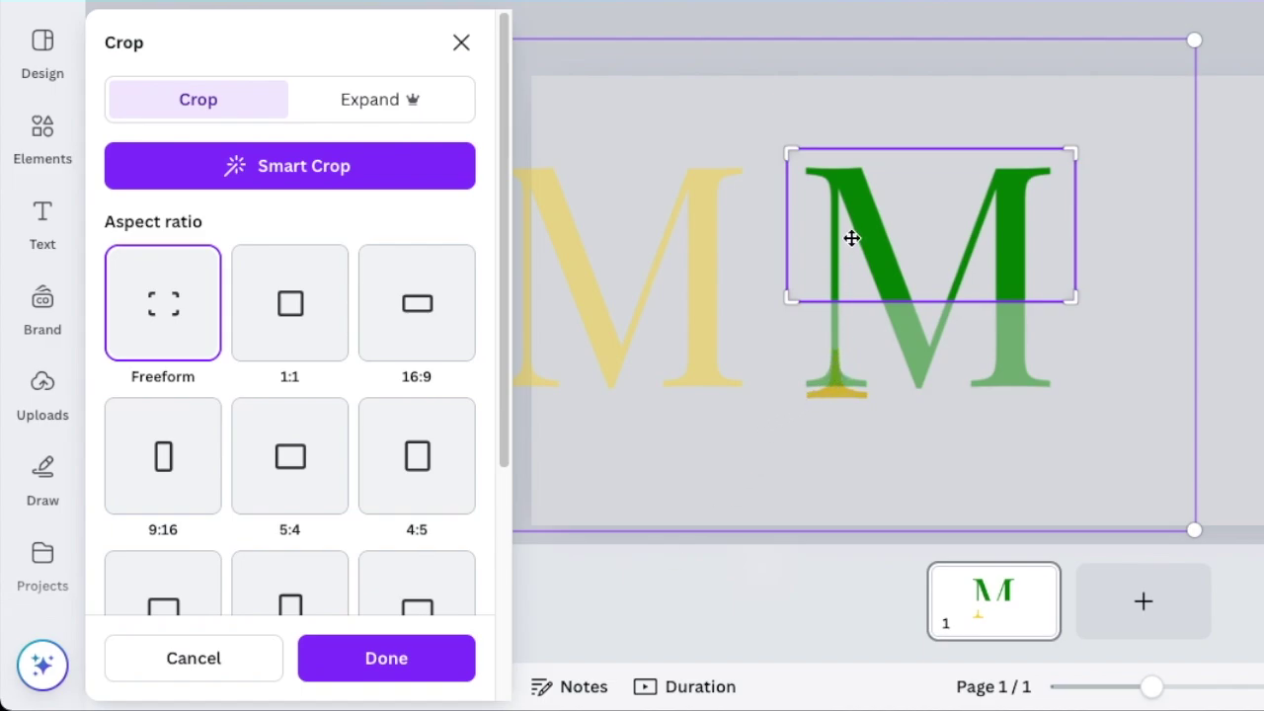
{"action": "left_click", "coordinate": [405, 656]}
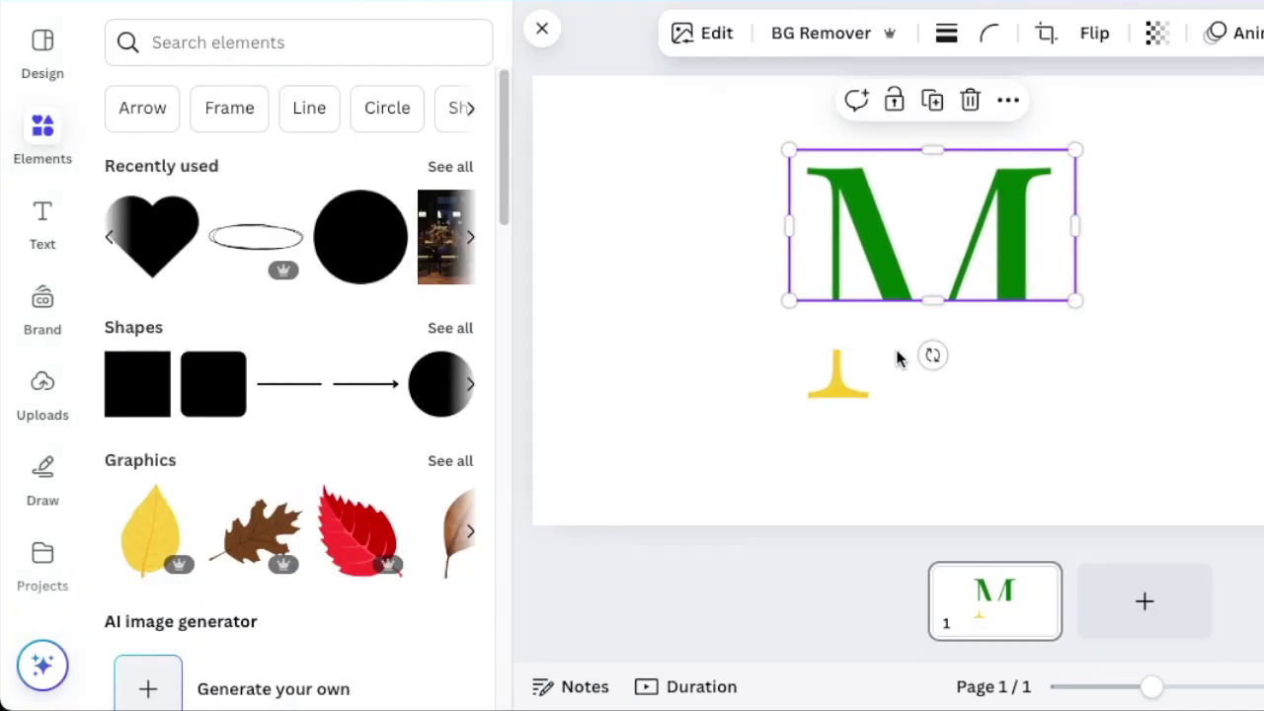
{"action": "left_click", "coordinate": [832, 388]}
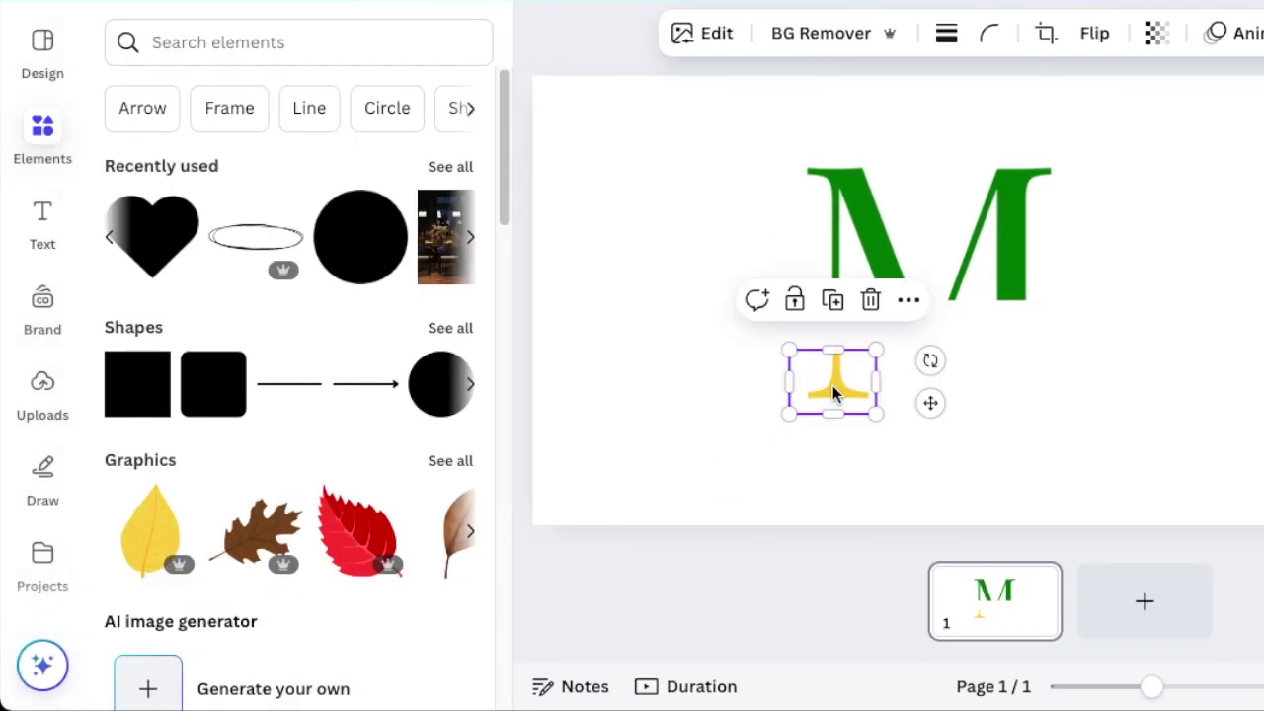
{"action": "double_click", "coordinate": [833, 380]}
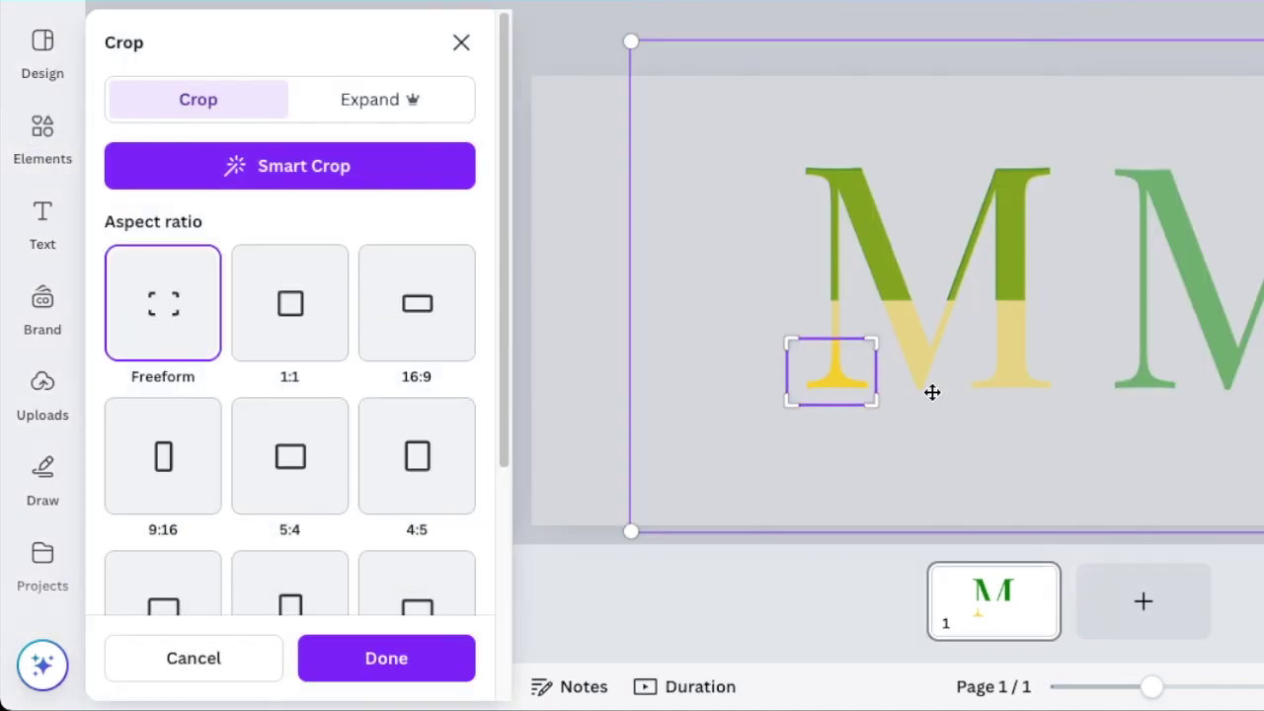
{"action": "left_click", "coordinate": [370, 669]}
Step: Select the green M top and yellow foot together and move them to the page's right side
{"action": "left_click", "coordinate": [943, 464]}
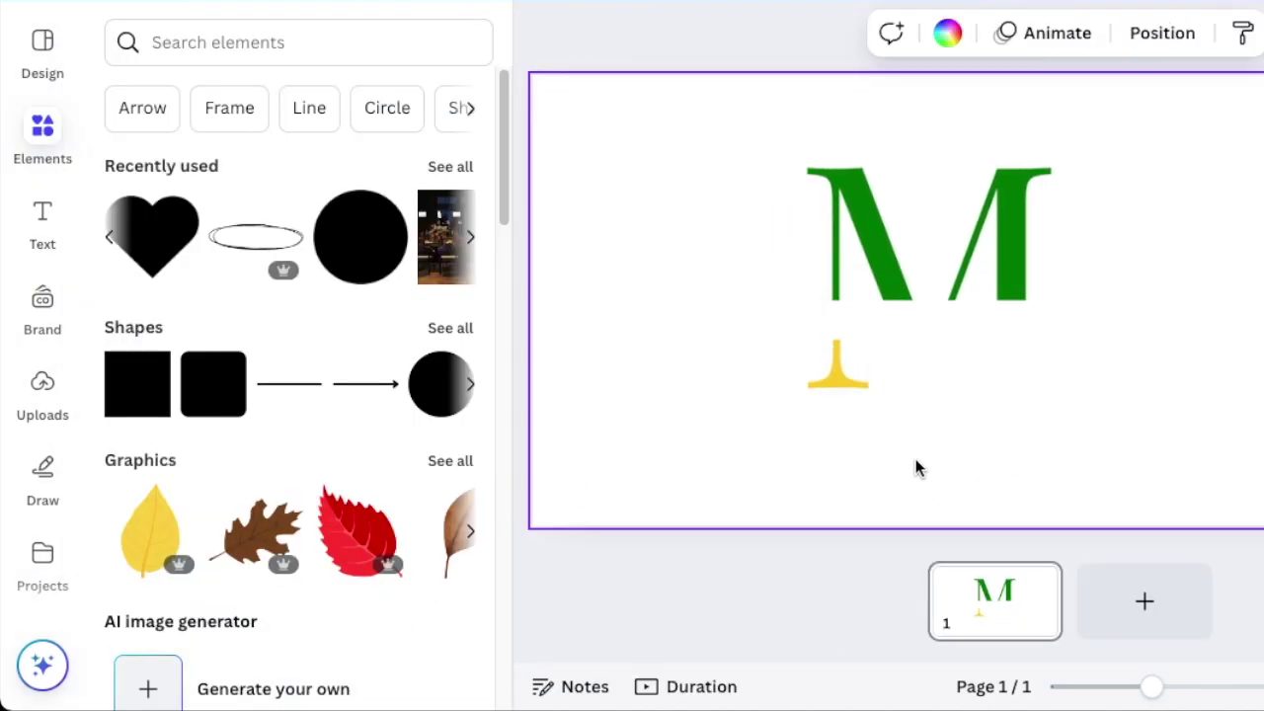
{"action": "left_click_drag", "start_coordinate": [697, 106], "coordinate": [1093, 479]}
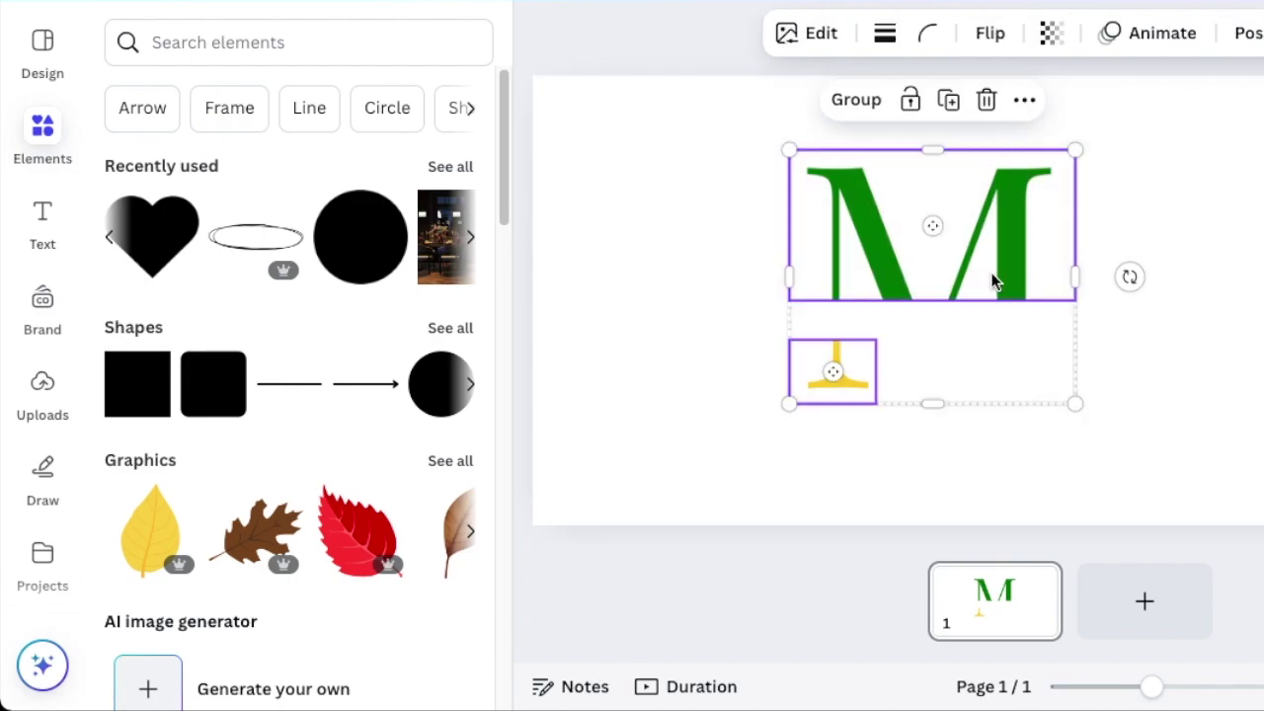
{"action": "left_click_drag", "start_coordinate": [974, 240], "coordinate": [1190, 242]}
{"action": "left_click", "coordinate": [723, 308]}
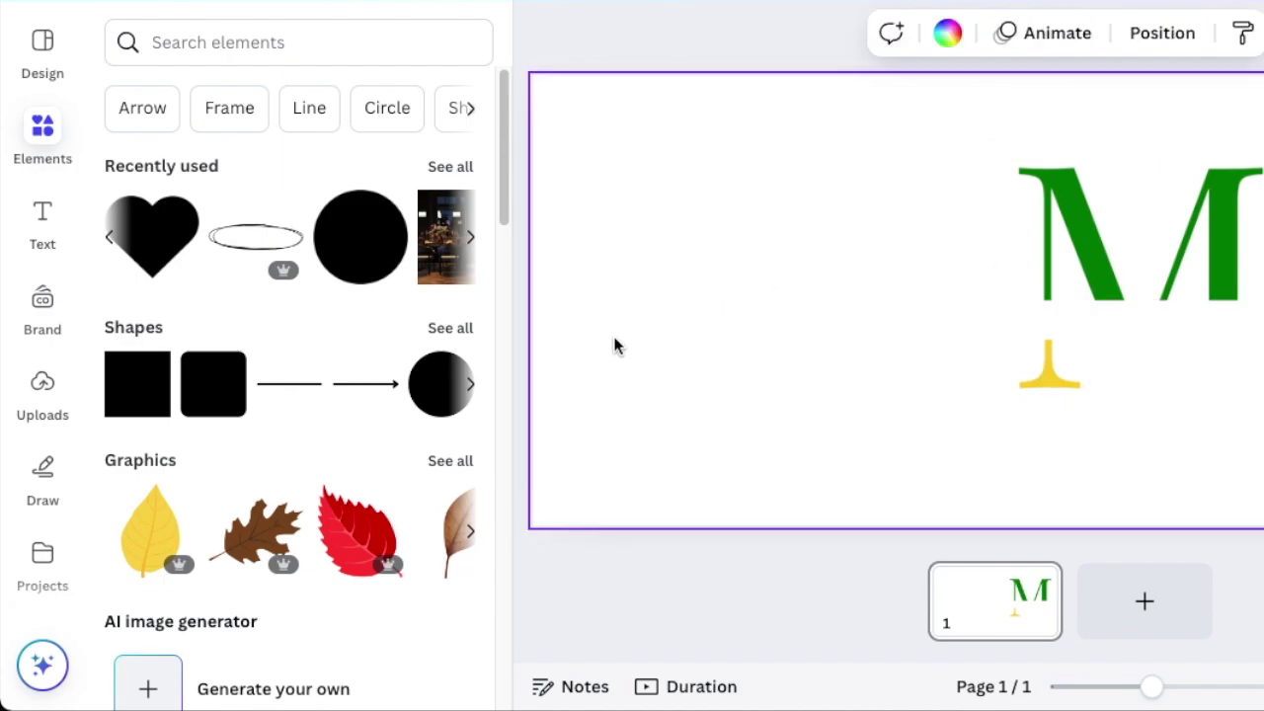
Step: Add a straight line left of the M and colour it the M's photo green
{"action": "key", "text": "l"}
{"action": "left_click_drag", "start_coordinate": [955, 357], "coordinate": [810, 327]}
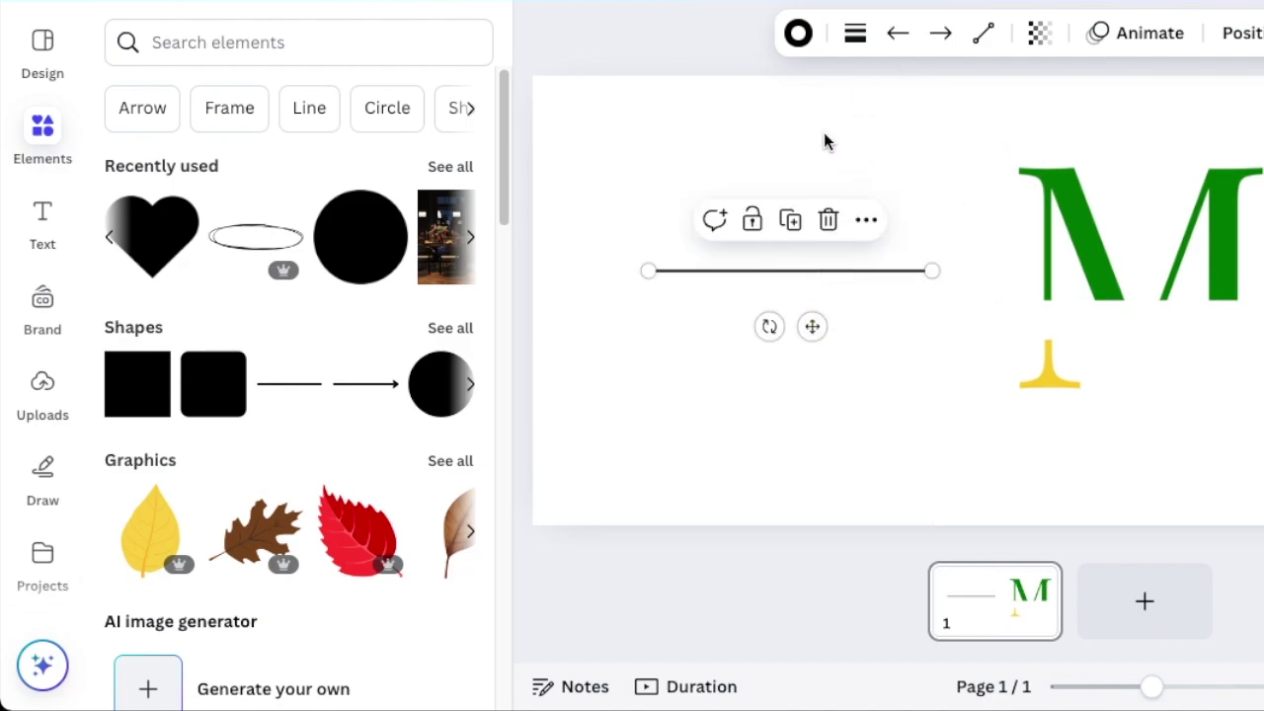
{"action": "left_click", "coordinate": [798, 36]}
{"action": "scroll", "coordinate": [502, 178], "scroll_direction": "down", "scroll_amount": 1}
{"action": "left_click_drag", "start_coordinate": [502, 189], "coordinate": [491, 411]}
{"action": "left_click", "coordinate": [263, 417]}
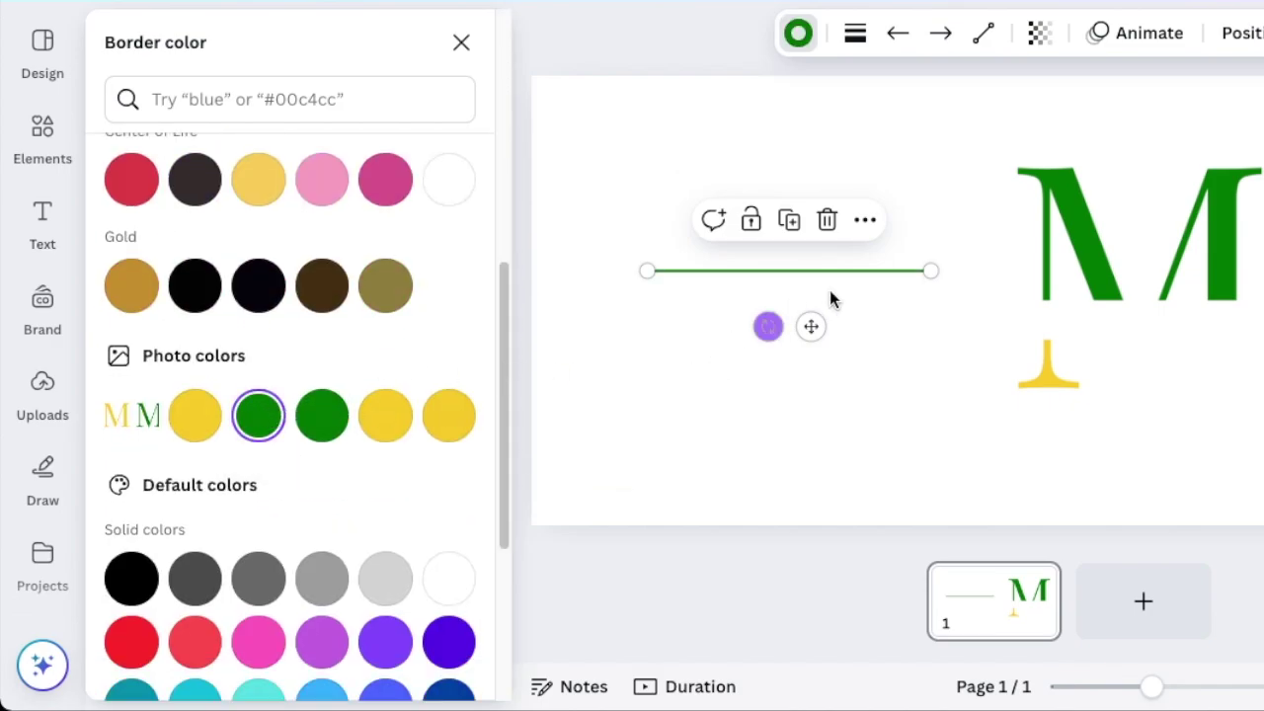
Step: Thicken the green line to weight 10 with rounded end points
{"action": "left_click", "coordinate": [857, 36]}
{"action": "left_click_drag", "start_coordinate": [710, 246], "coordinate": [723, 246]}
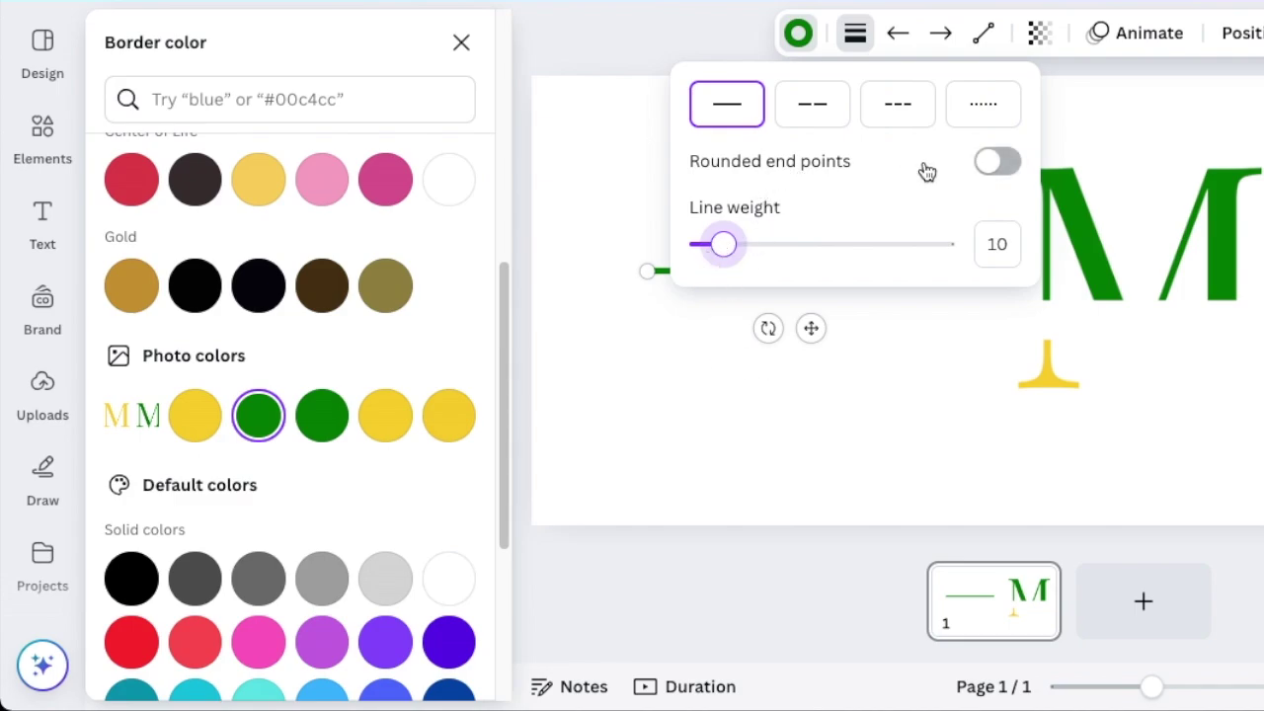
{"action": "left_click", "coordinate": [682, 321]}
{"action": "key", "text": "Escape"}
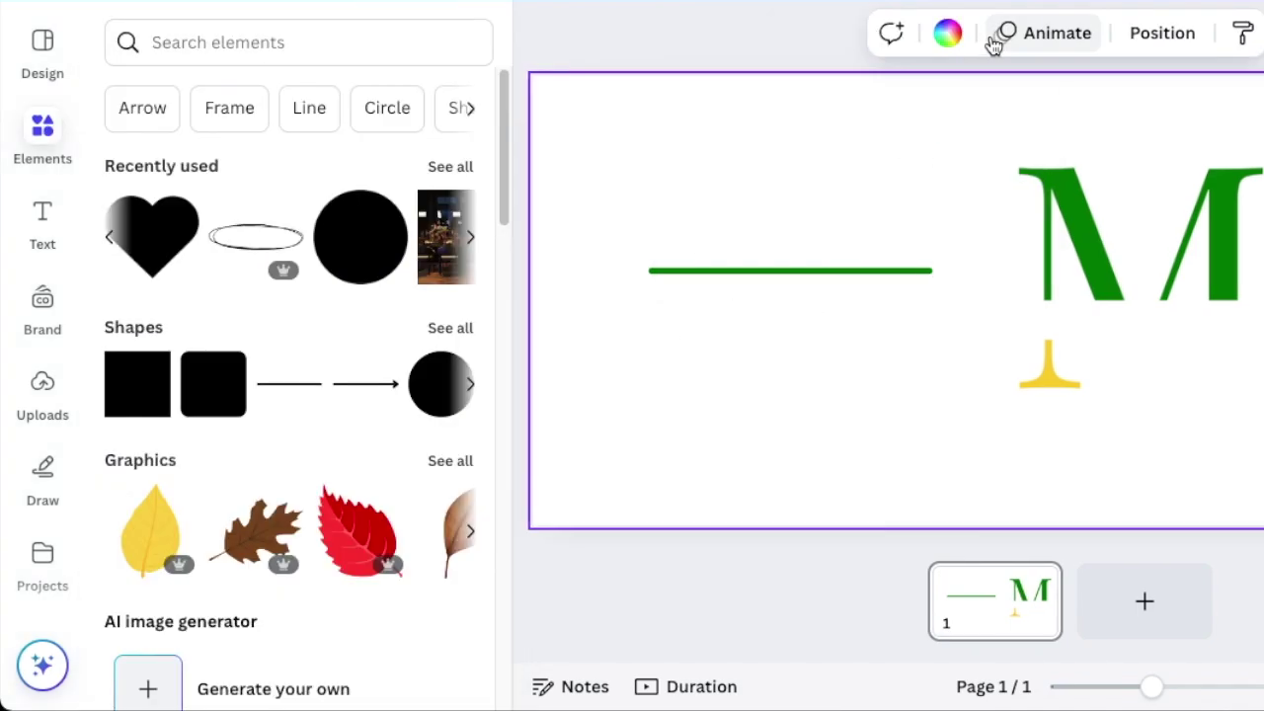
{"action": "left_click", "coordinate": [805, 270]}
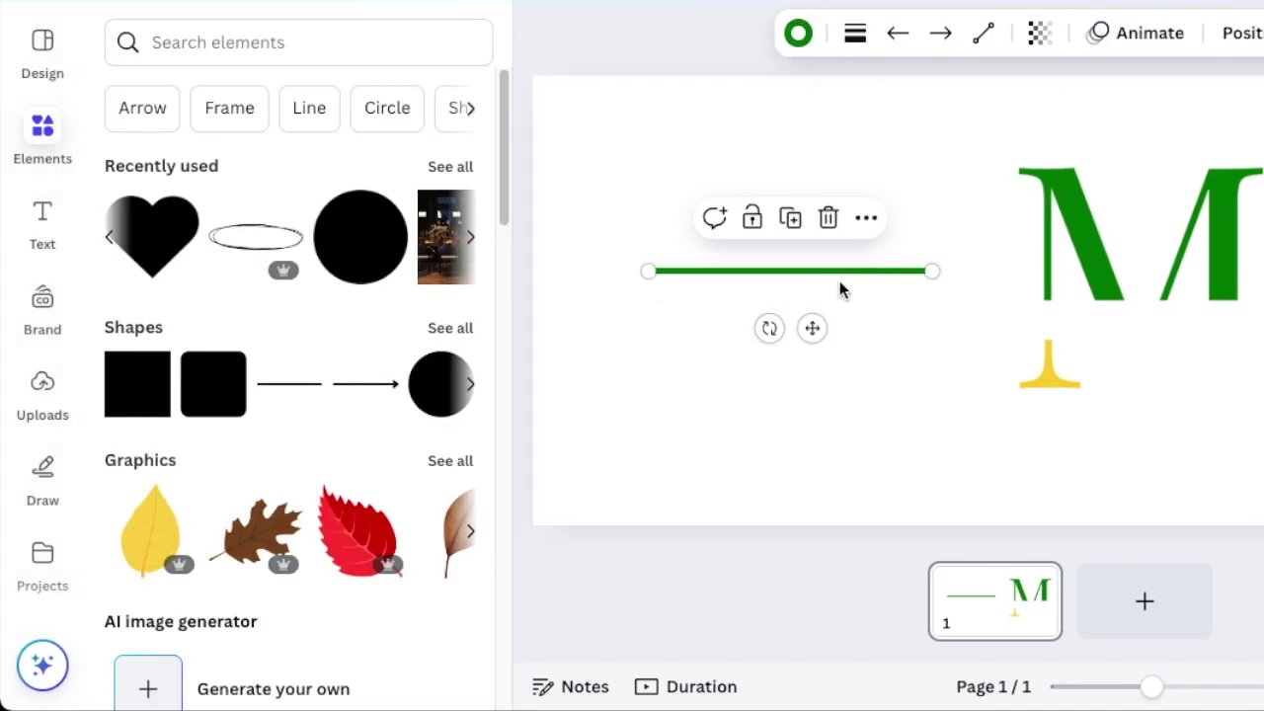
Step: Make the green line curved and drag it into a tall arch with its right end pulled down
{"action": "left_click", "coordinate": [987, 36]}
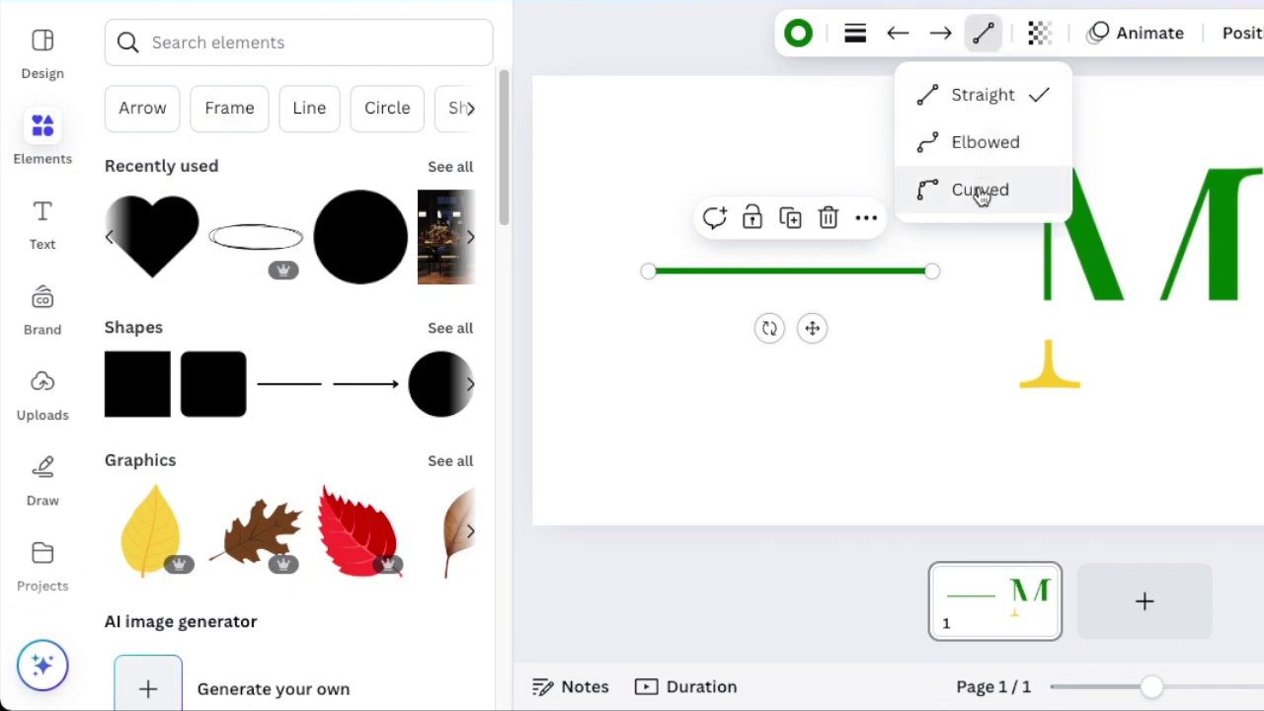
{"action": "left_click", "coordinate": [979, 196]}
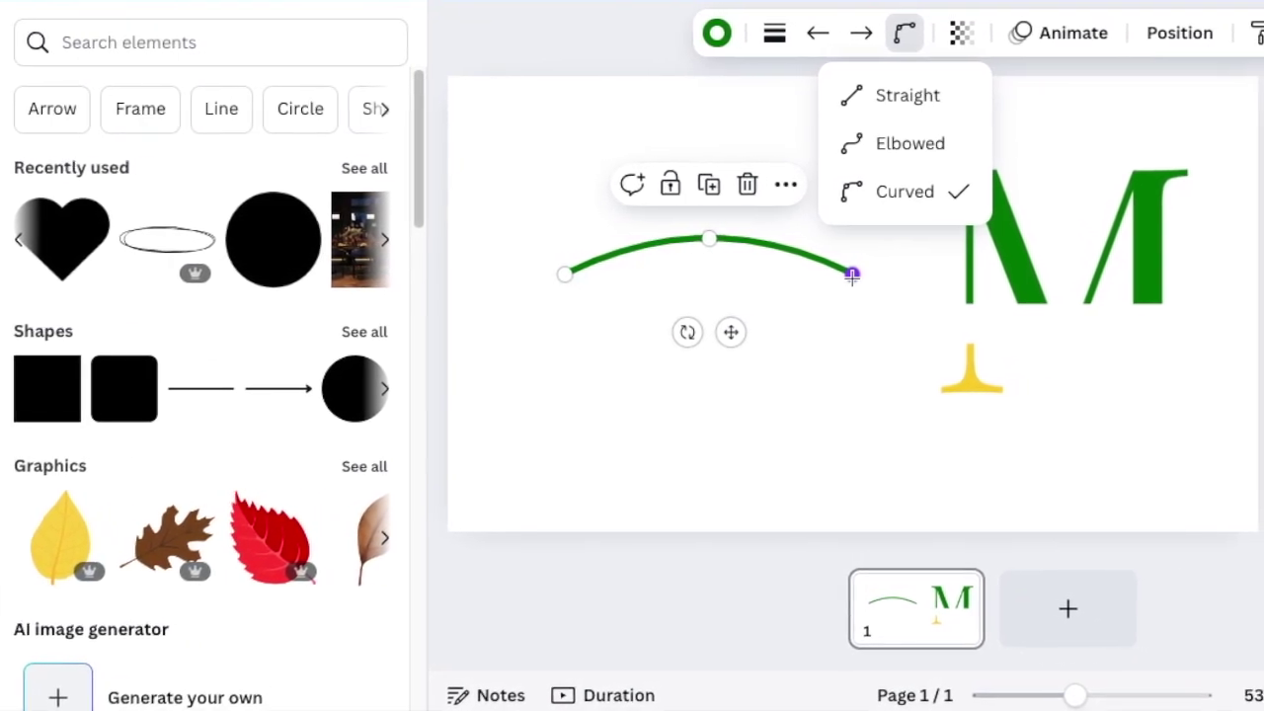
{"action": "left_click_drag", "start_coordinate": [852, 276], "coordinate": [855, 307]}
{"action": "left_click_drag", "start_coordinate": [642, 255], "coordinate": [395, 241]}
{"action": "left_click_drag", "start_coordinate": [555, 316], "coordinate": [479, 350]}
Step: Duplicate the green arc, rotate the copy to about -148°, and place it as the leaf's lower half
{"action": "left_click", "coordinate": [362, 194]}
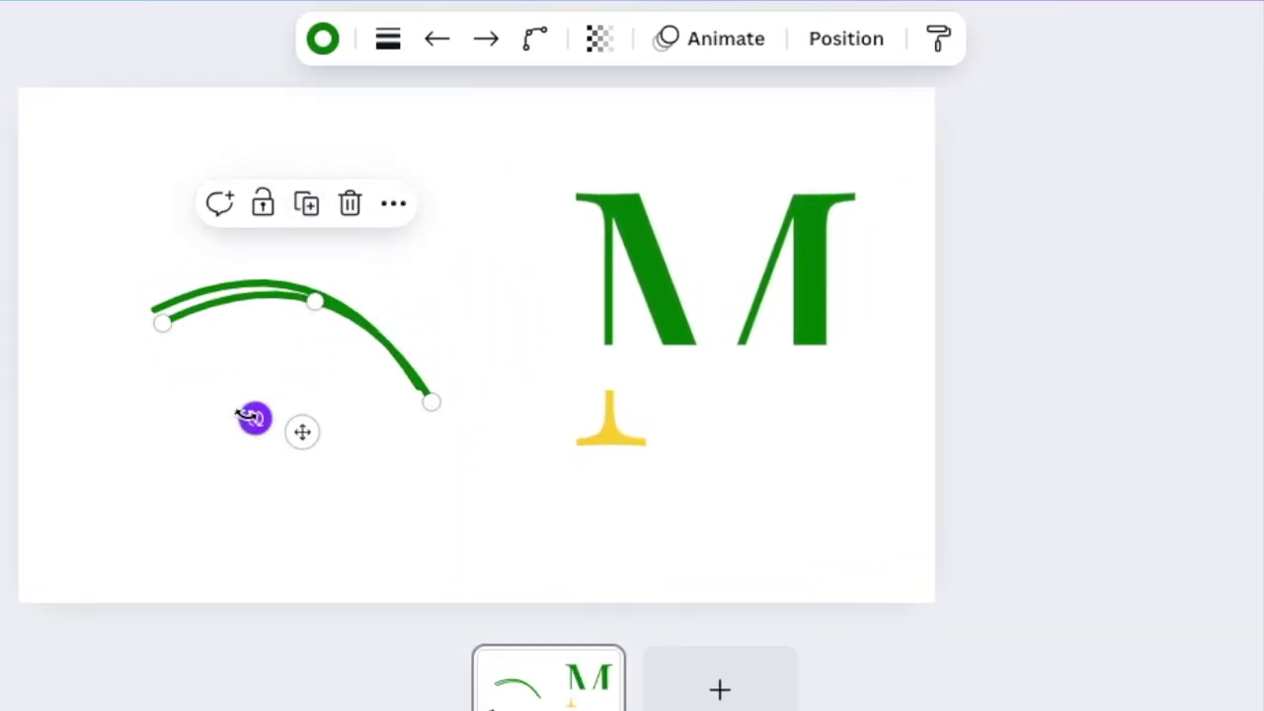
{"action": "left_click_drag", "start_coordinate": [254, 418], "coordinate": [392, 256]}
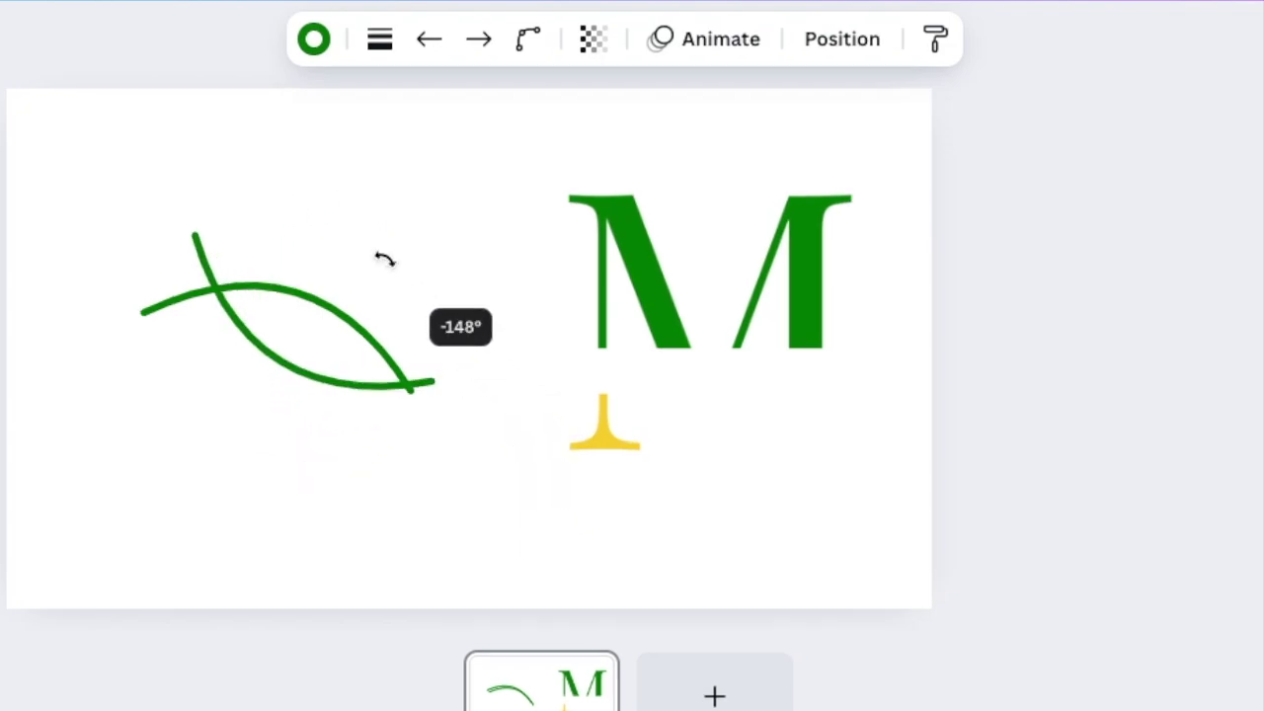
{"action": "left_click_drag", "start_coordinate": [314, 326], "coordinate": [266, 403]}
Step: Group both arcs into one leaf outline, then shrink it and shift it up and left
{"action": "left_click", "coordinate": [379, 641]}
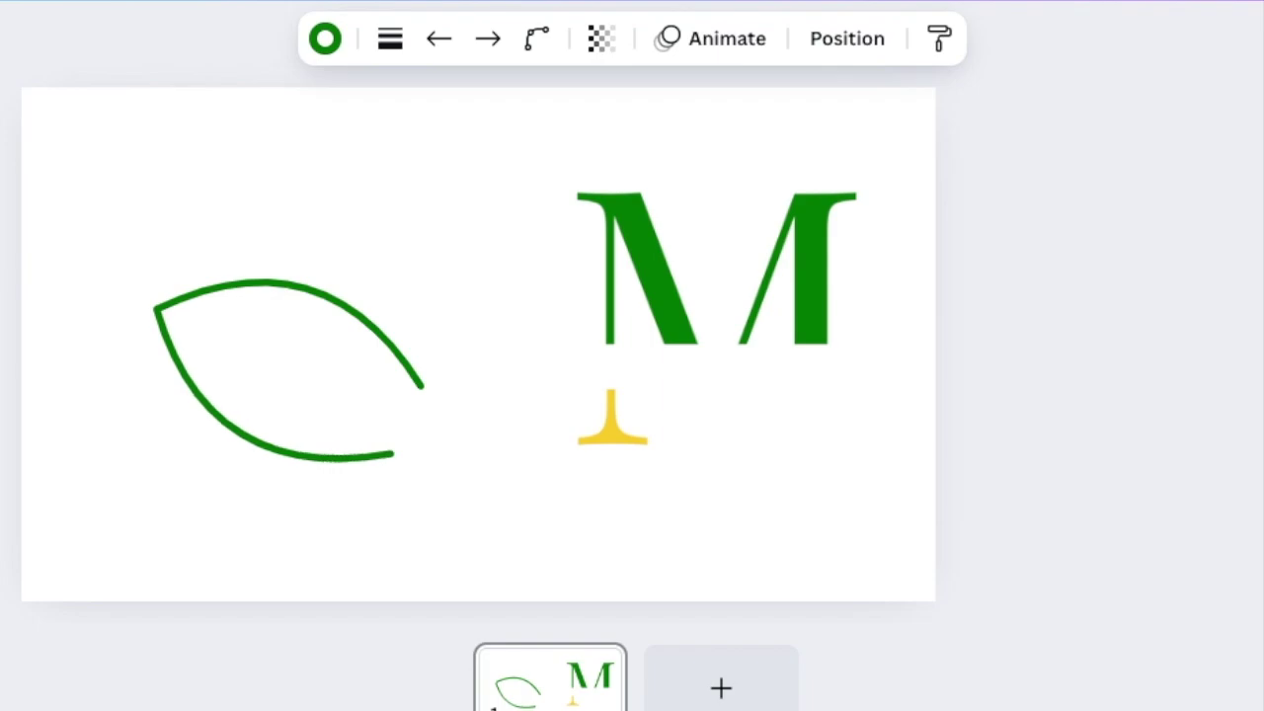
{"action": "left_click", "coordinate": [316, 456]}
{"action": "left_click", "coordinate": [86, 218]}
{"action": "left_click_drag", "start_coordinate": [86, 218], "coordinate": [438, 562]}
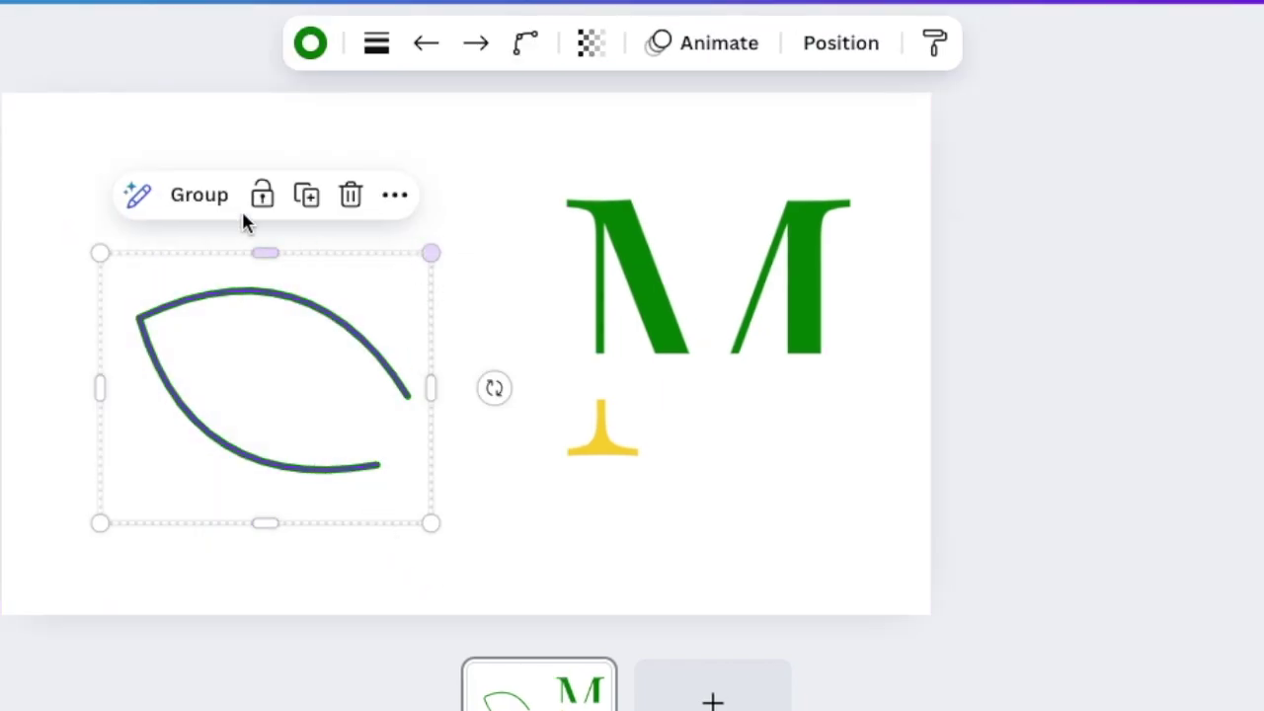
{"action": "left_click", "coordinate": [198, 197]}
{"action": "left_click_drag", "start_coordinate": [431, 255], "coordinate": [378, 293]}
{"action": "left_click_drag", "start_coordinate": [254, 378], "coordinate": [194, 345]}
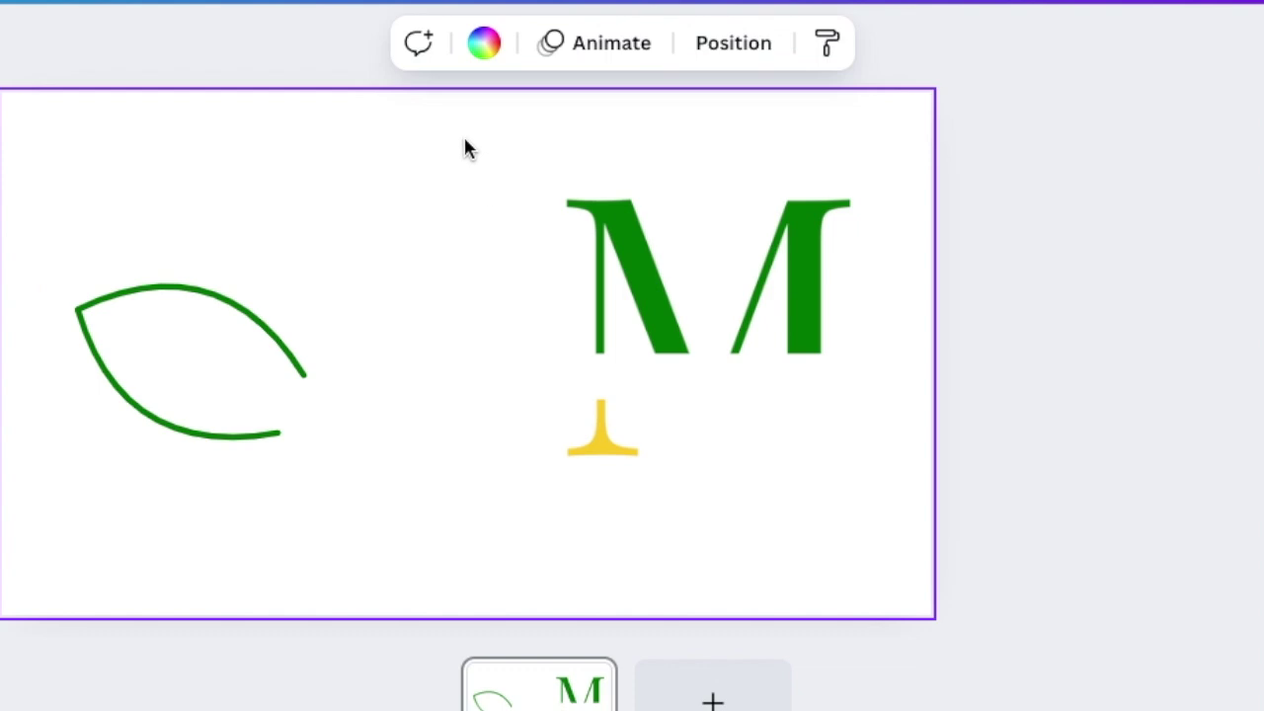
{"action": "left_click_drag", "start_coordinate": [465, 141], "coordinate": [870, 558]}
Step: Move the M and yellow foot next to the leaf and nudge the leaf toward the M
{"action": "left_click_drag", "start_coordinate": [798, 335], "coordinate": [555, 336]}
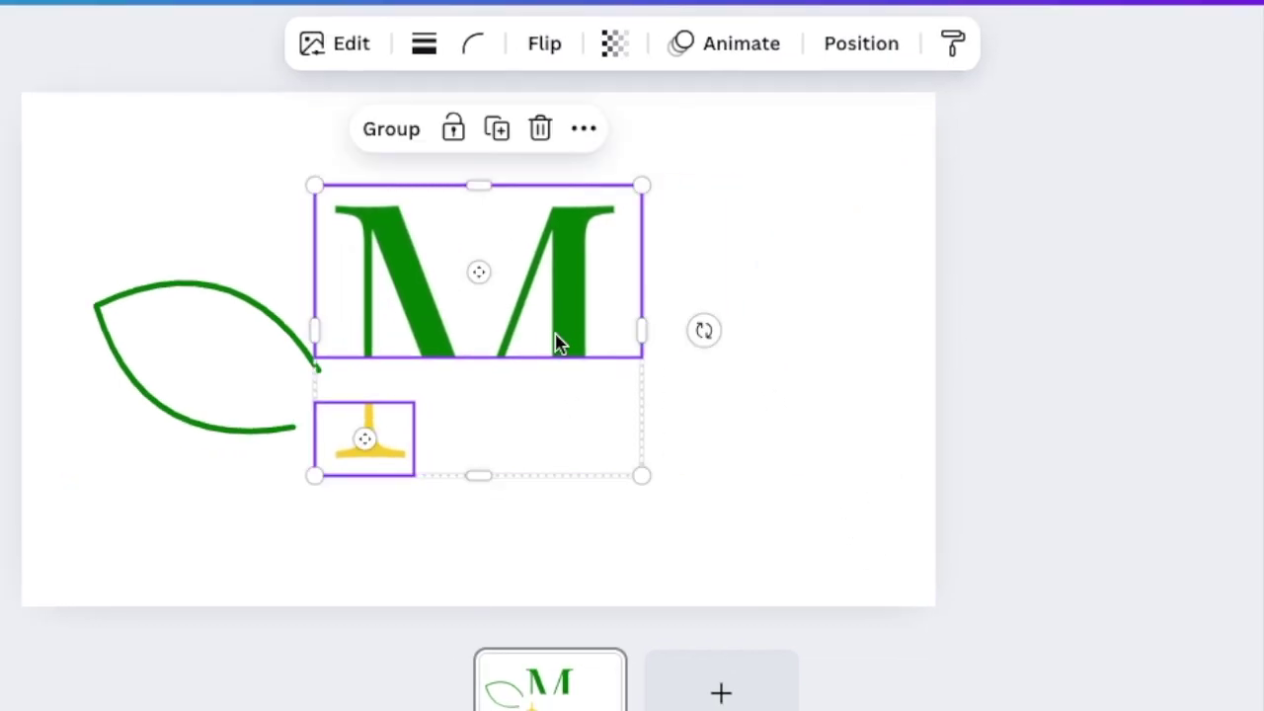
{"action": "left_click", "coordinate": [836, 407]}
{"action": "left_click", "coordinate": [83, 276]}
{"action": "left_click_drag", "start_coordinate": [84, 272], "coordinate": [128, 260]}
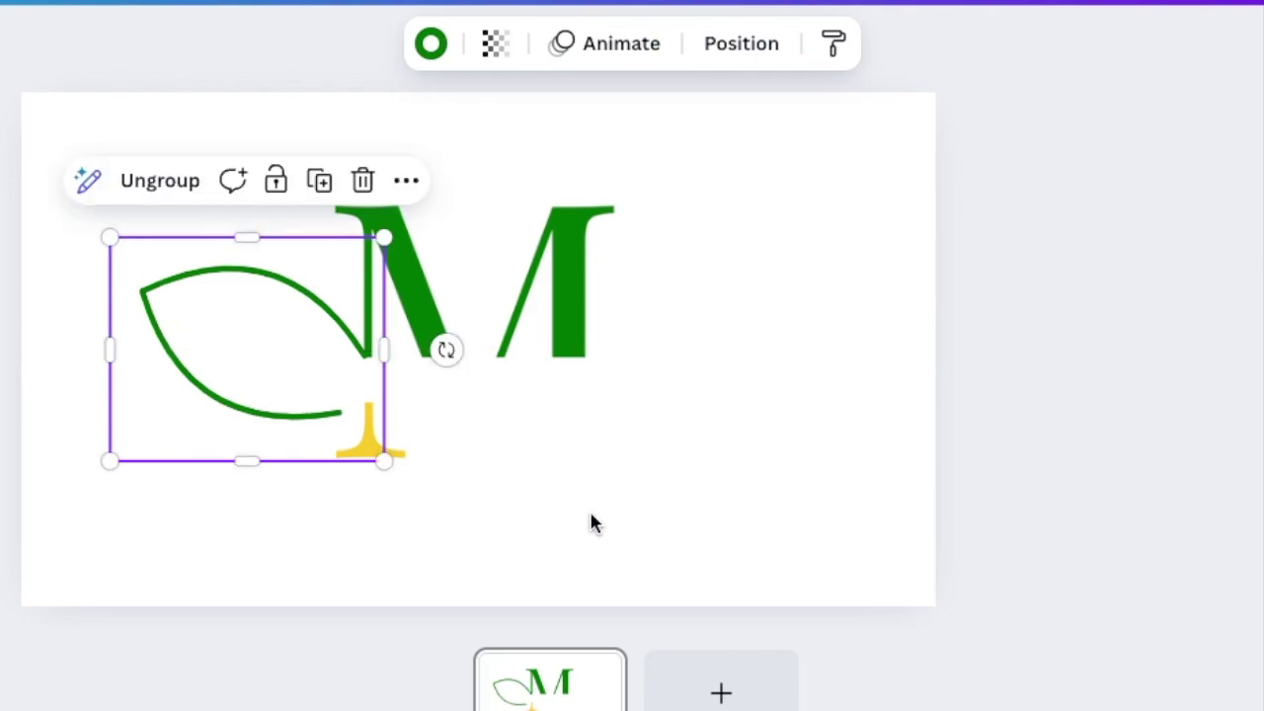
{"action": "left_click", "coordinate": [591, 523]}
{"action": "left_click", "coordinate": [284, 372]}
{"action": "left_click", "coordinate": [289, 368]}
{"action": "left_click", "coordinate": [615, 489]}
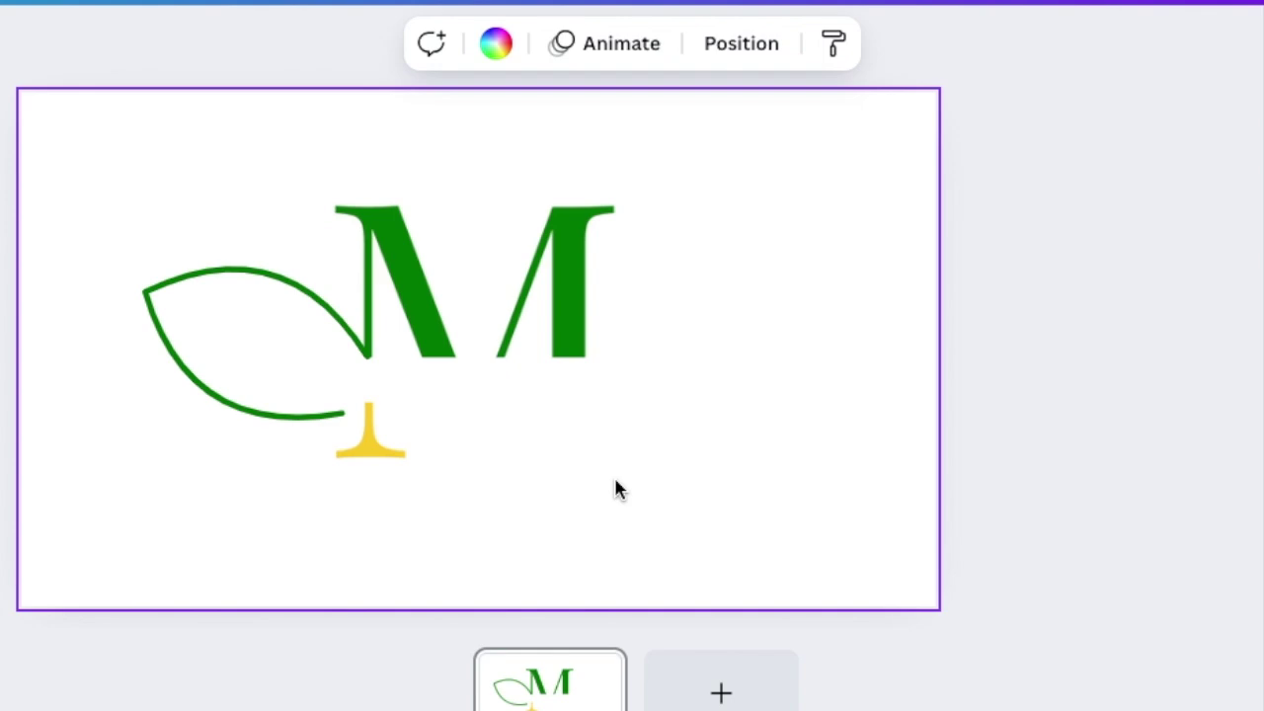
Step: Bend a leaf curve's end so the outline meets the M's left stem, zooming to check
{"action": "left_click", "coordinate": [342, 416]}
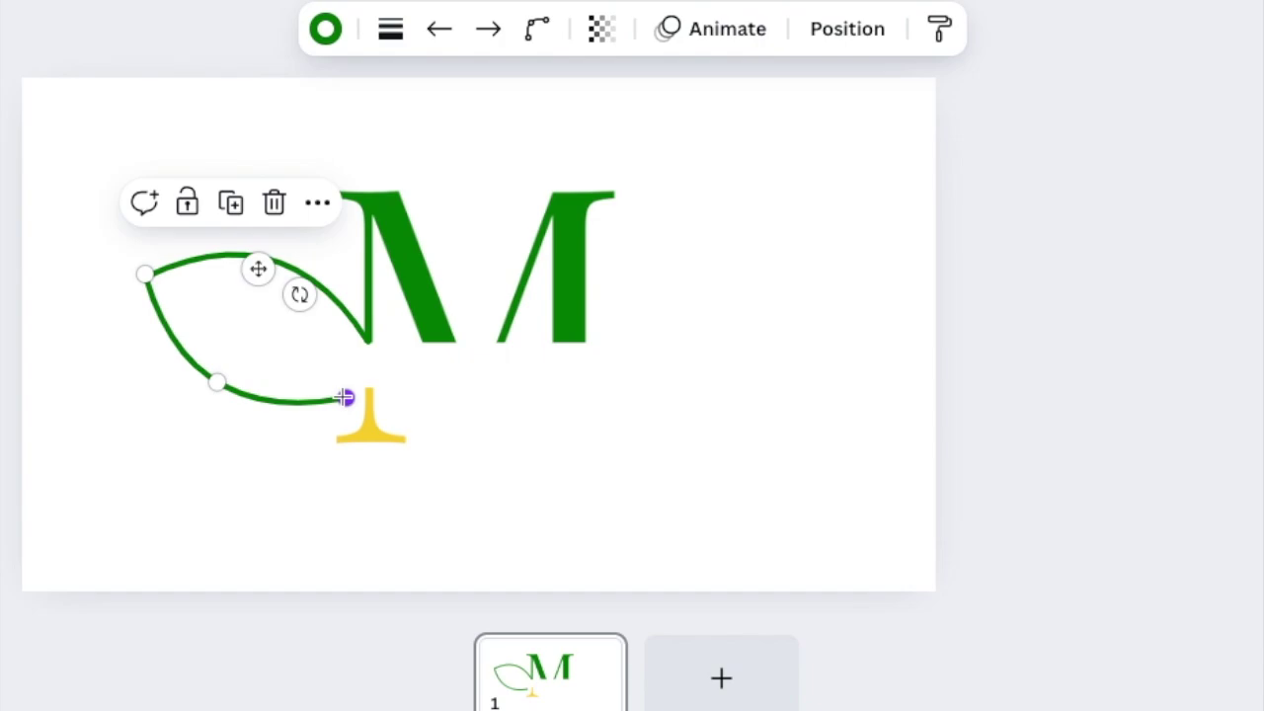
{"action": "left_click_drag", "start_coordinate": [344, 397], "coordinate": [340, 364]}
{"action": "left_click", "coordinate": [575, 529]}
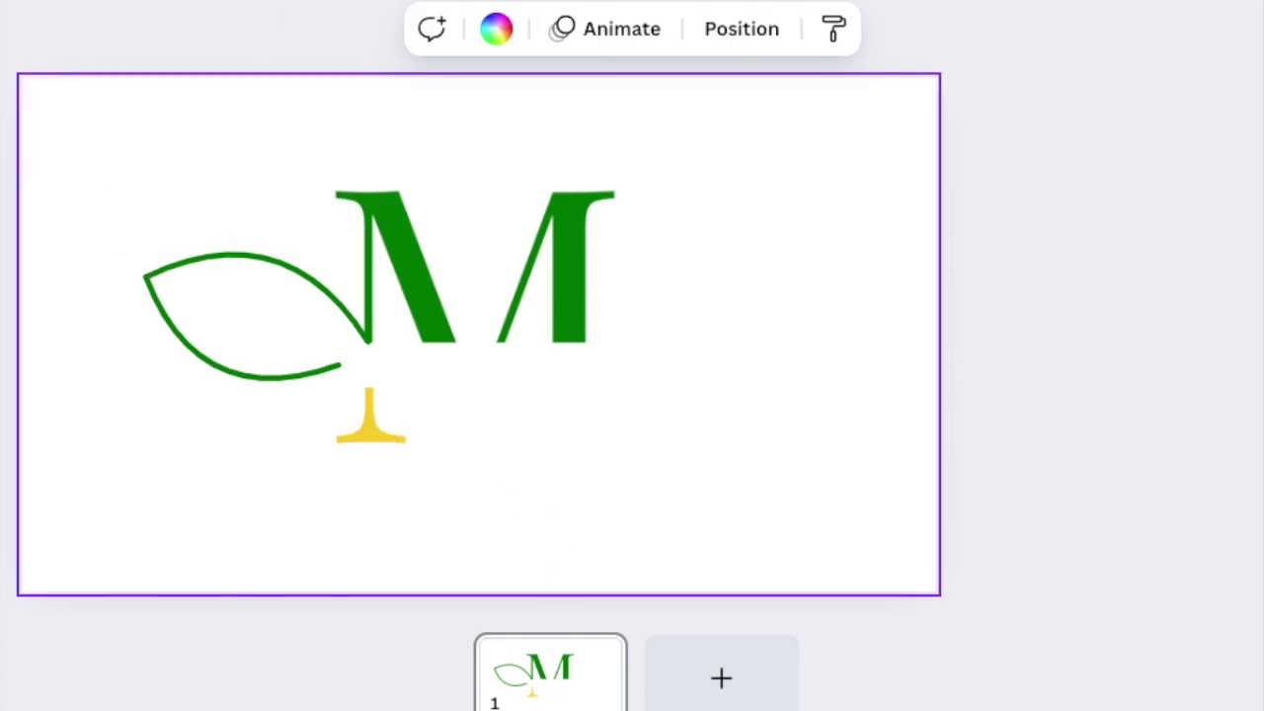
{"action": "scroll", "coordinate": [325, 335], "scroll_direction": "up", "scroll_amount": 1}
{"action": "scroll", "coordinate": [326, 336], "scroll_direction": "down", "scroll_amount": 5}
{"action": "scroll", "coordinate": [326, 335], "scroll_direction": "up", "scroll_amount": 8}
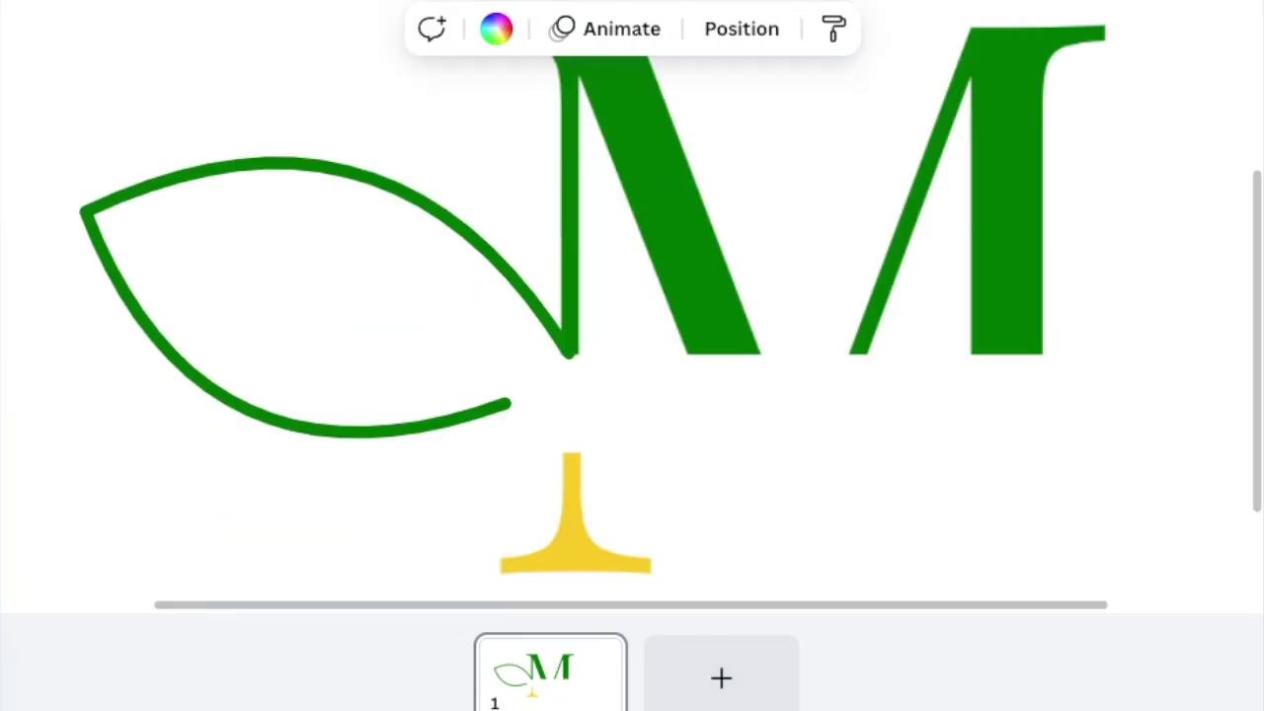
{"action": "scroll", "coordinate": [620, 237], "scroll_direction": "up", "scroll_amount": 2}
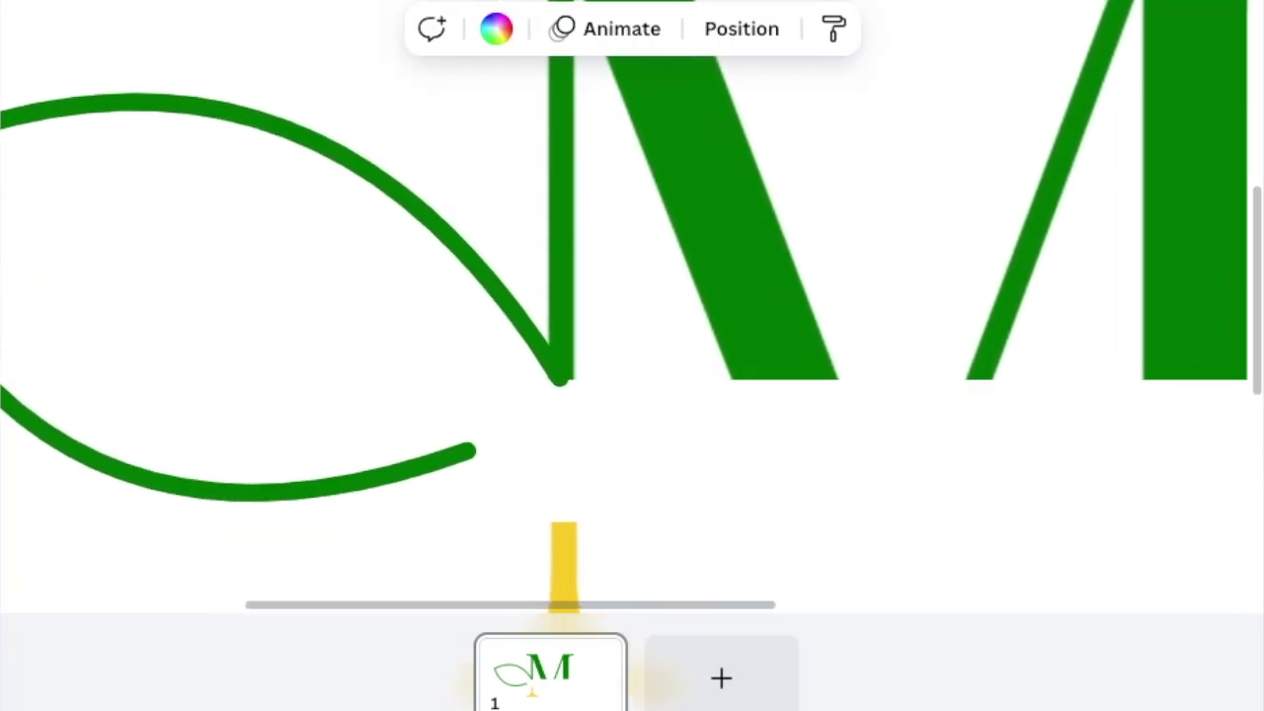
{"action": "left_click", "coordinate": [437, 460]}
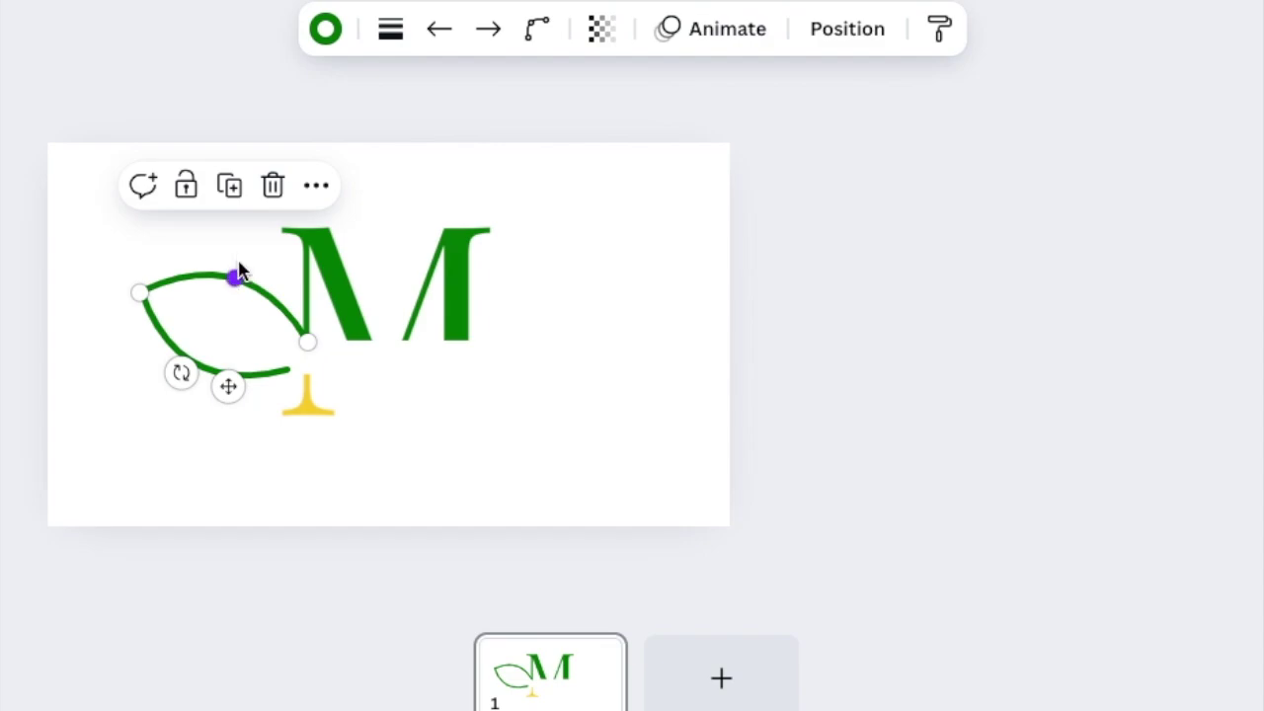
Step: Duplicate the leaf curve, recolour the copy yellow, and bend it into a hook
{"action": "left_click", "coordinate": [229, 186]}
{"action": "left_click_drag", "start_coordinate": [259, 397], "coordinate": [528, 512]}
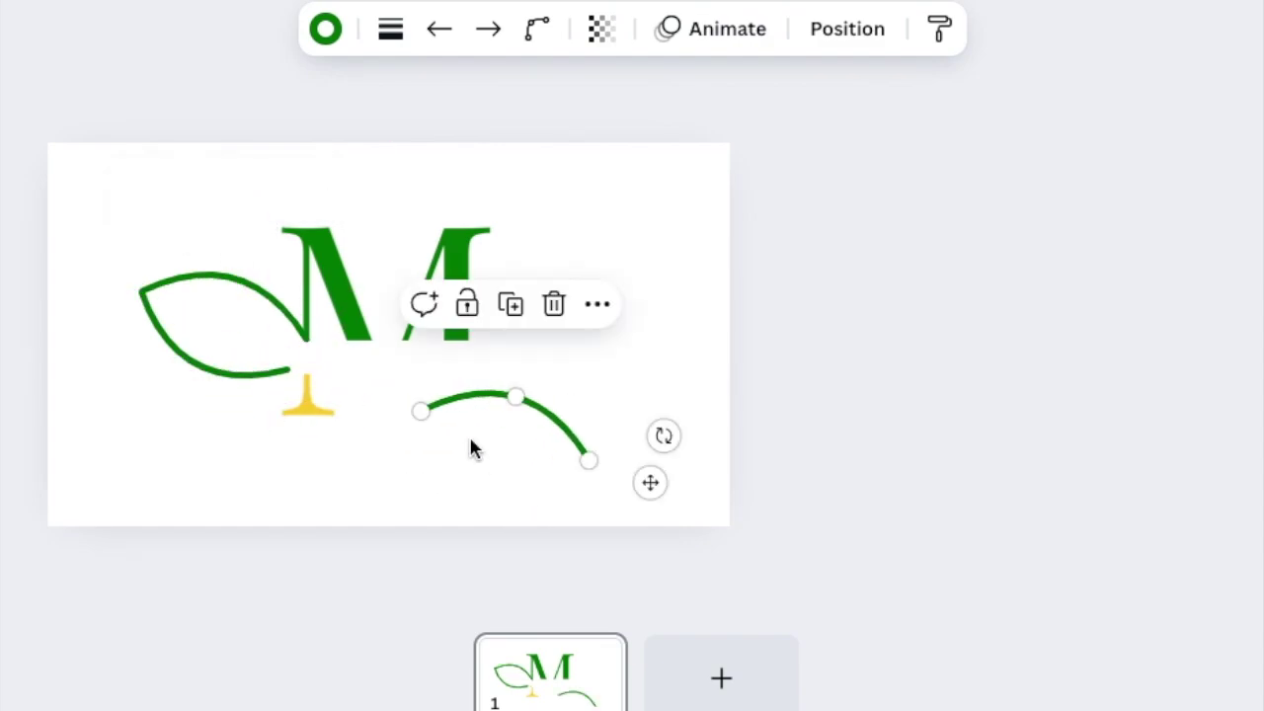
{"action": "left_click", "coordinate": [325, 44]}
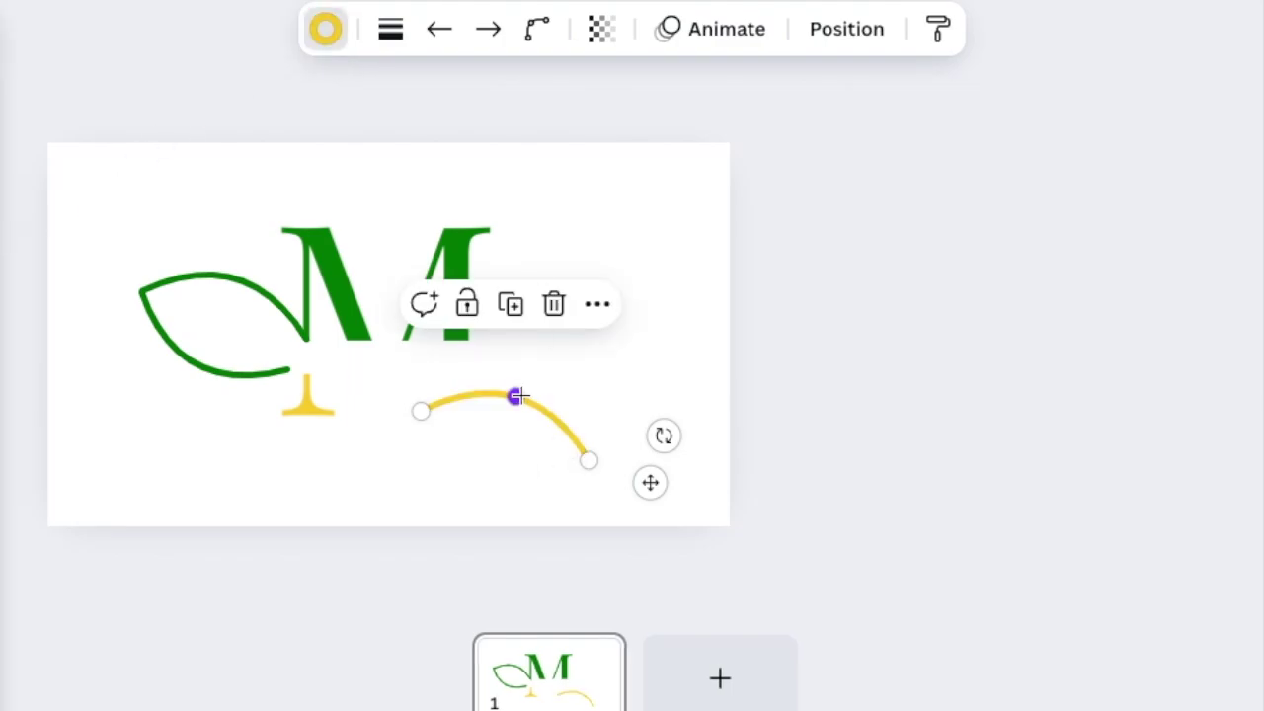
{"action": "left_click_drag", "start_coordinate": [517, 396], "coordinate": [463, 401]}
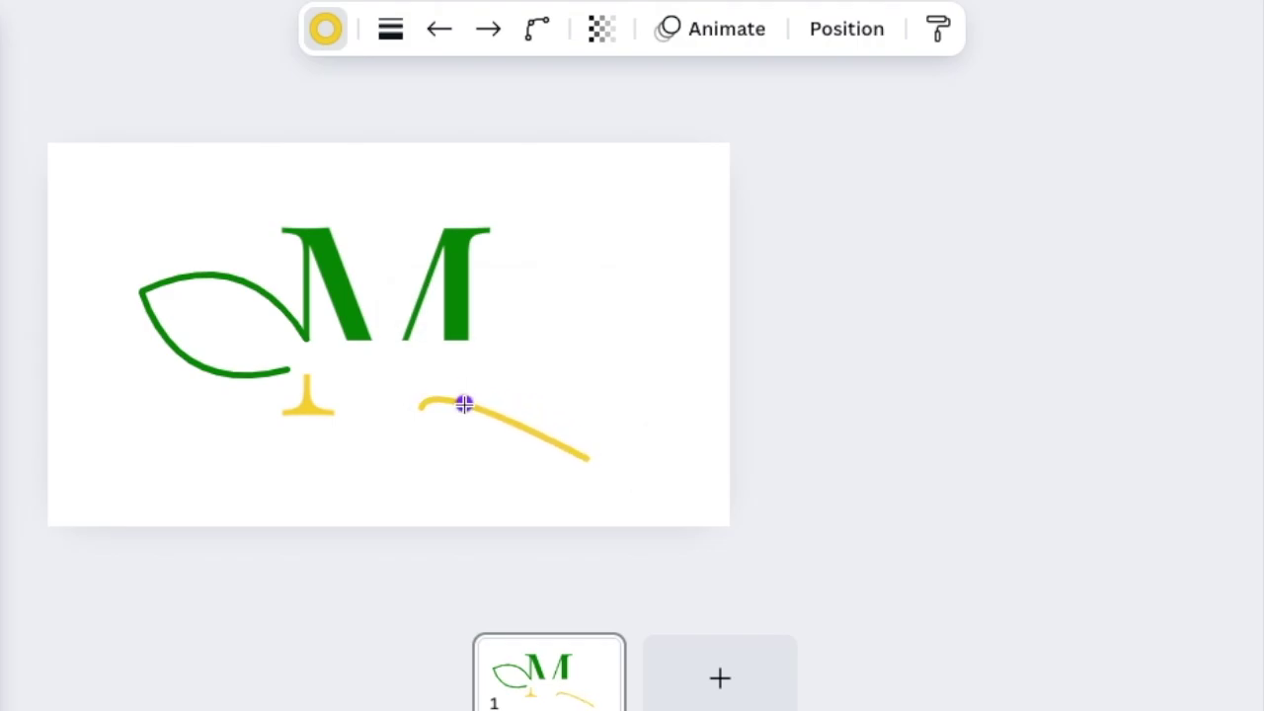
{"action": "left_click_drag", "start_coordinate": [466, 403], "coordinate": [466, 404]}
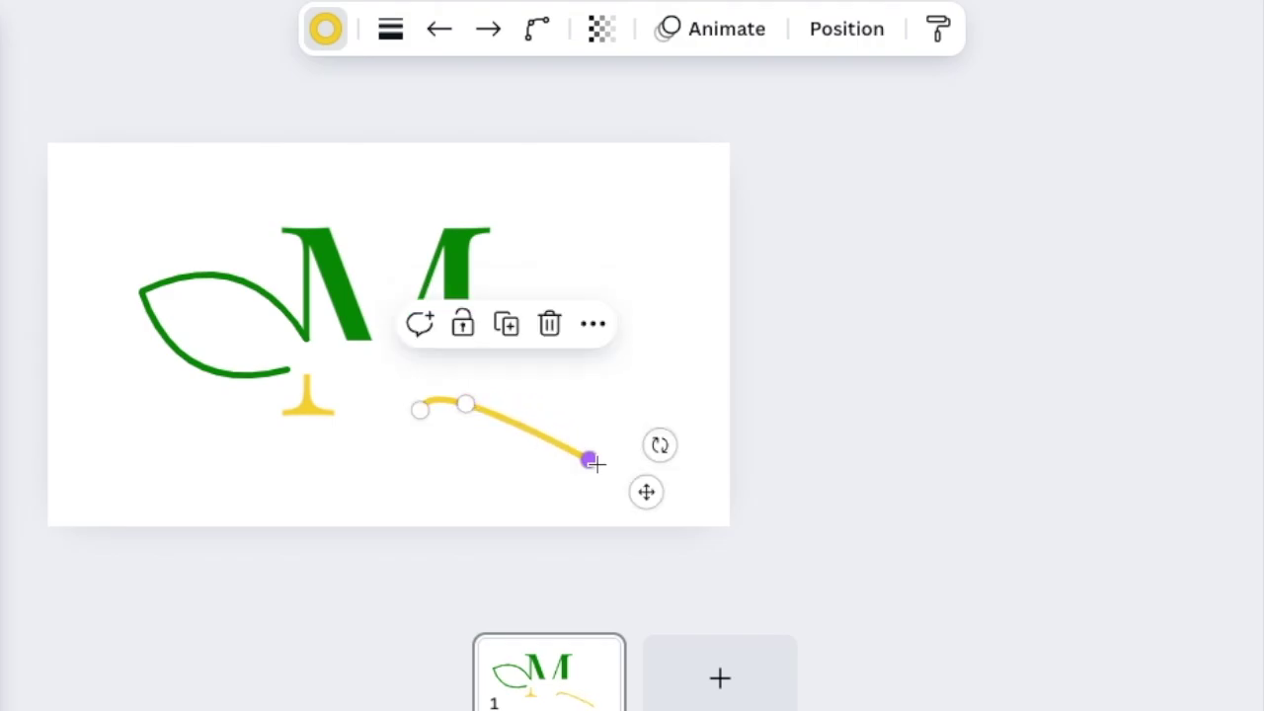
{"action": "left_click_drag", "start_coordinate": [590, 461], "coordinate": [549, 488]}
Step: Place the yellow curve diagonally through the leaf as its main vein, fine-tuning its fit
{"action": "left_click_drag", "start_coordinate": [273, 471], "coordinate": [56, 383]}
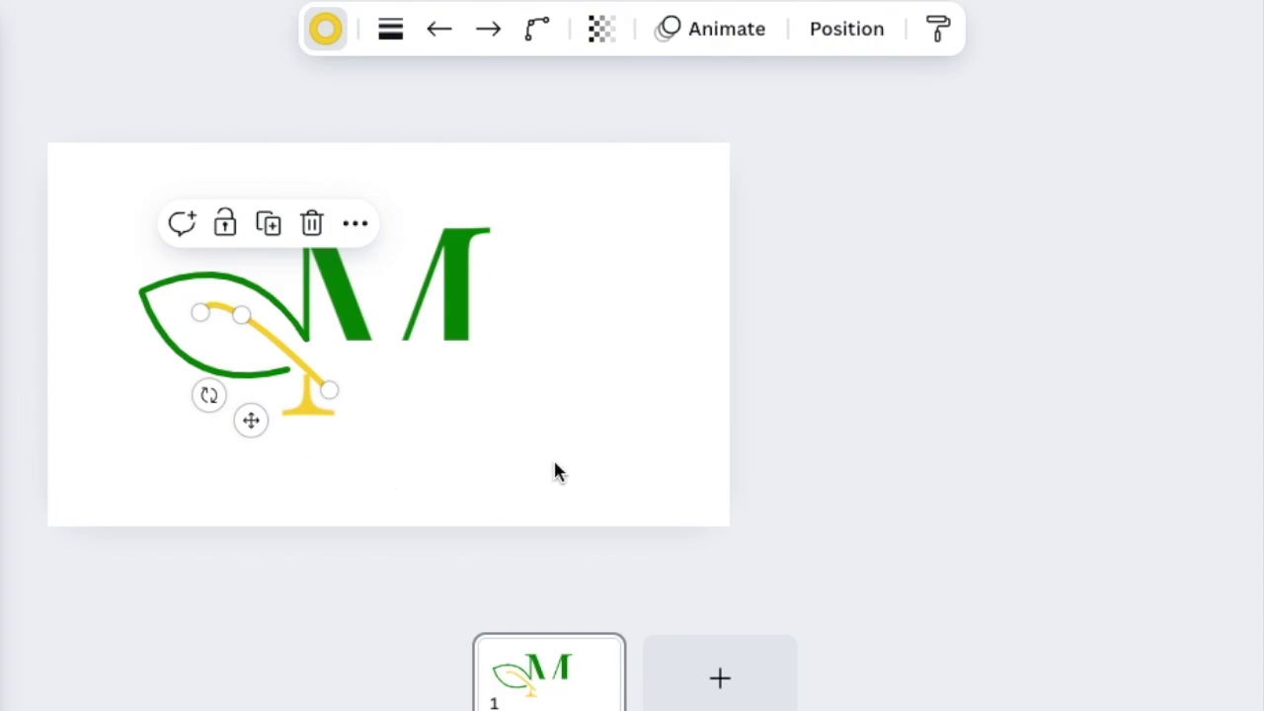
{"action": "left_click", "coordinate": [57, 383]}
{"action": "scroll", "coordinate": [57, 383], "scroll_direction": "up", "scroll_amount": 3}
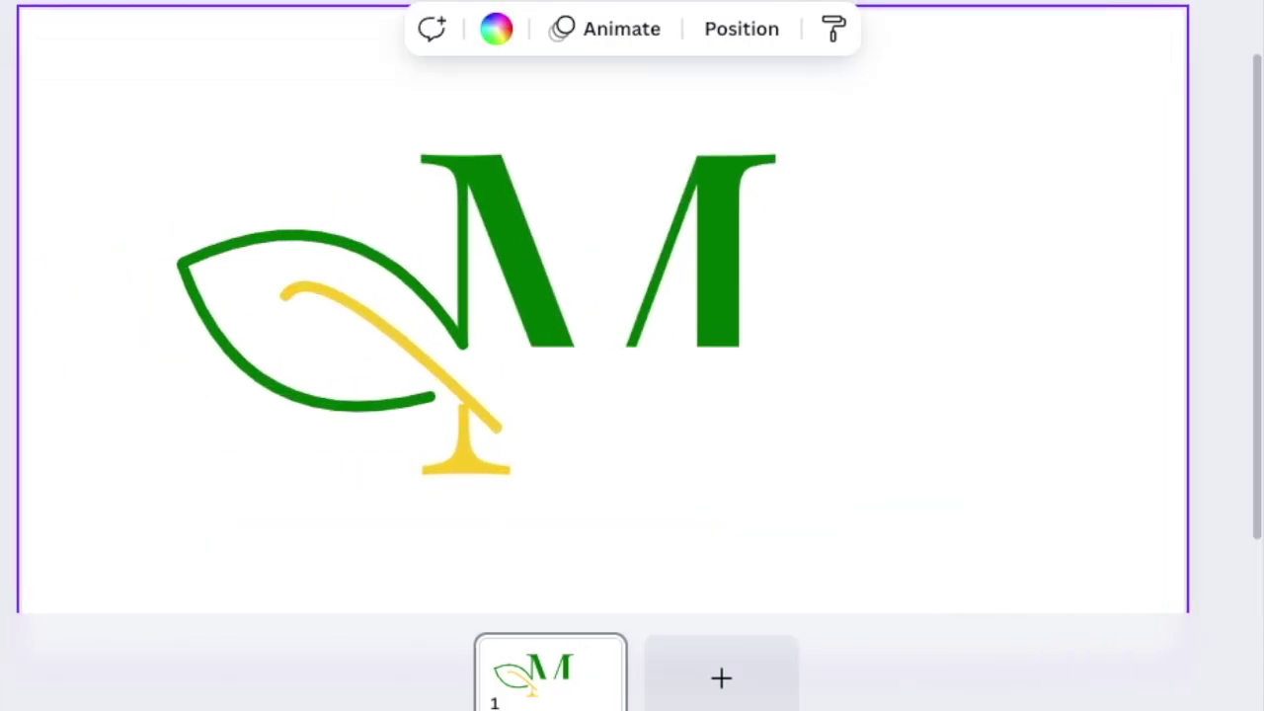
{"action": "left_click", "coordinate": [332, 318]}
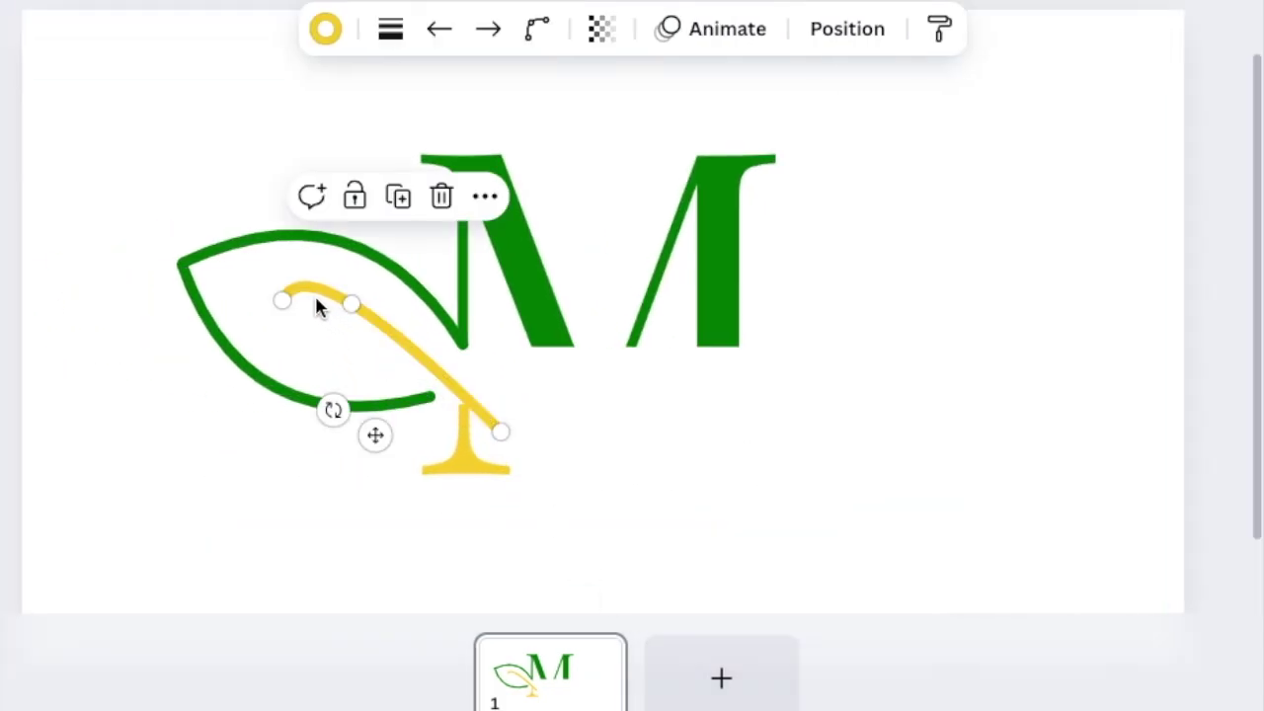
{"action": "left_click_drag", "start_coordinate": [316, 307], "coordinate": [362, 313]}
{"action": "left_click", "coordinate": [669, 513]}
{"action": "left_click", "coordinate": [263, 302]}
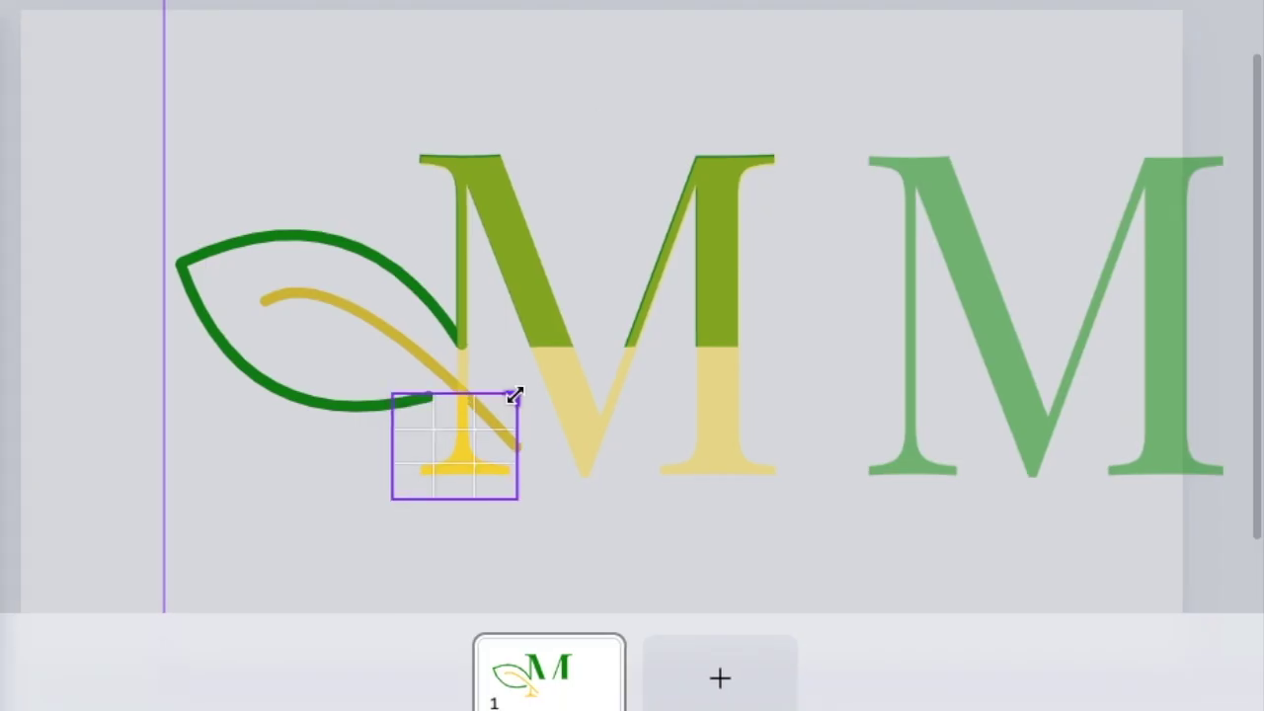
{"action": "left_click", "coordinate": [724, 533]}
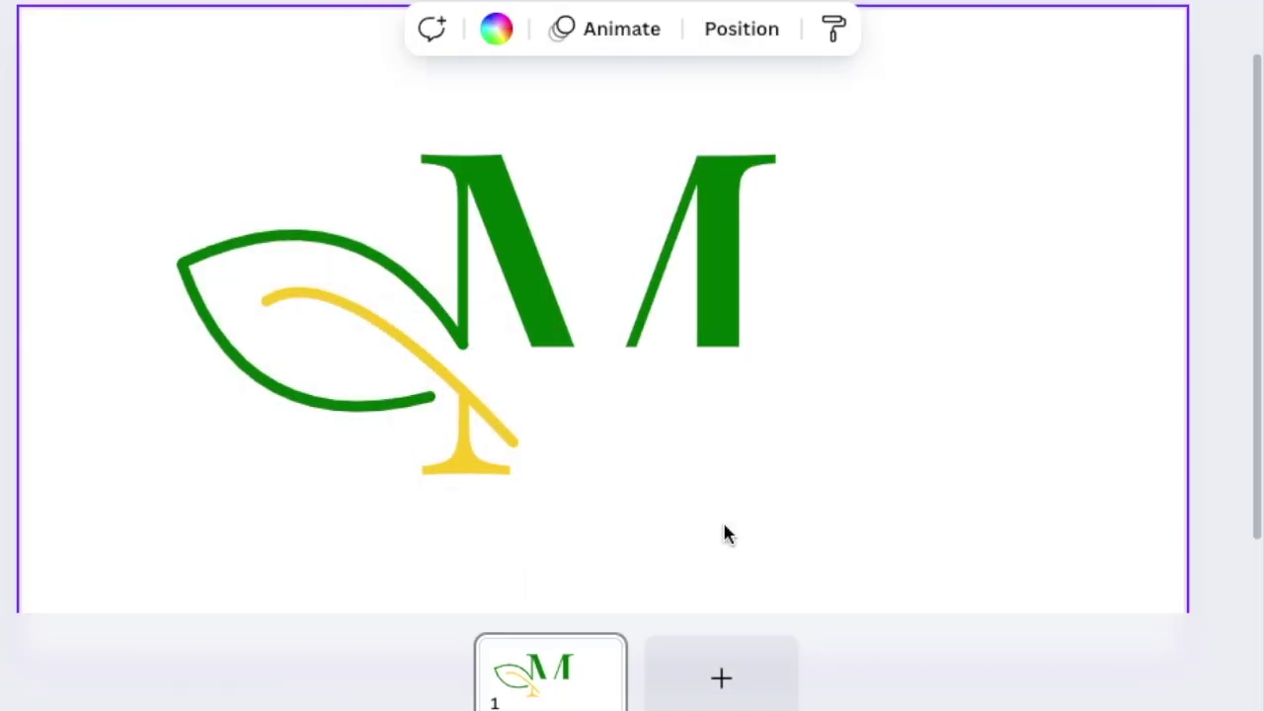
Step: Duplicate the yellow vein and set the spare copy below-right of the M
{"action": "left_click", "coordinate": [323, 299]}
{"action": "left_click", "coordinate": [399, 203]}
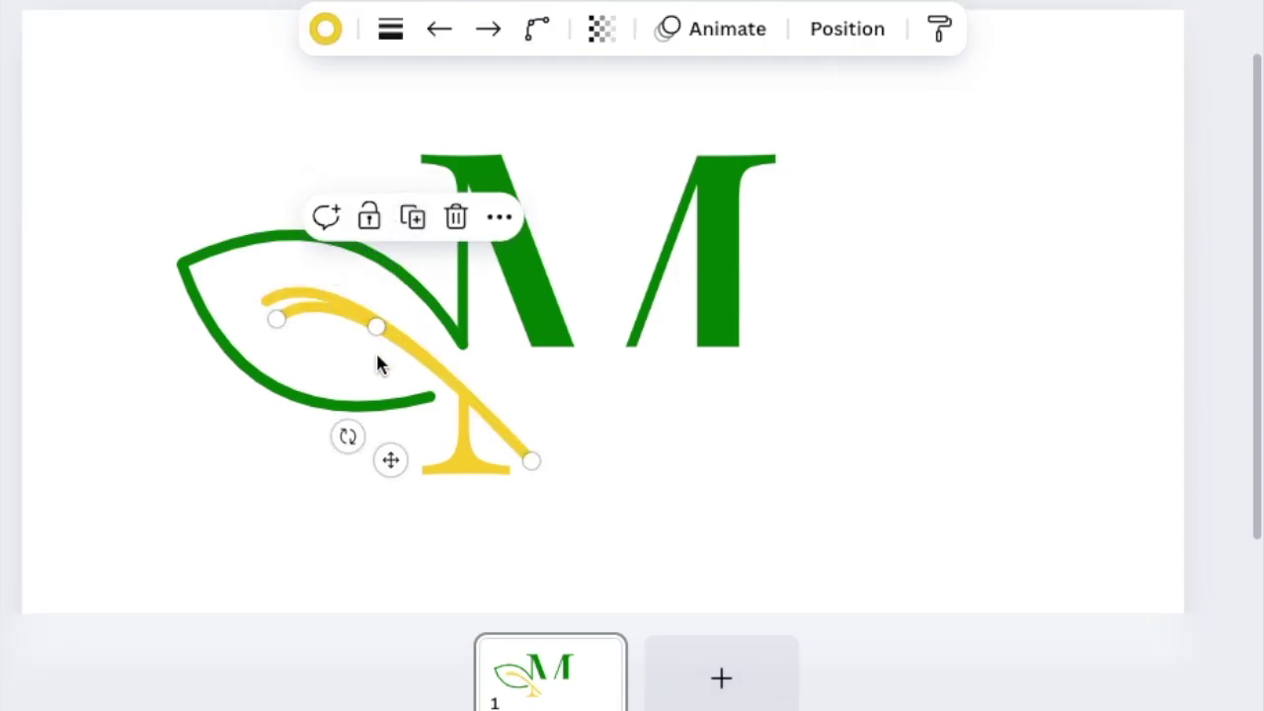
{"action": "left_click_drag", "start_coordinate": [377, 445], "coordinate": [827, 564]}
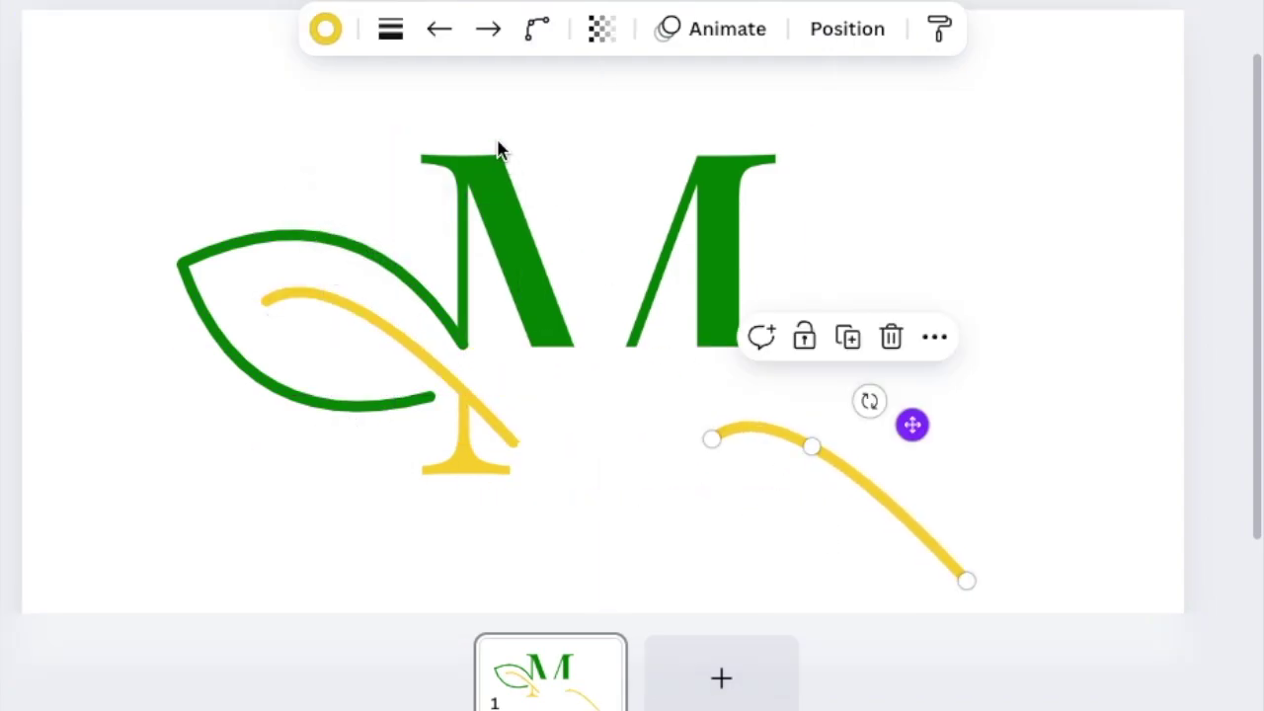
Step: Lower the copied vein's line weight and reshape it into a short, rotated curve
{"action": "left_click", "coordinate": [390, 29]}
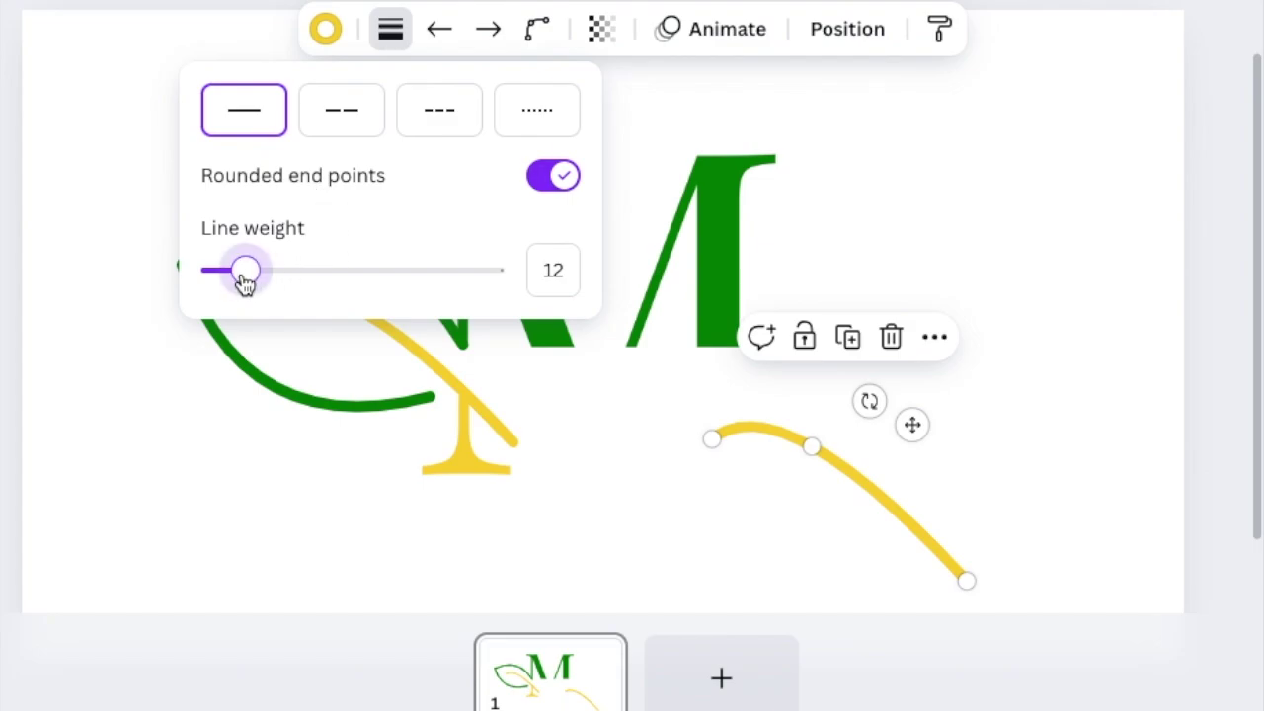
{"action": "mouse_move", "coordinate": [246, 280]}
{"action": "left_mouse_down"}
{"action": "mouse_move", "coordinate": [217, 276]}
{"action": "mouse_move", "coordinate": [241, 282]}
{"action": "mouse_move", "coordinate": [229, 280]}
{"action": "left_mouse_up"}
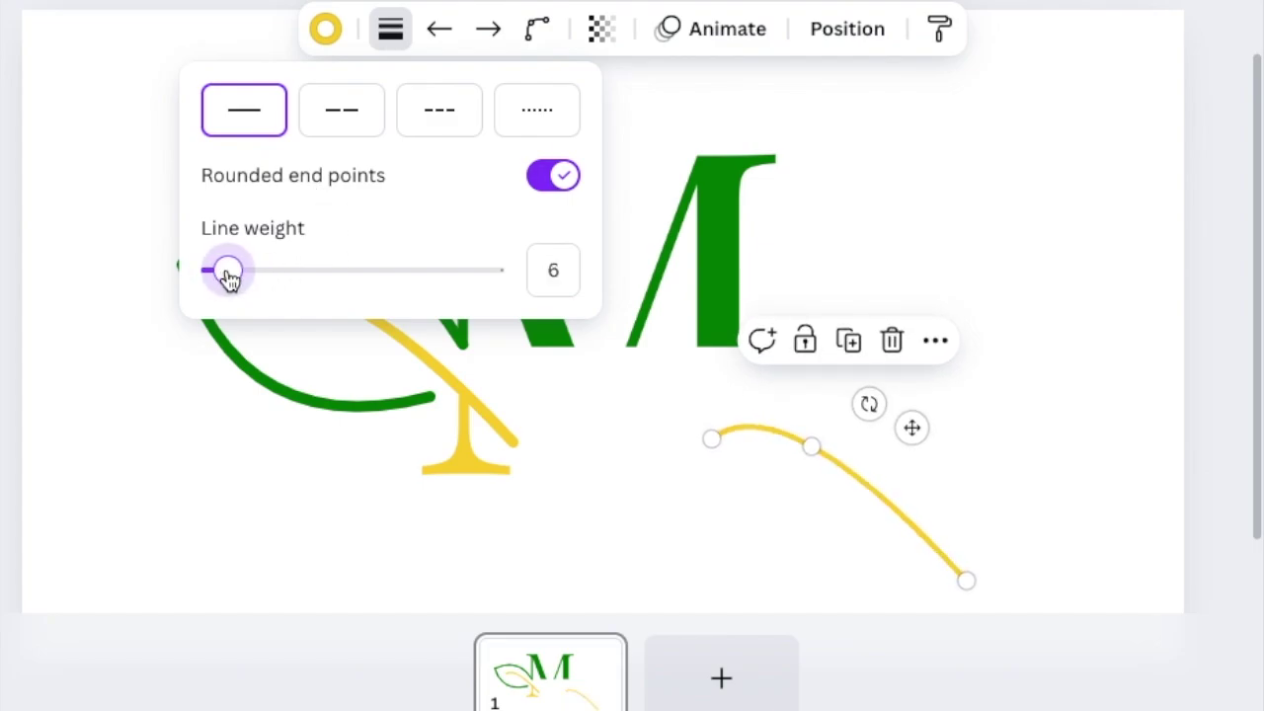
{"action": "left_click_drag", "start_coordinate": [808, 443], "coordinate": [867, 390]}
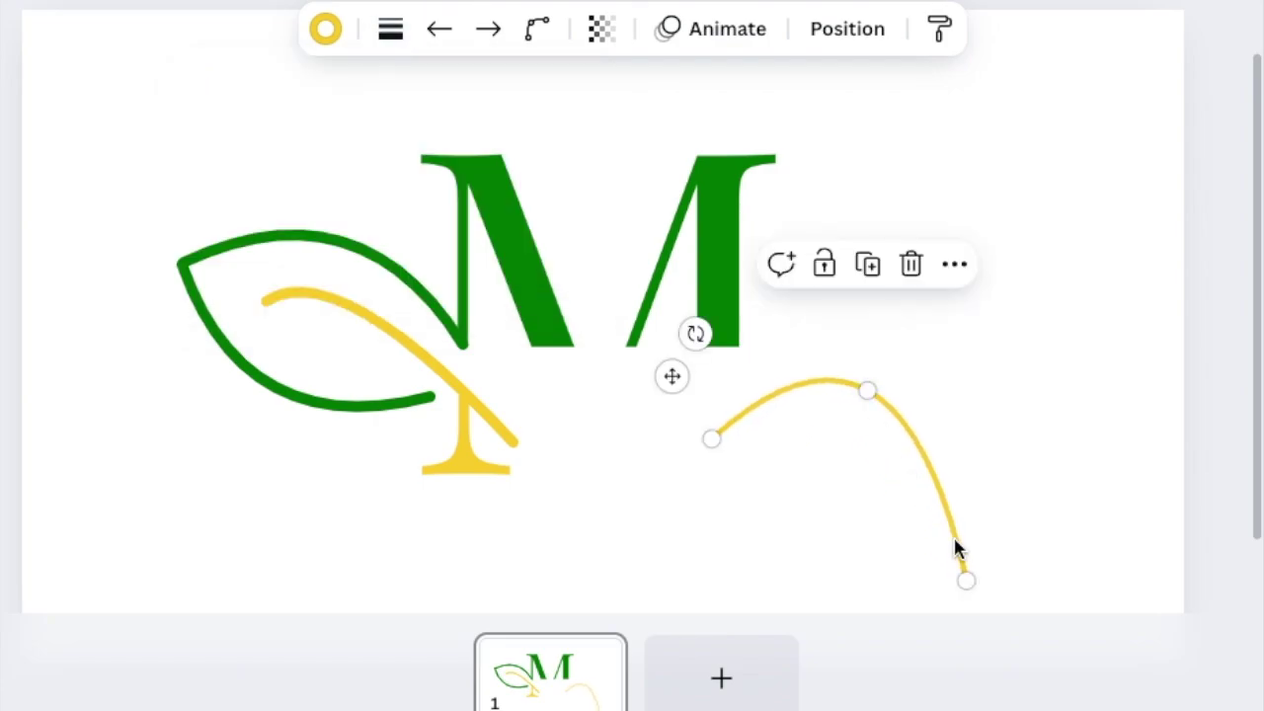
{"action": "left_click_drag", "start_coordinate": [966, 583], "coordinate": [810, 498]}
{"action": "left_click_drag", "start_coordinate": [810, 361], "coordinate": [774, 435]}
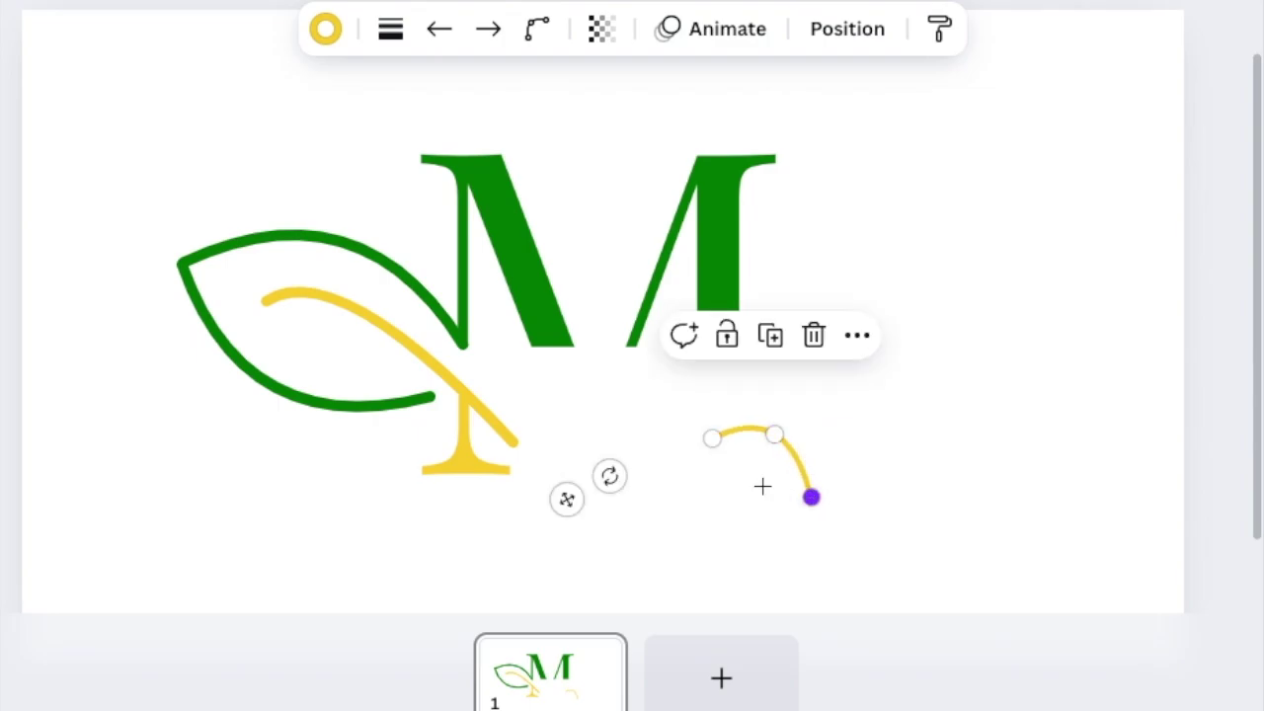
{"action": "left_click_drag", "start_coordinate": [811, 498], "coordinate": [752, 476]}
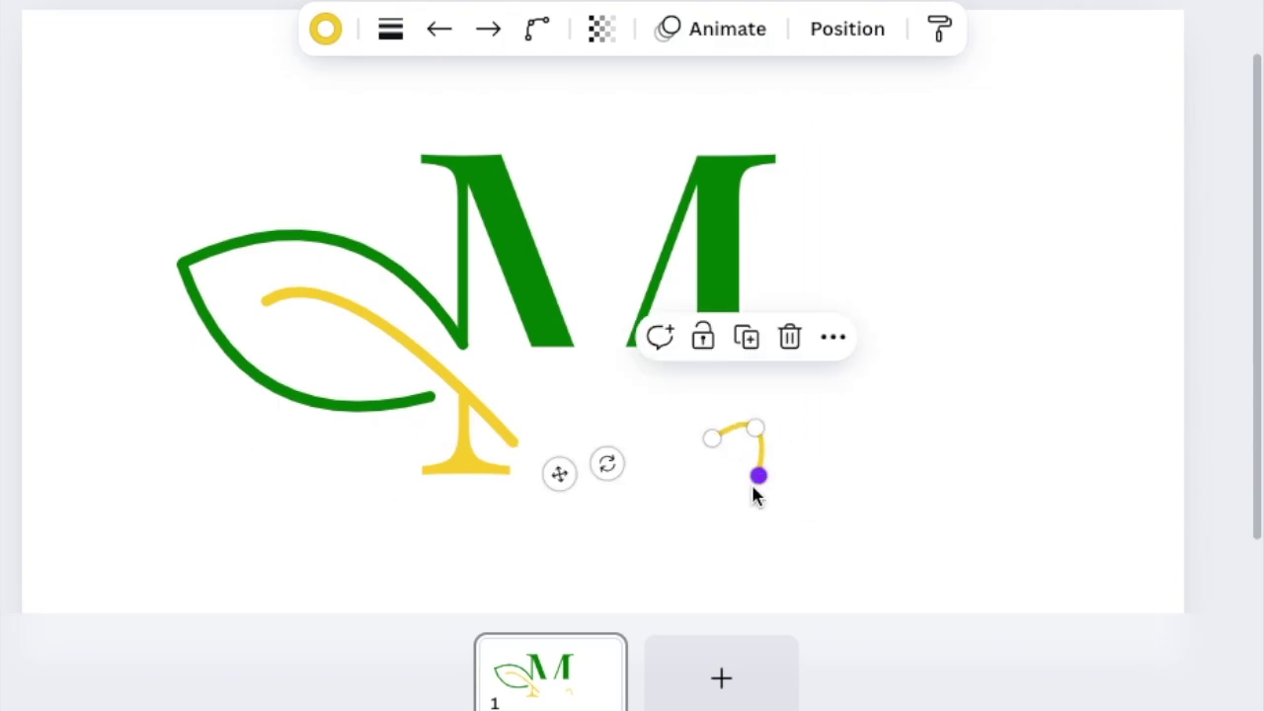
{"action": "left_click_drag", "start_coordinate": [603, 463], "coordinate": [701, 342]}
{"action": "mouse_move", "coordinate": [743, 408]}
{"action": "left_mouse_down"}
{"action": "mouse_move", "coordinate": [731, 397]}
{"action": "mouse_move", "coordinate": [731, 420]}
{"action": "left_mouse_up"}
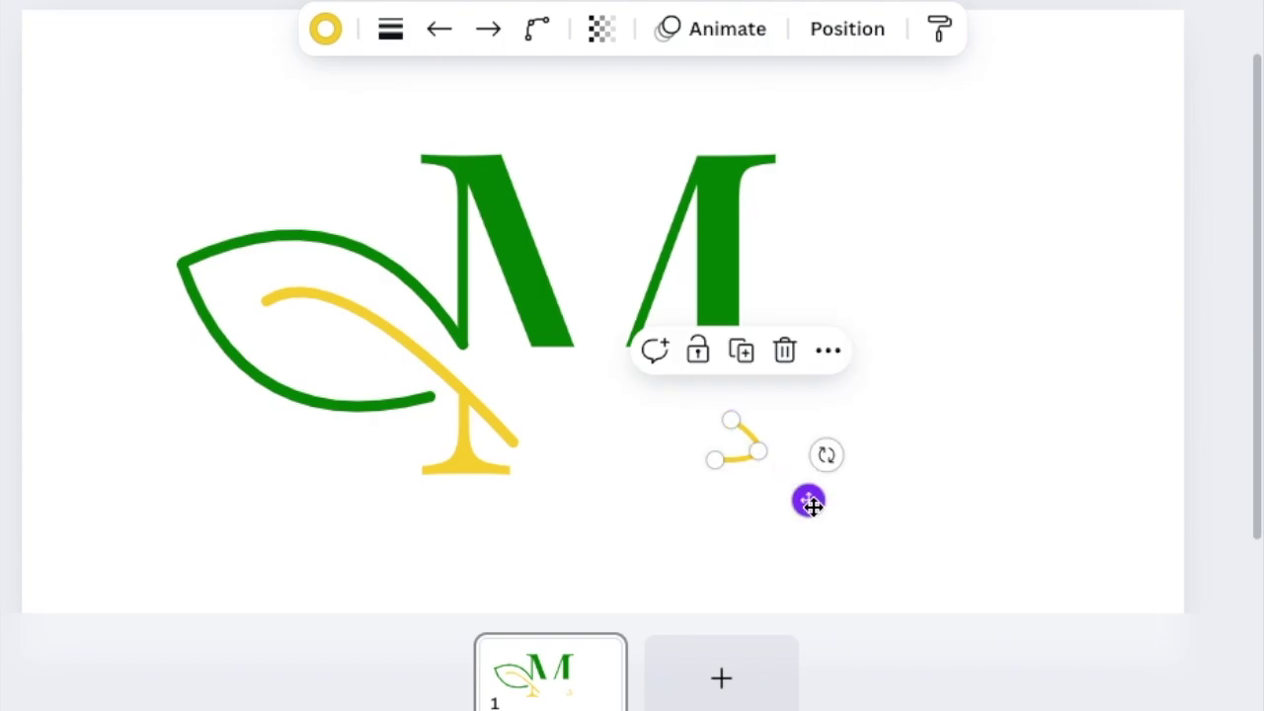
Step: Attach the short yellow curves to the main vein inside the leaf as side veins
{"action": "left_click_drag", "start_coordinate": [809, 502], "coordinate": [392, 355]}
{"action": "left_click_drag", "start_coordinate": [292, 311], "coordinate": [293, 328]}
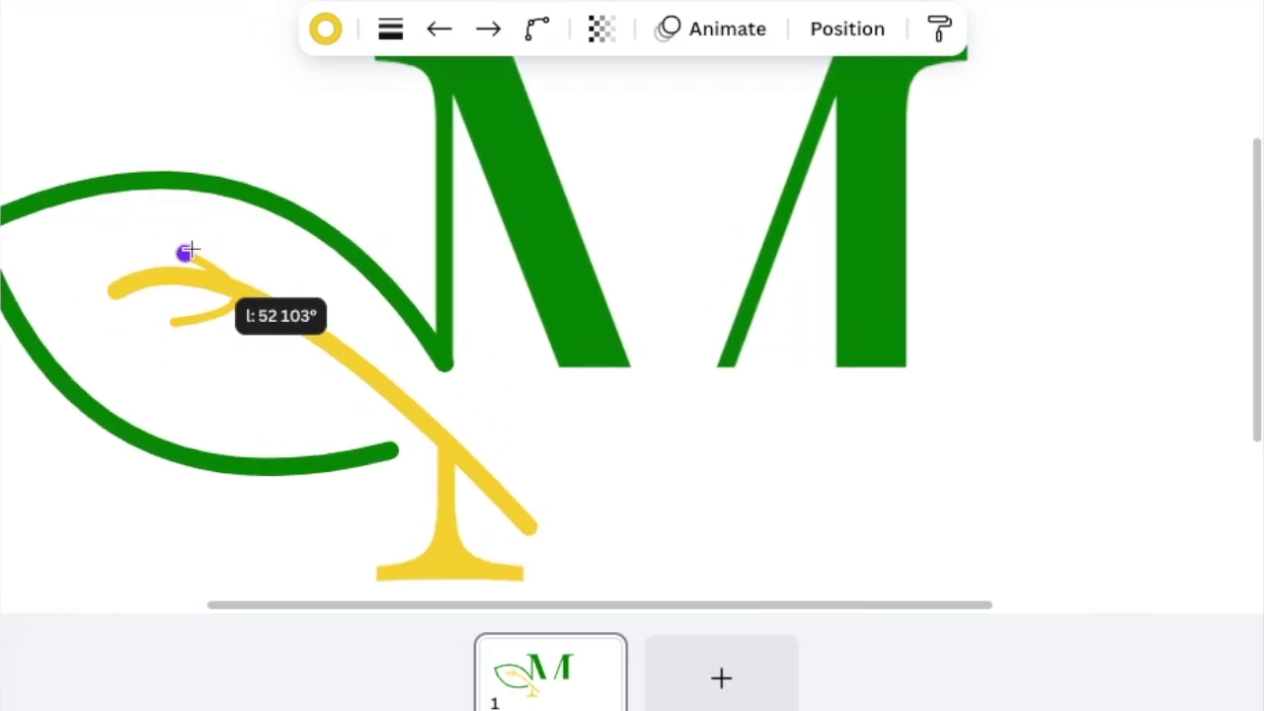
{"action": "left_click_drag", "start_coordinate": [187, 251], "coordinate": [186, 253]}
Step: Duplicate the M, align the copy over it, and recrop it to show the full letter with its base
{"action": "left_click", "coordinate": [452, 509]}
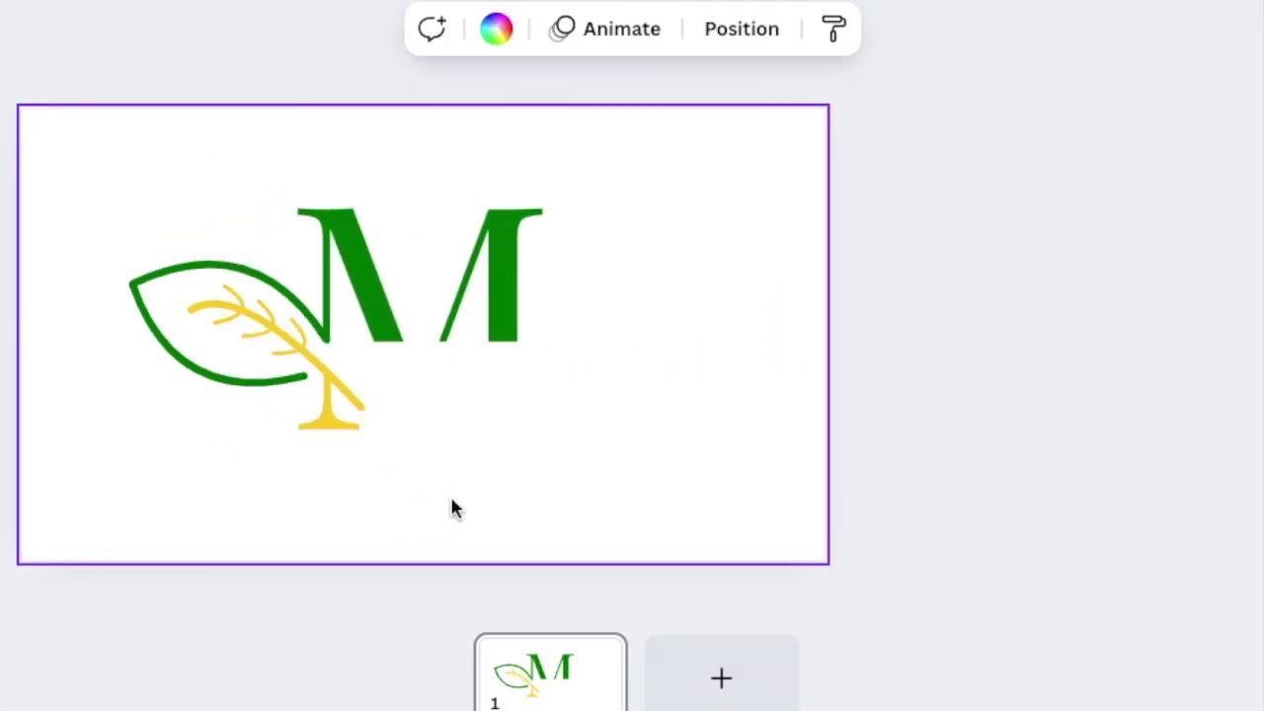
{"action": "left_click", "coordinate": [460, 285]}
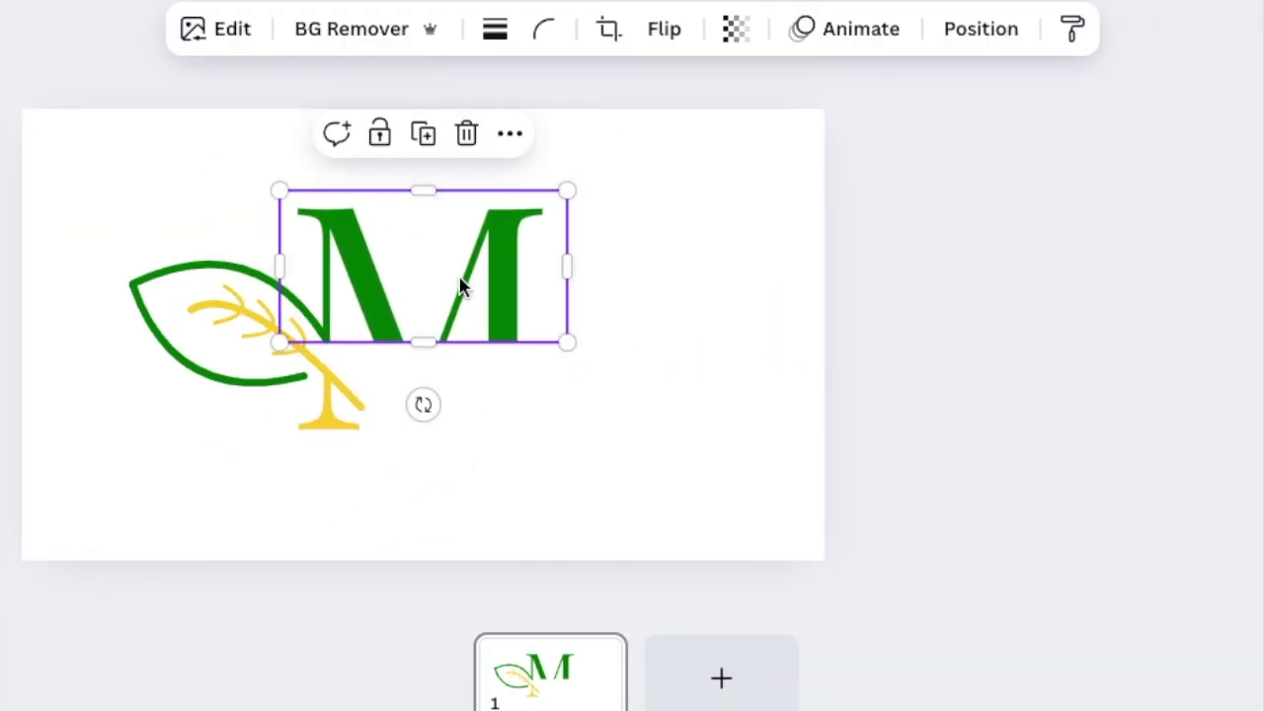
{"action": "left_click", "coordinate": [428, 140]}
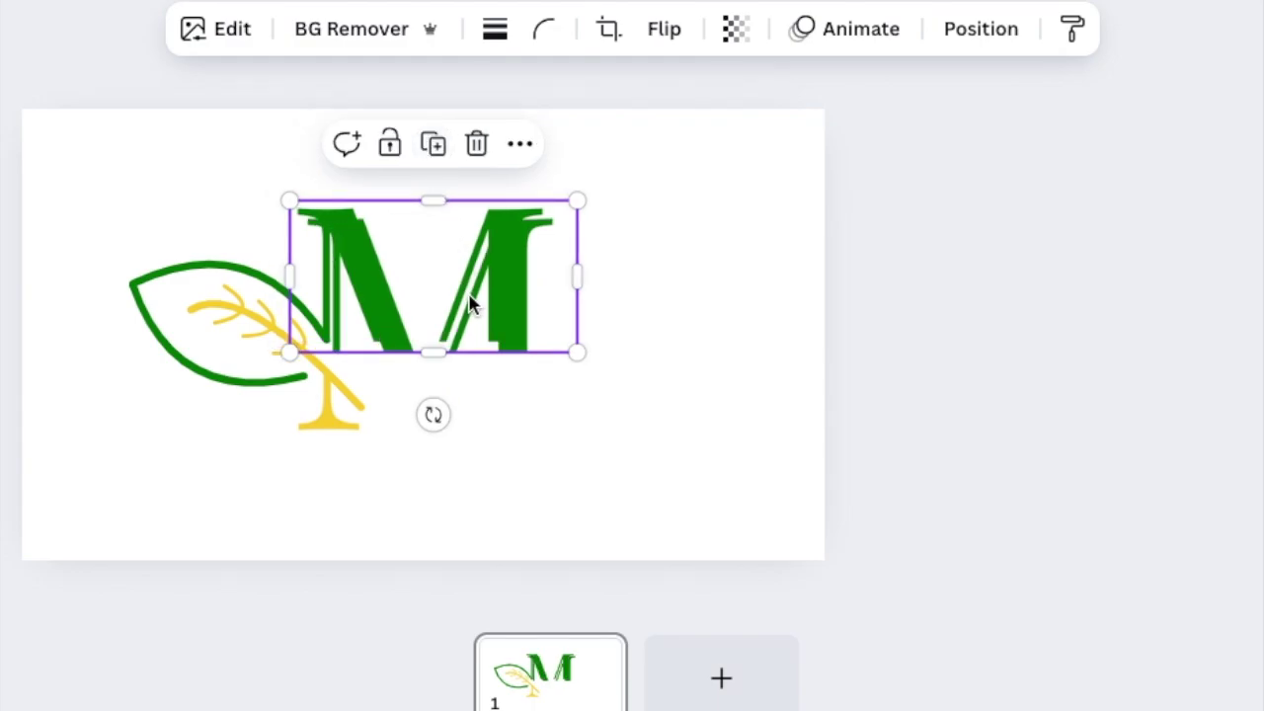
{"action": "left_click_drag", "start_coordinate": [470, 304], "coordinate": [464, 298]}
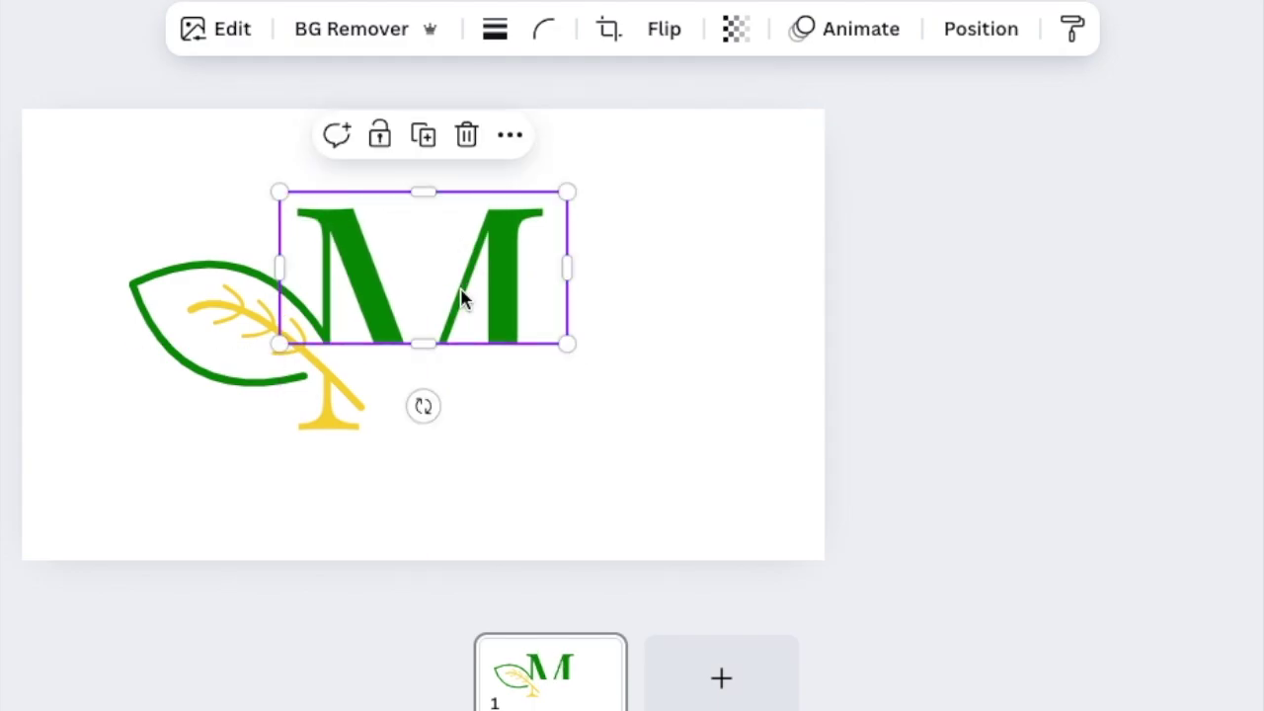
{"action": "left_click", "coordinate": [607, 29]}
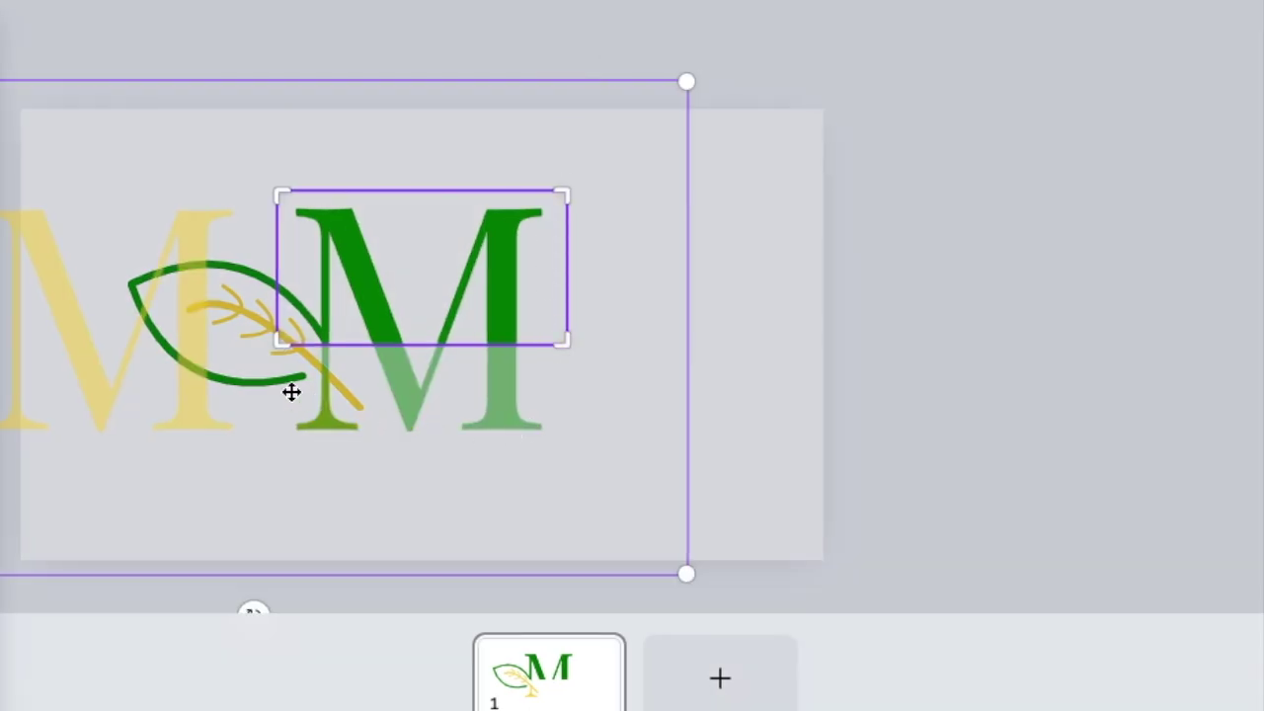
{"action": "left_click_drag", "start_coordinate": [279, 336], "coordinate": [372, 445]}
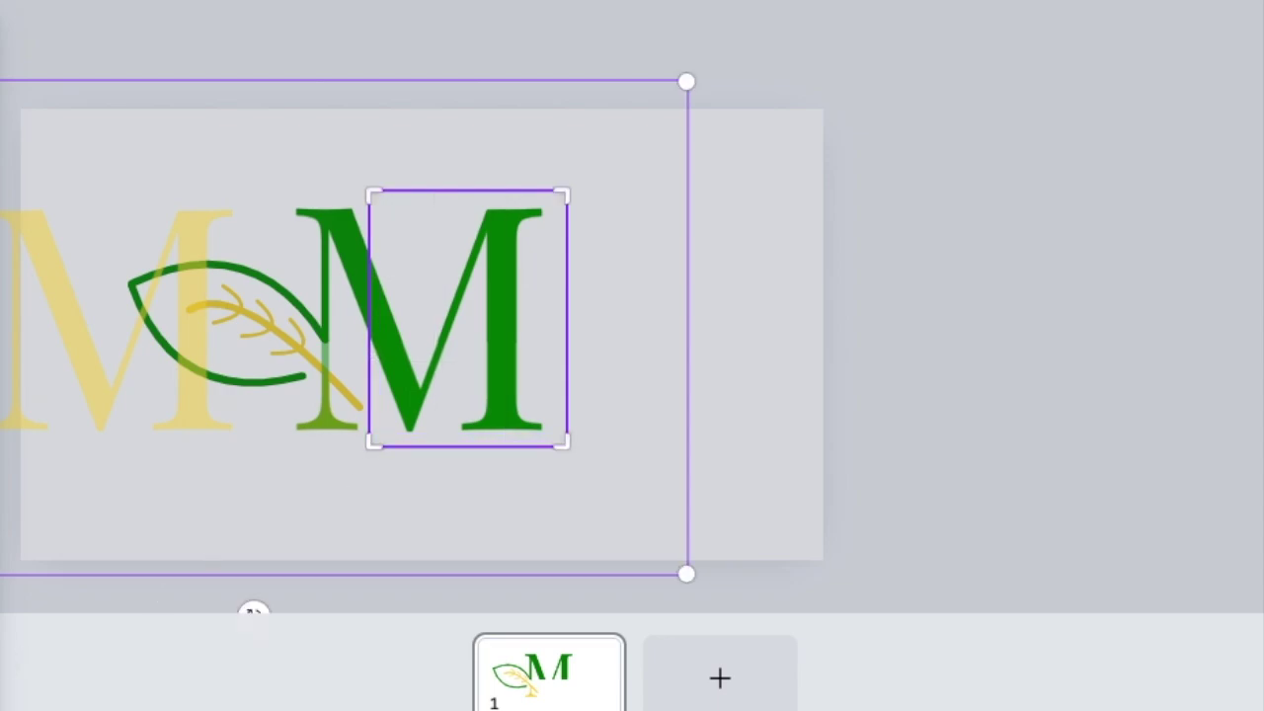
{"action": "left_click", "coordinate": [123, 481]}
{"action": "left_click", "coordinate": [122, 481]}
Step: Enlarge the text below the M, set it to bold Playfair Display SC, and type 'MERLIN CO.'
{"action": "left_click", "coordinate": [314, 388]}
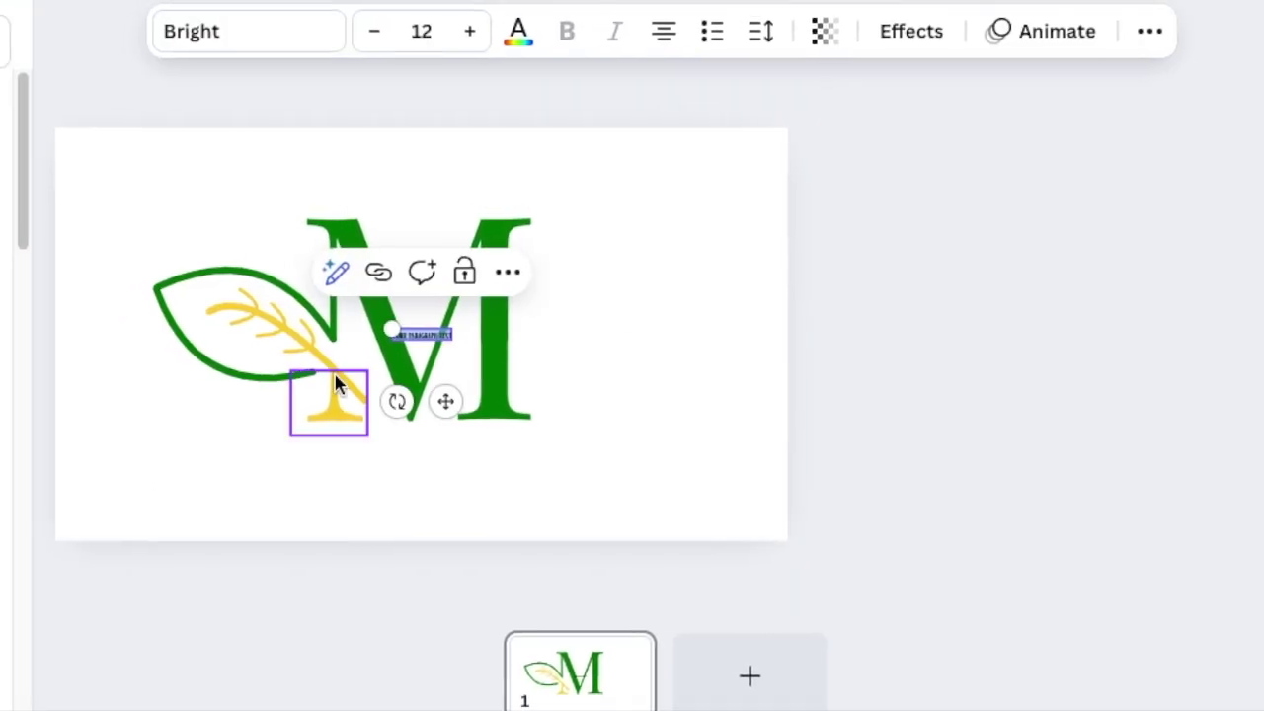
{"action": "left_click_drag", "start_coordinate": [392, 330], "coordinate": [318, 448]}
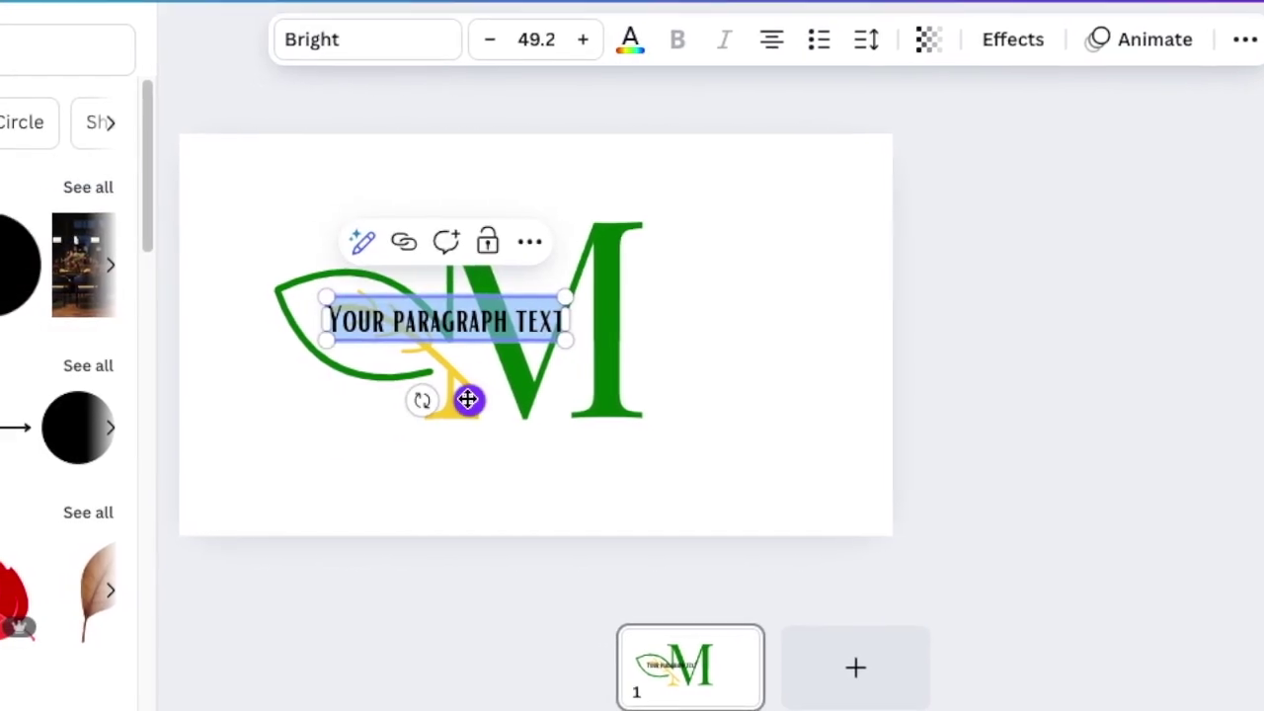
{"action": "left_click_drag", "start_coordinate": [467, 399], "coordinate": [626, 540]}
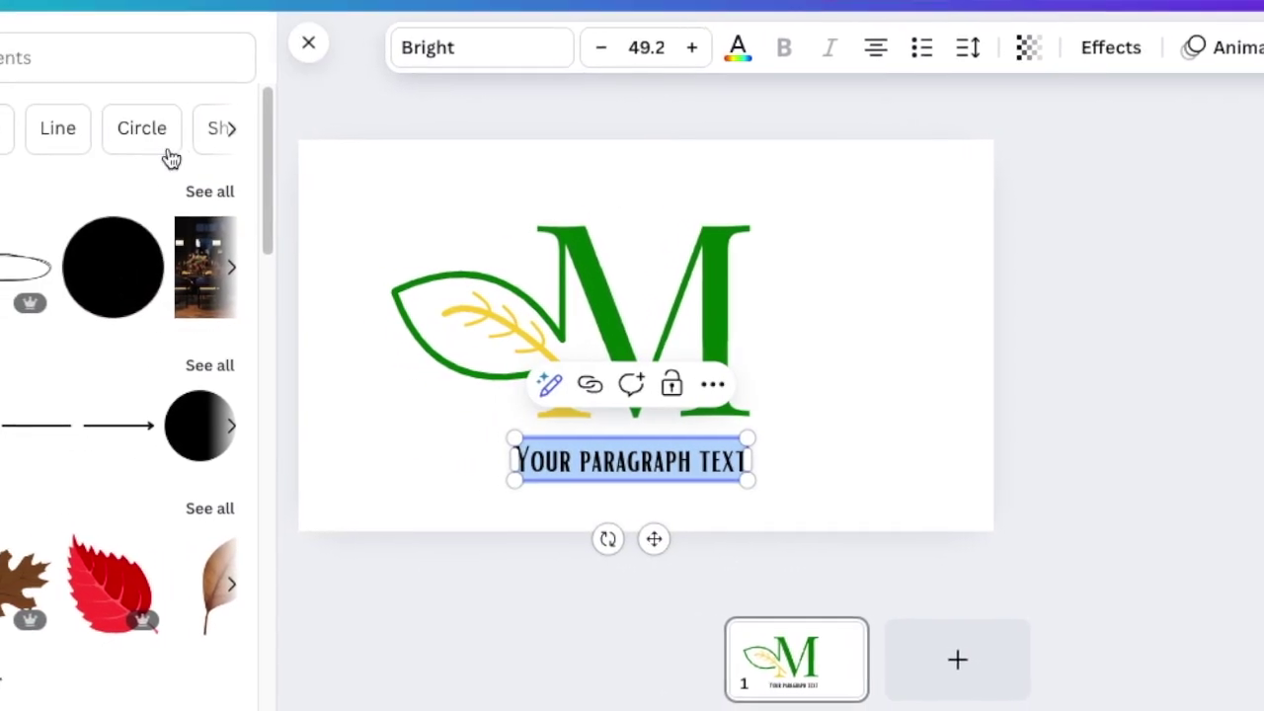
{"action": "left_click", "coordinate": [483, 46]}
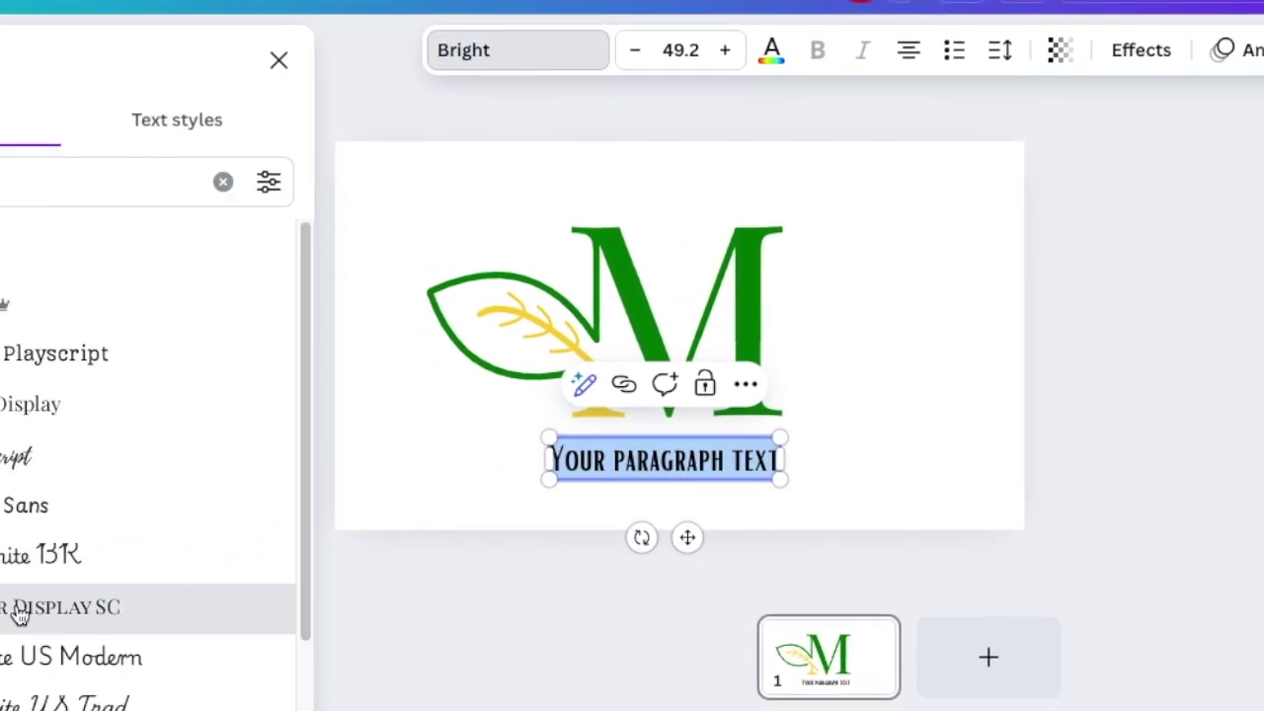
{"action": "left_click", "coordinate": [20, 612]}
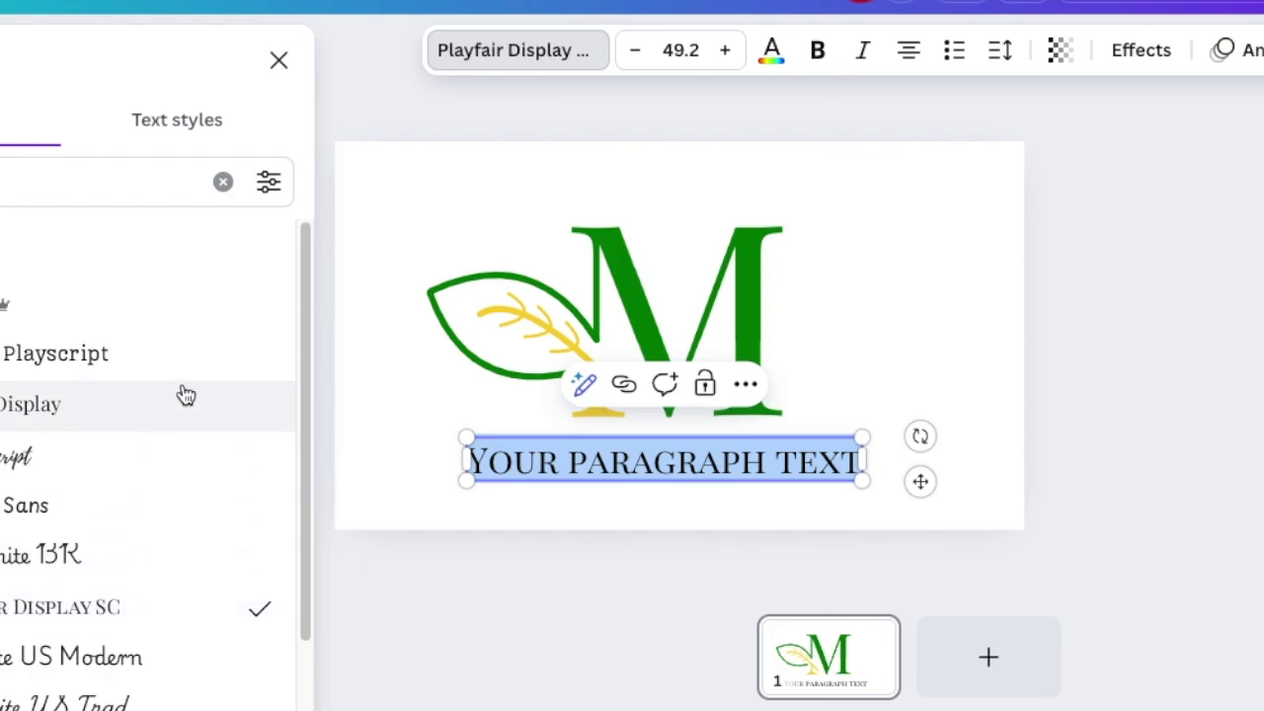
{"action": "left_click", "coordinate": [818, 52]}
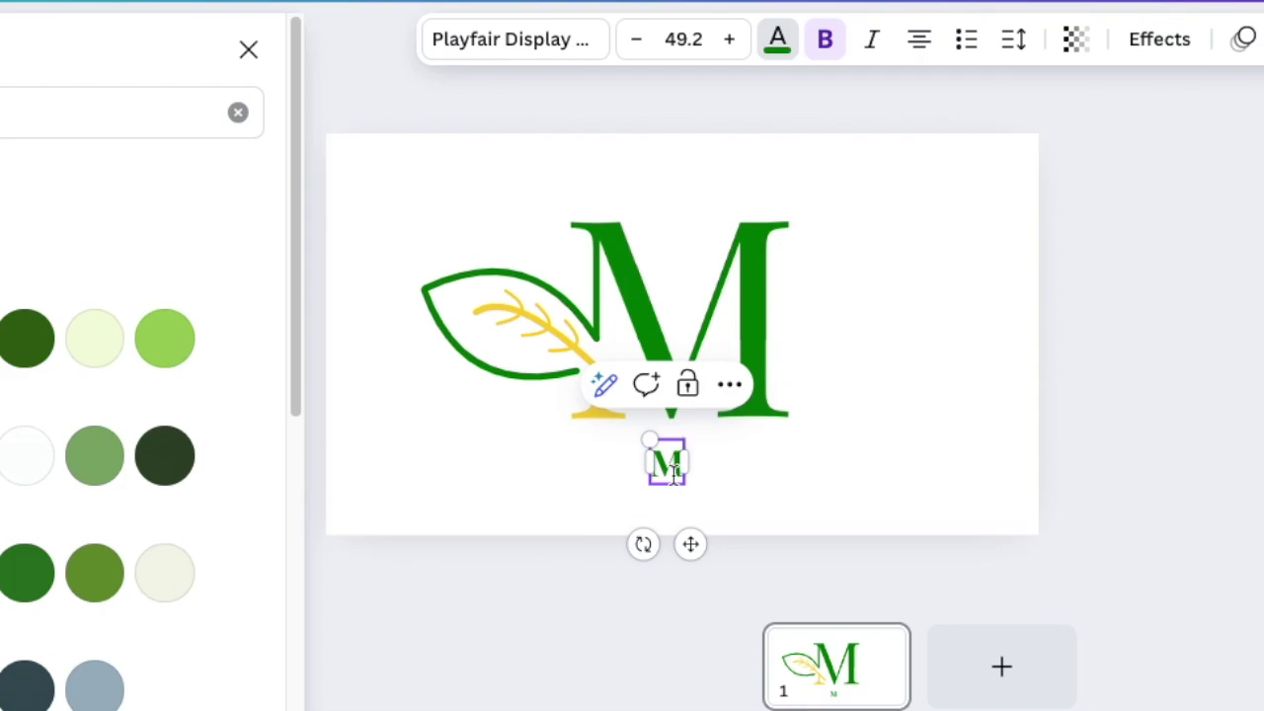
{"action": "type", "text": "ERLIN CO."}
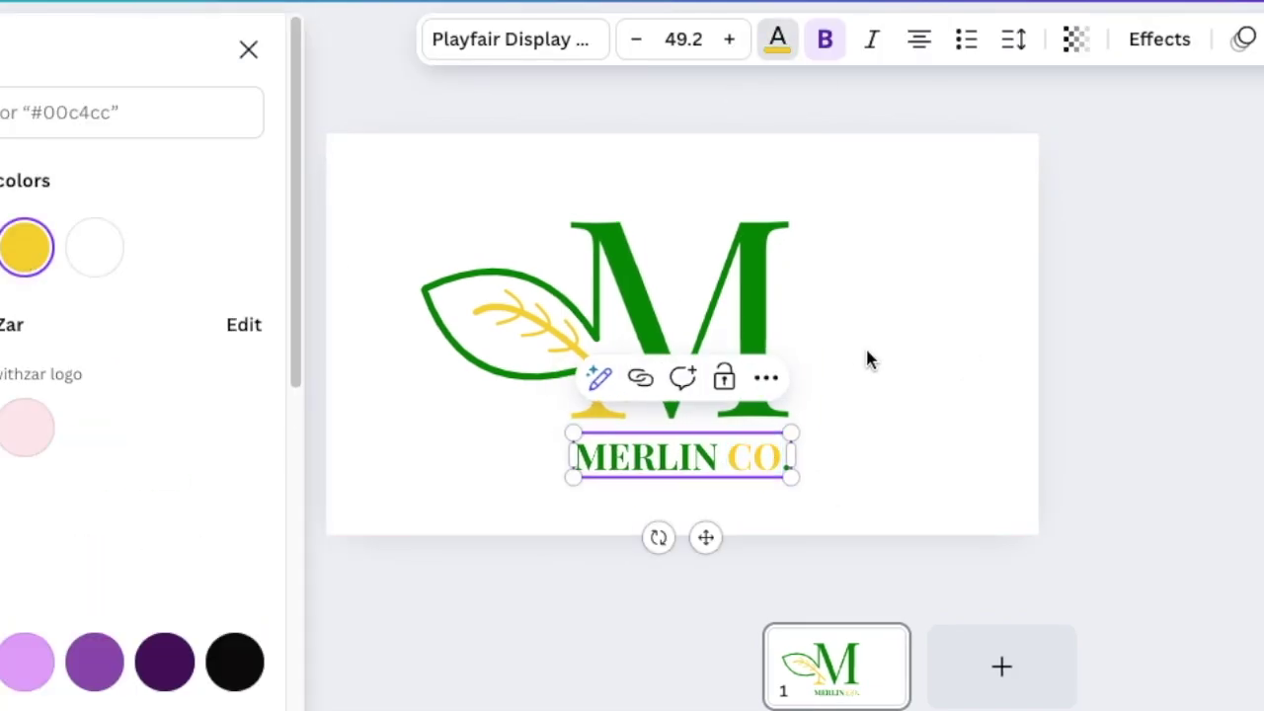
{"action": "left_click", "coordinate": [867, 359]}
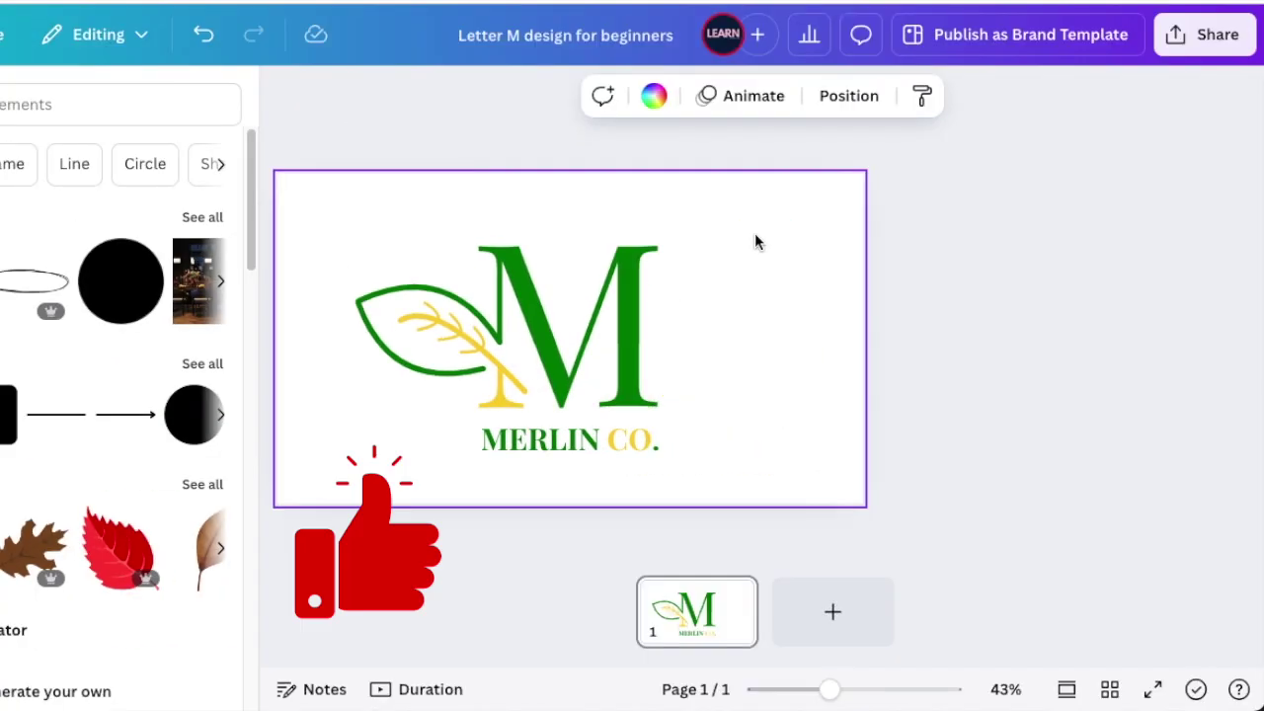
Step: Download the logo as a transparent-background PNG, then switch over to Photopea
{"action": "left_click", "coordinate": [1198, 35]}
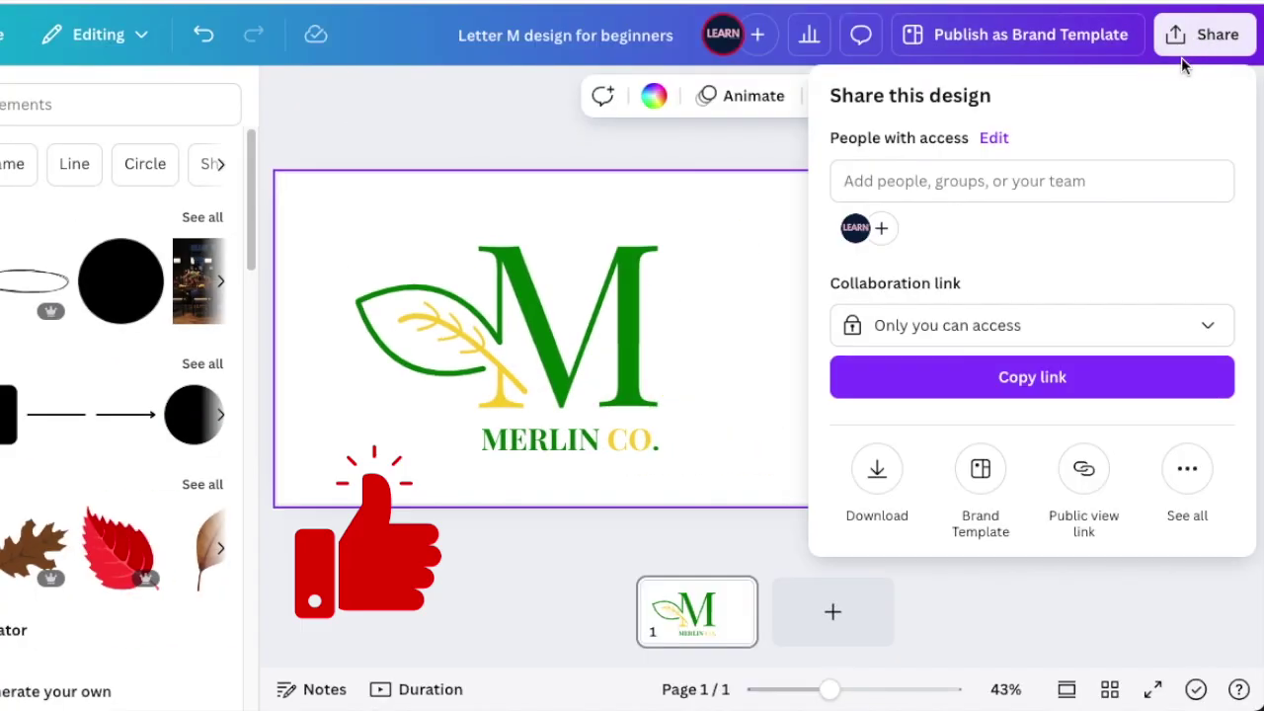
{"action": "left_click", "coordinate": [877, 468]}
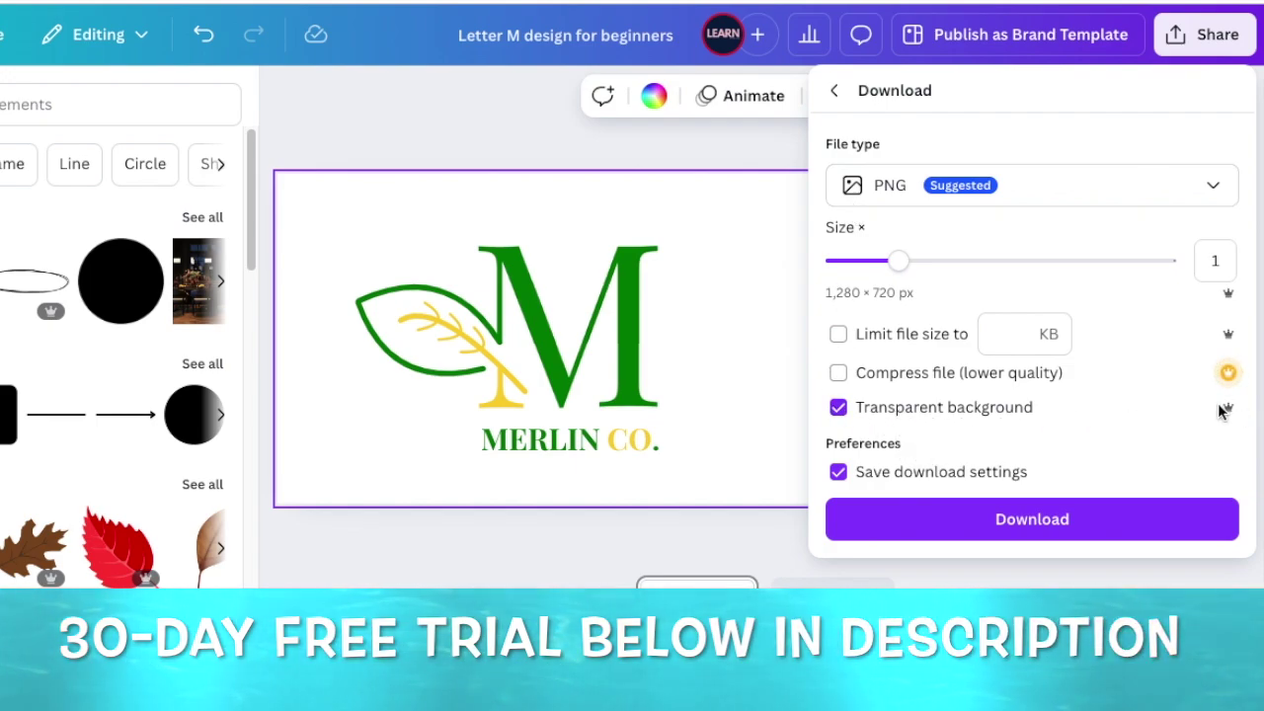
{"action": "left_click", "coordinate": [1013, 526]}
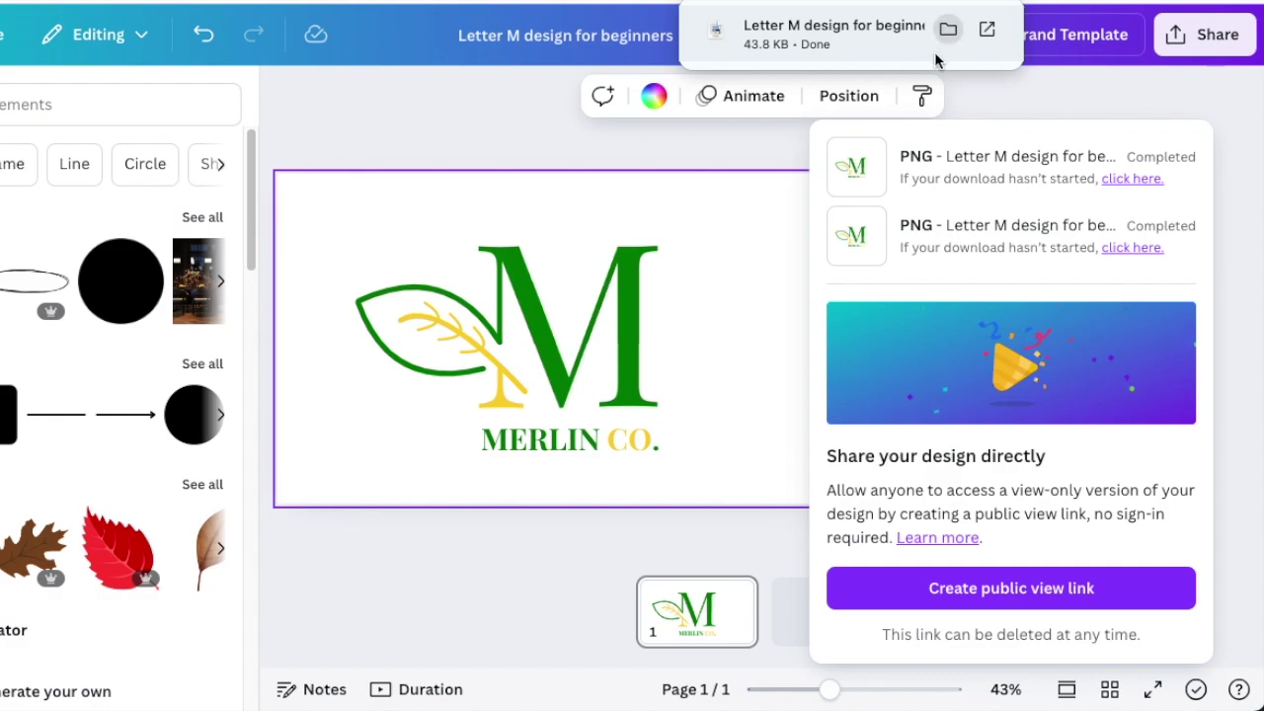
{"action": "key", "text": "ctrl+Right"}
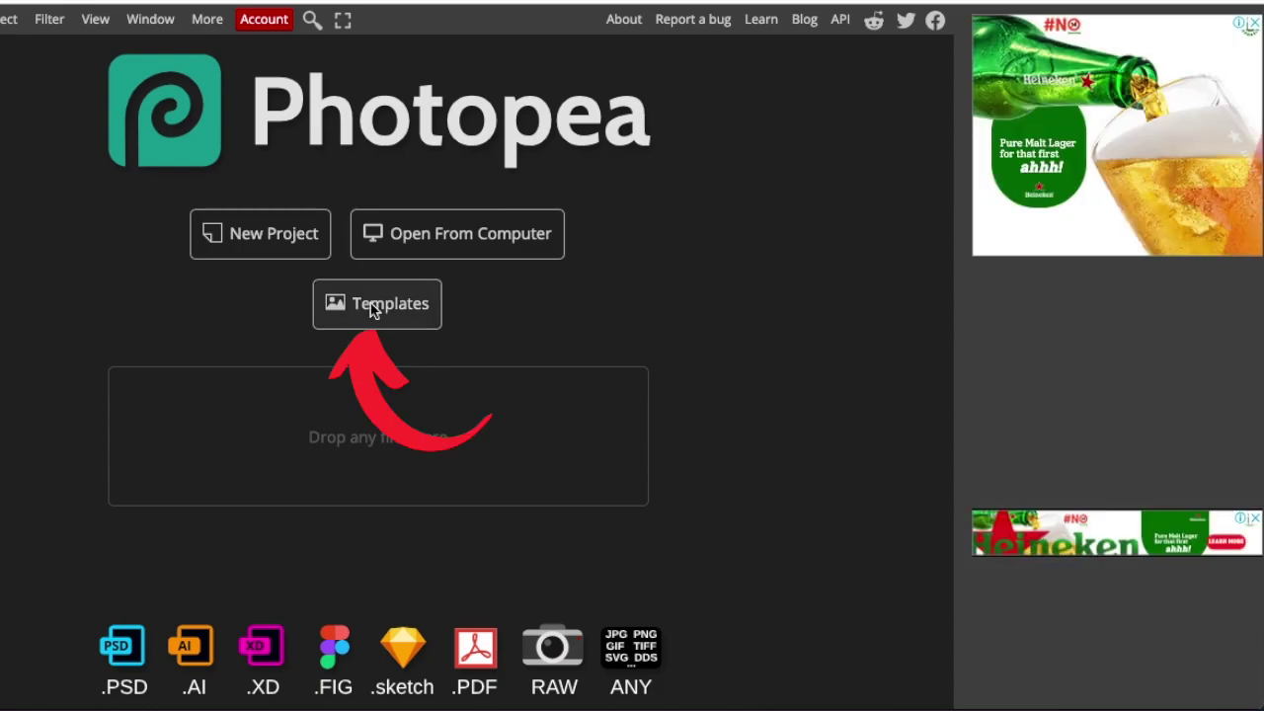
Step: Open the Black Wall 3D Logo Mockup from Photopea's templates
{"action": "left_click", "coordinate": [374, 308]}
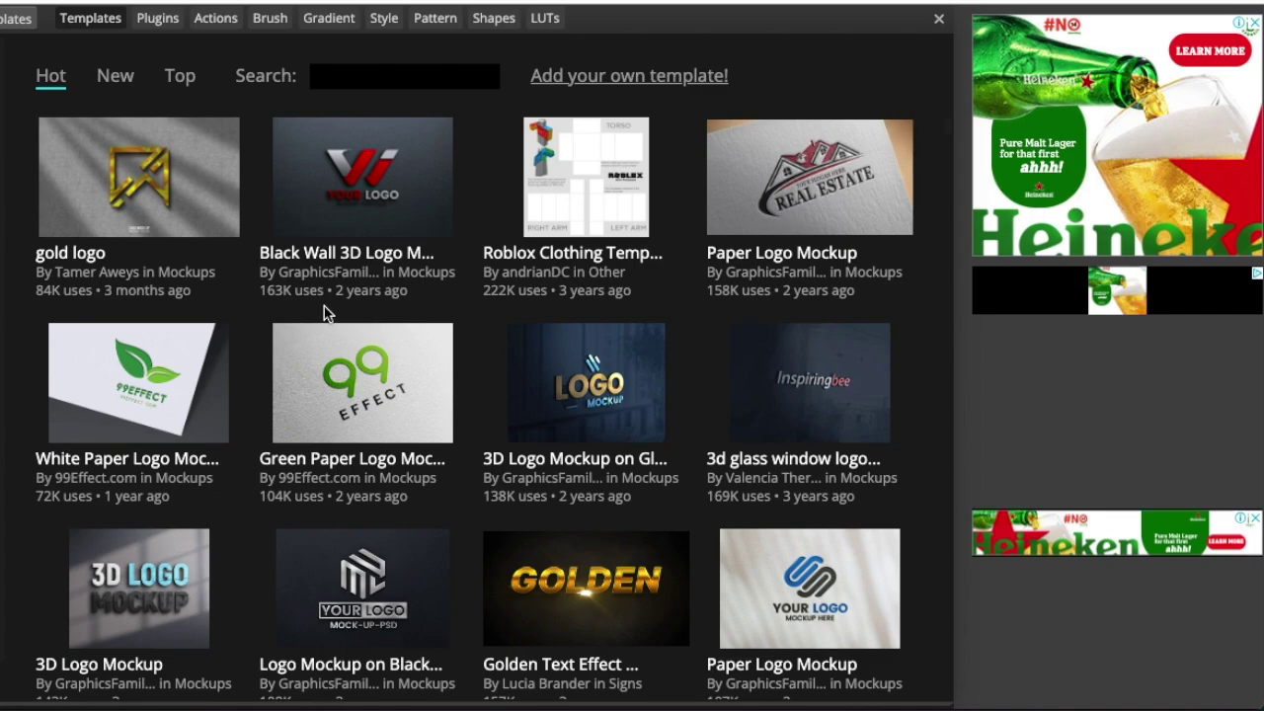
{"action": "left_click", "coordinate": [350, 259]}
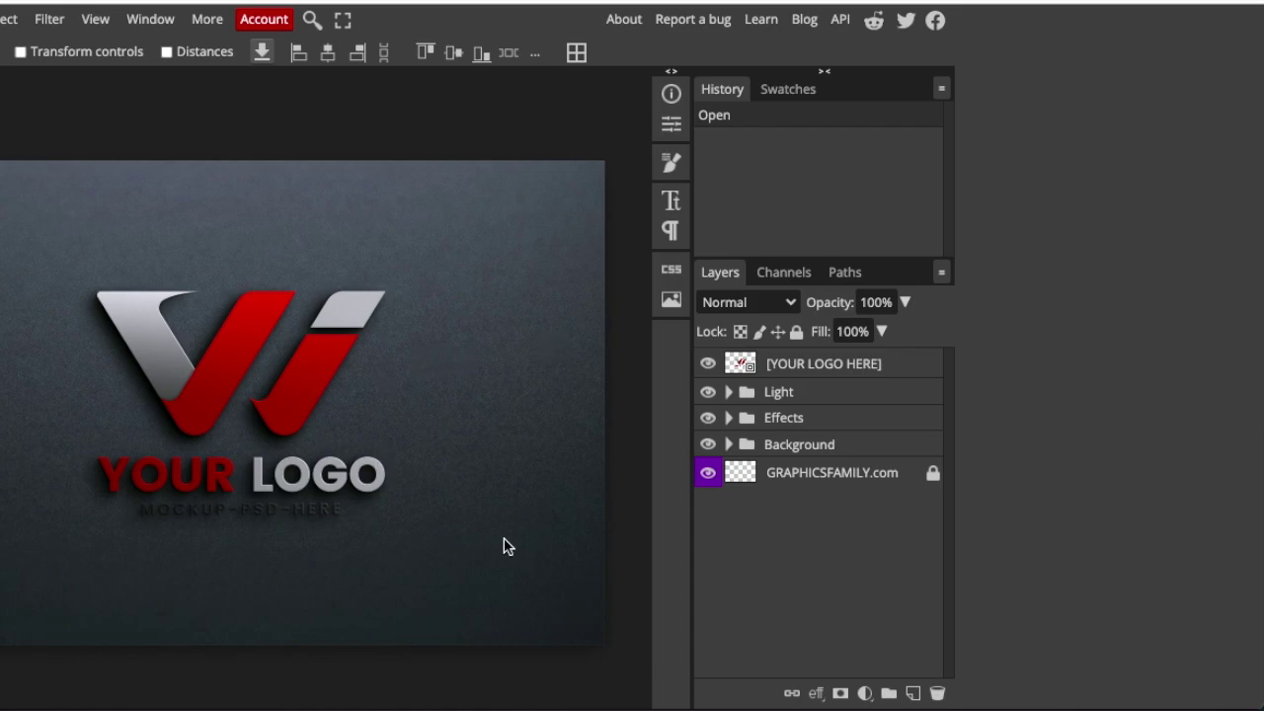
Step: Open the [YOUR LOGO HERE] smart object, hide the placeholder logo, and drop in the MERLIN CO. PNG
{"action": "double_click", "coordinate": [741, 366]}
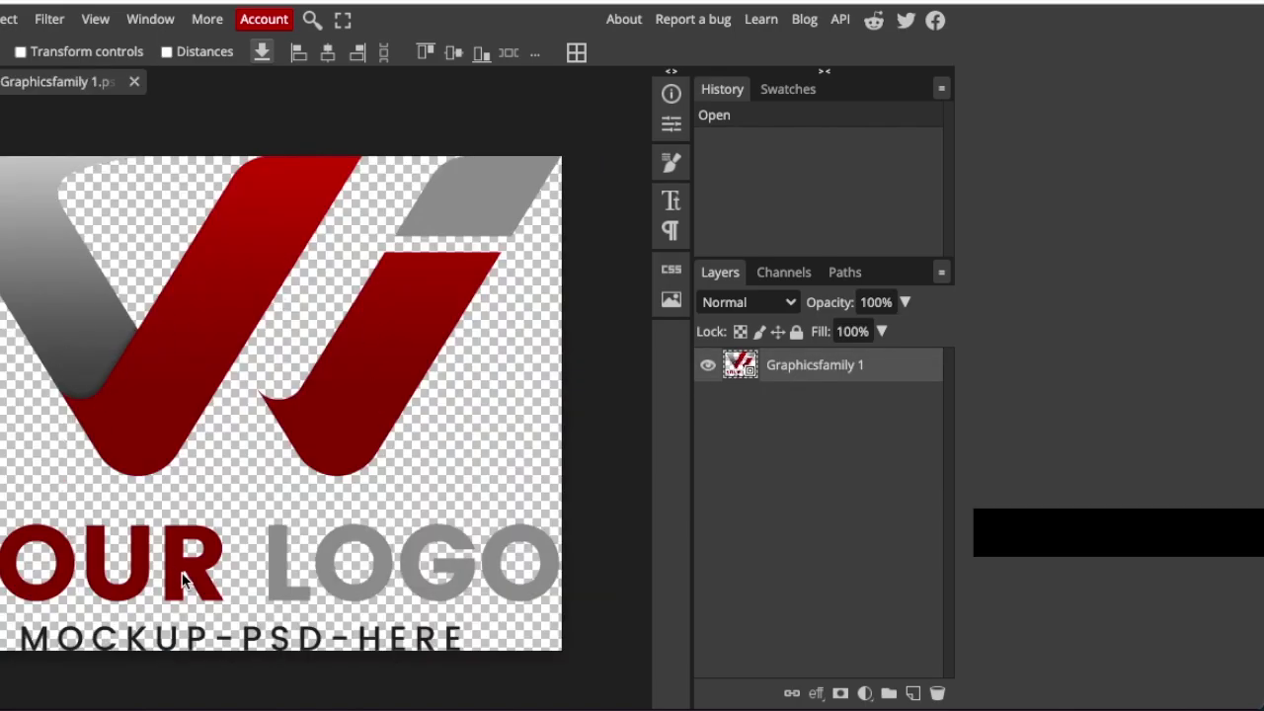
{"action": "left_click", "coordinate": [708, 369]}
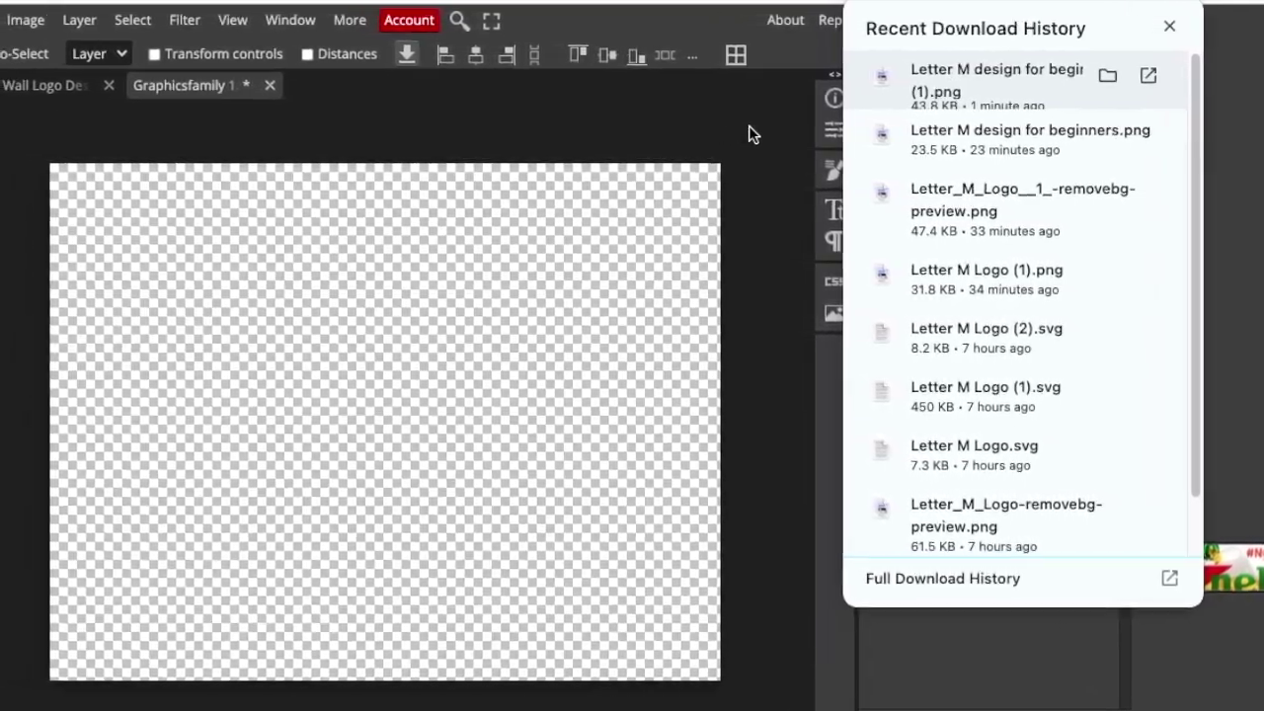
{"action": "left_click_drag", "start_coordinate": [748, 125], "coordinate": [434, 399]}
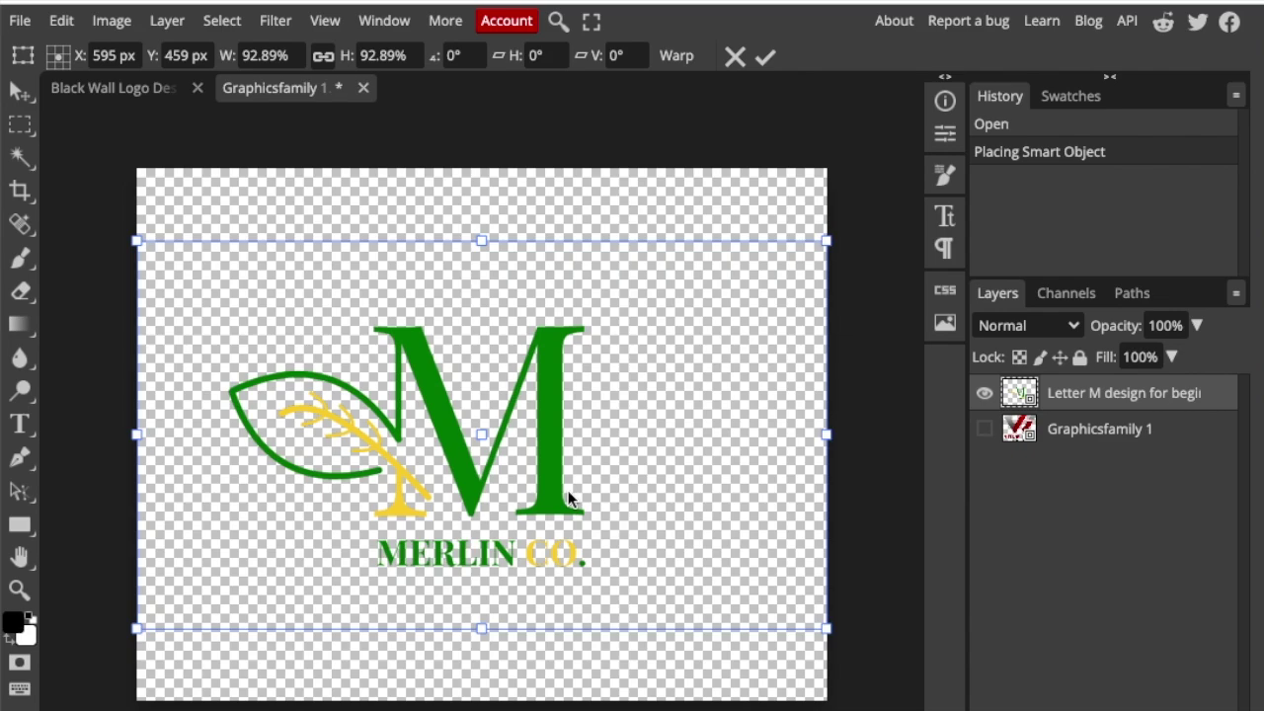
Step: Enlarge the placed MERLIN CO. logo to 162.91%, reposition it, and apply the transform
{"action": "left_click_drag", "start_coordinate": [568, 490], "coordinate": [411, 378]}
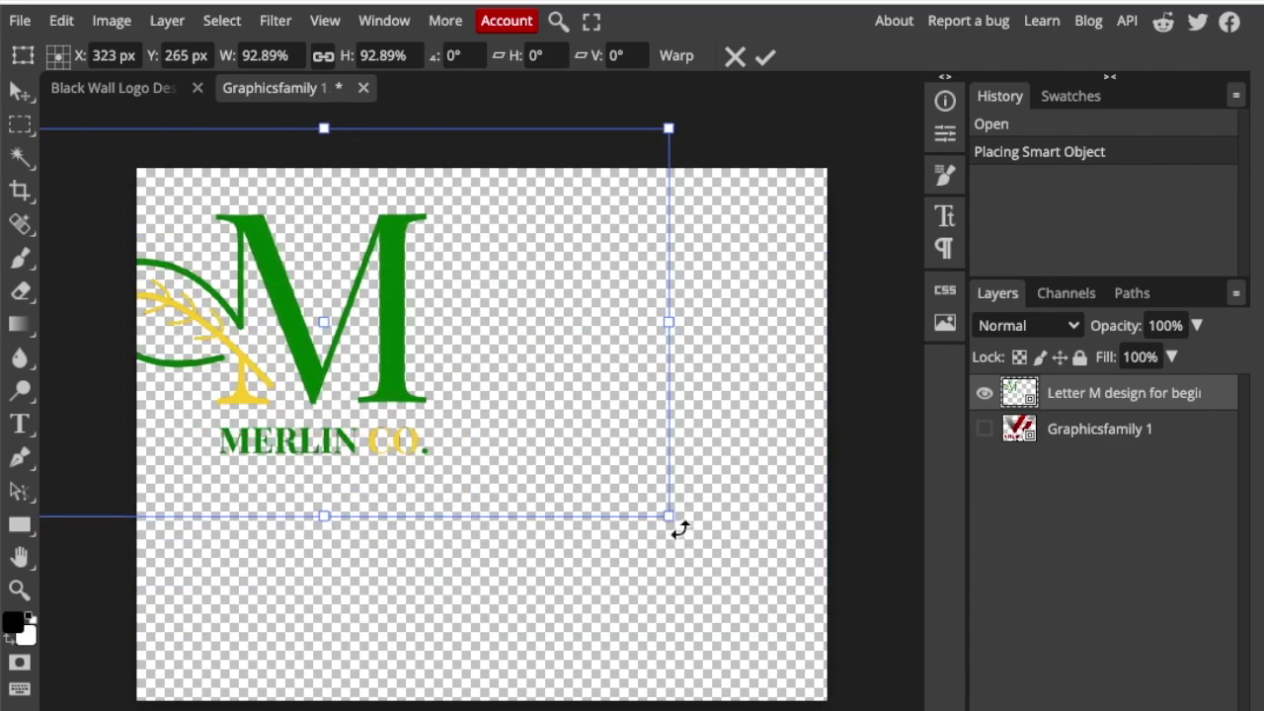
{"action": "left_click_drag", "start_coordinate": [666, 516], "coordinate": [951, 710]}
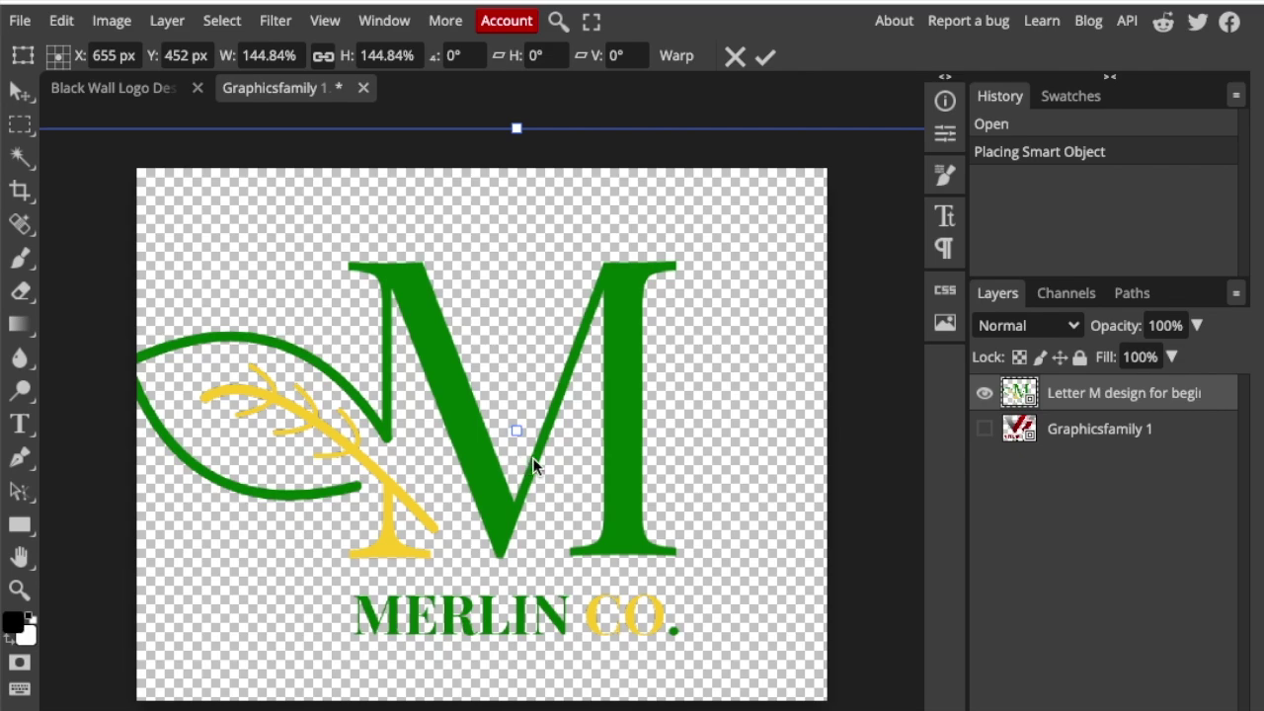
{"action": "left_click_drag", "start_coordinate": [532, 458], "coordinate": [571, 464]}
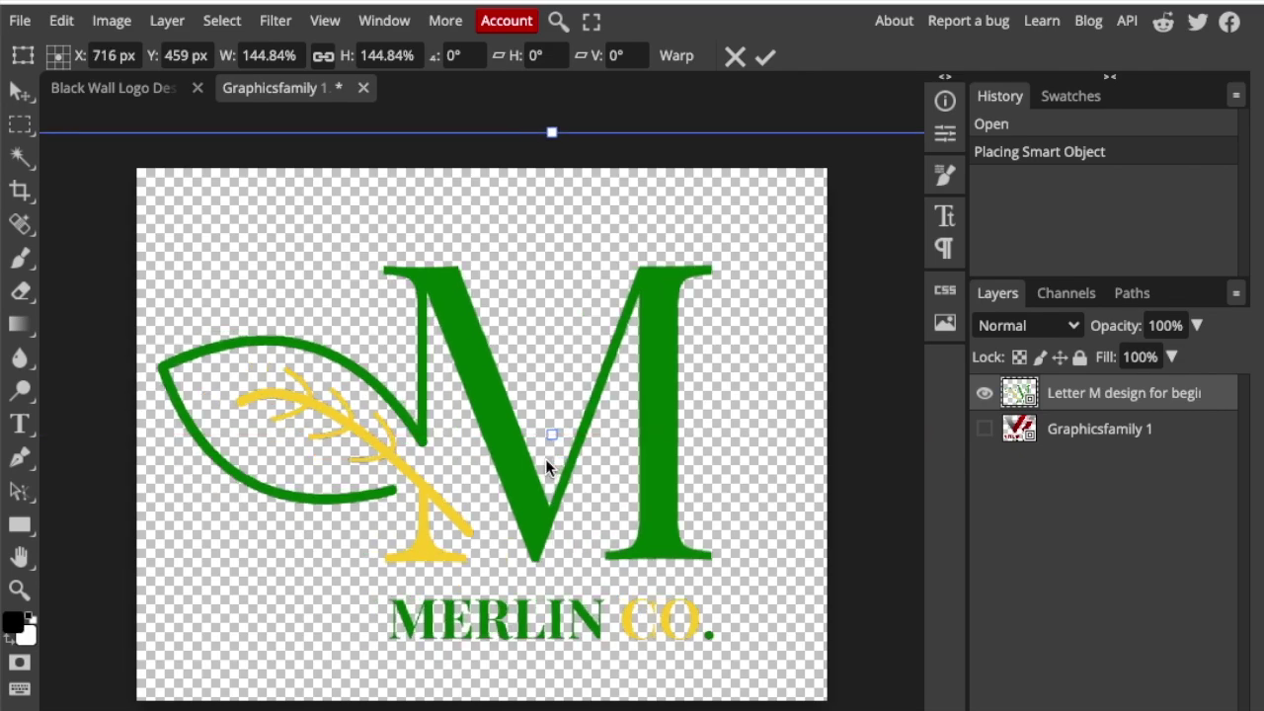
{"action": "key", "text": "ctrl+minus"}
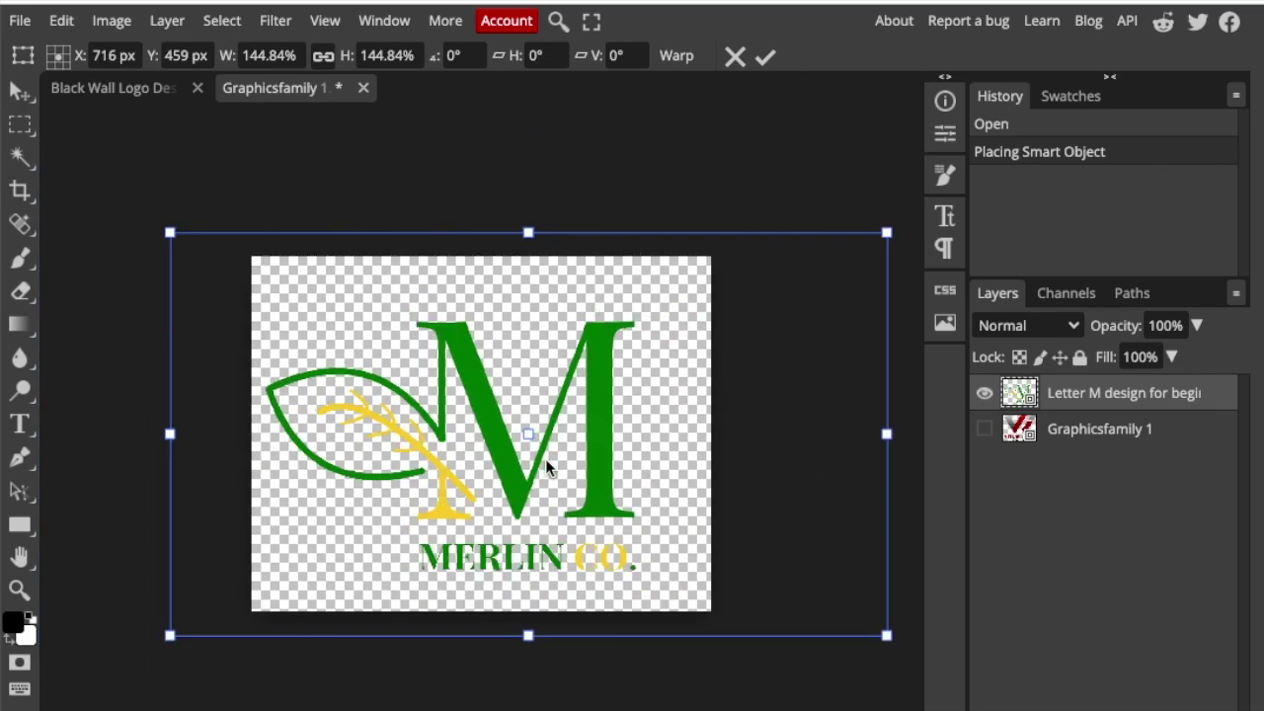
{"action": "left_click_drag", "start_coordinate": [155, 225], "coordinate": [149, 220]}
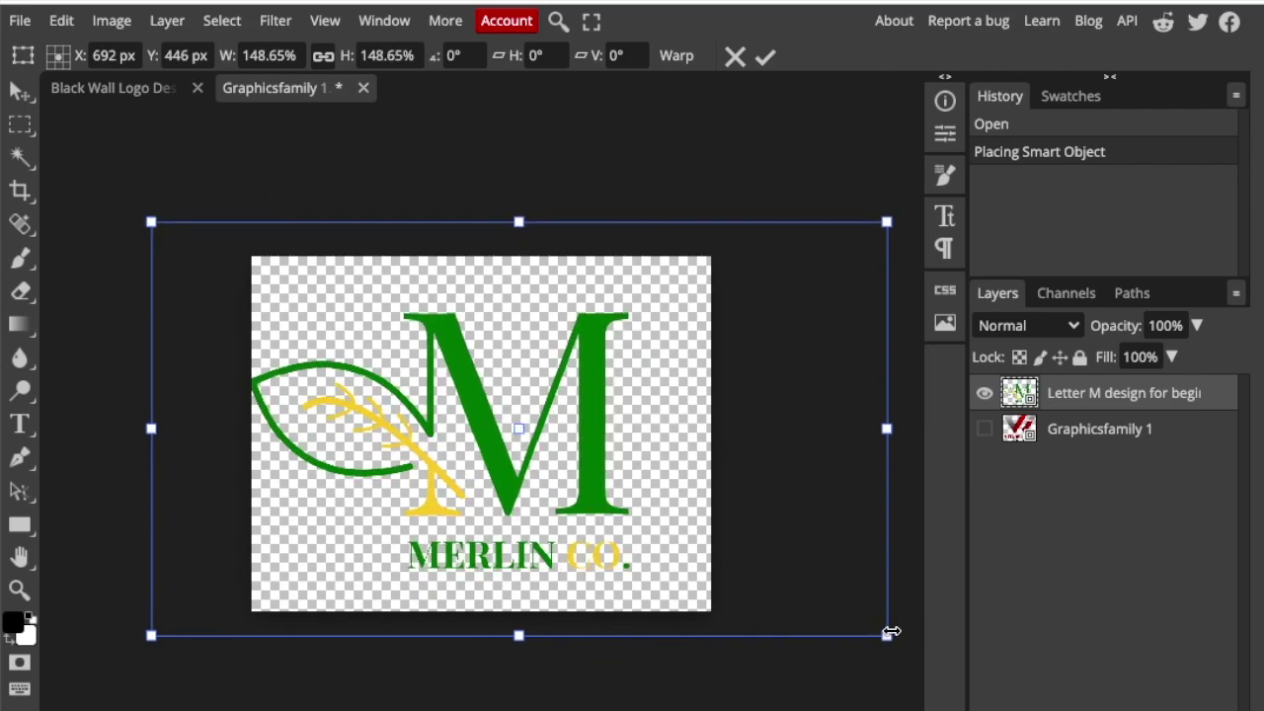
{"action": "left_click_drag", "start_coordinate": [886, 636], "coordinate": [960, 679]}
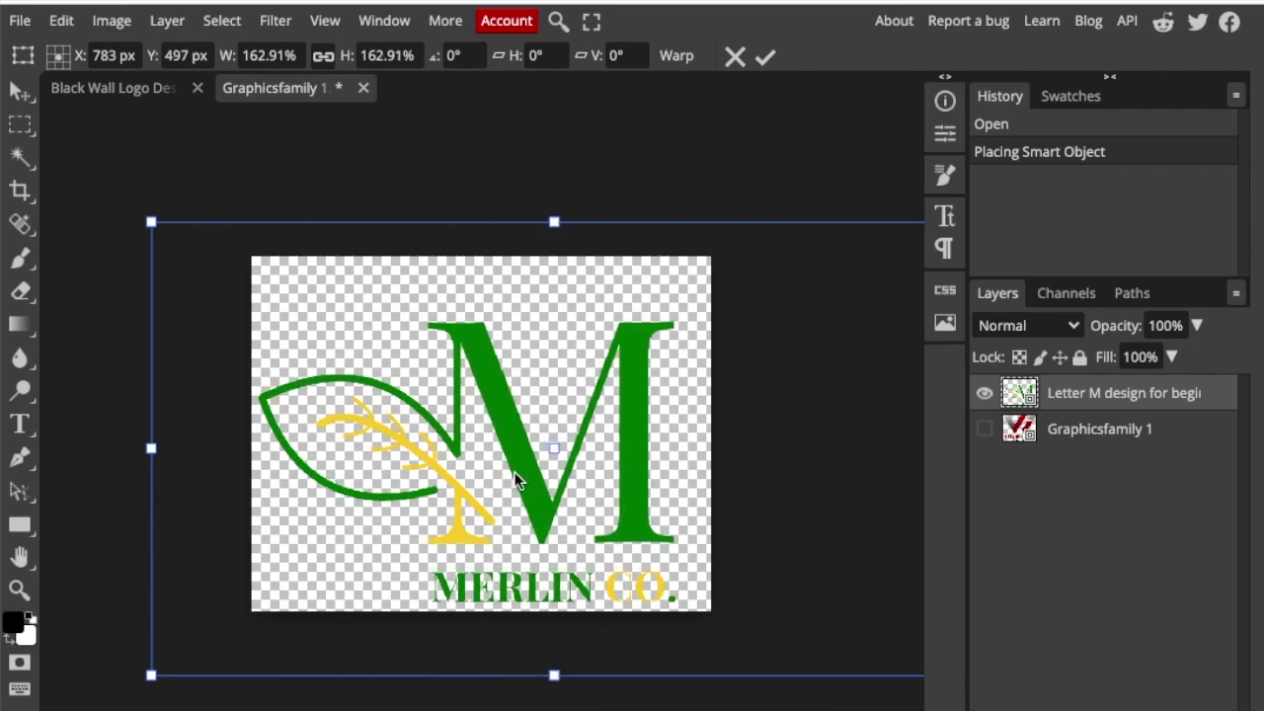
{"action": "left_click_drag", "start_coordinate": [519, 480], "coordinate": [514, 463]}
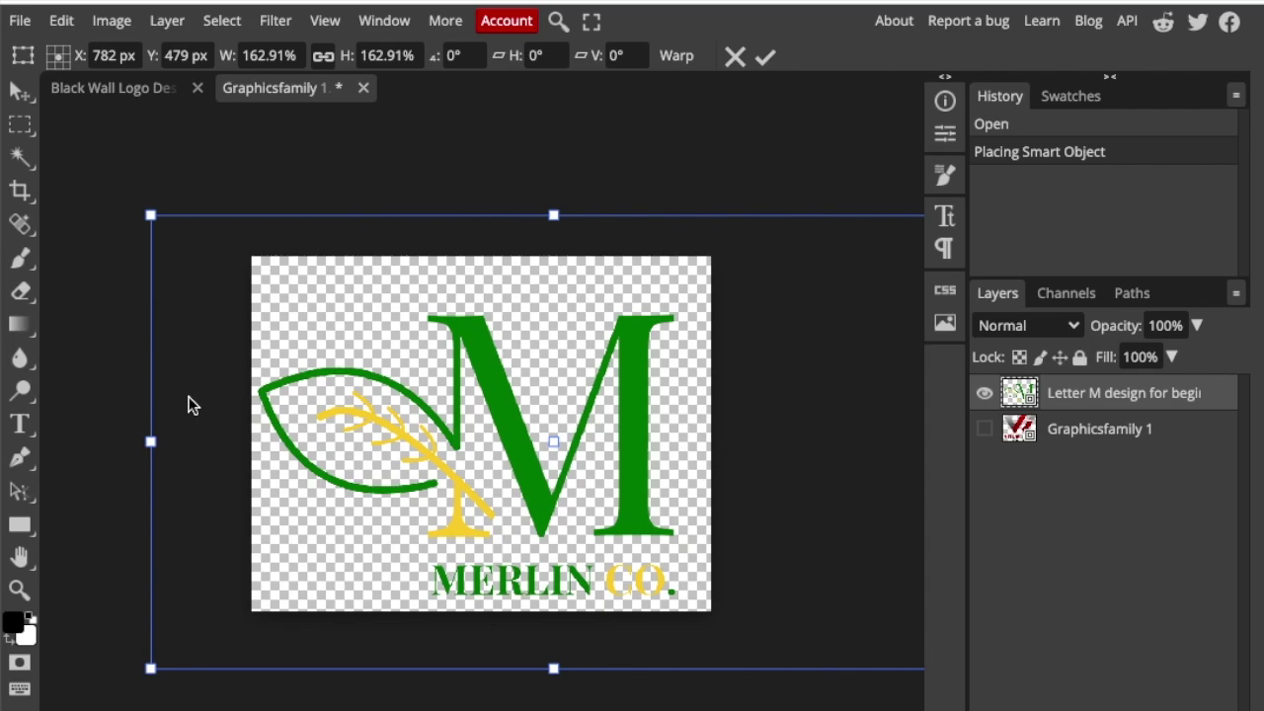
{"action": "key", "text": "Return"}
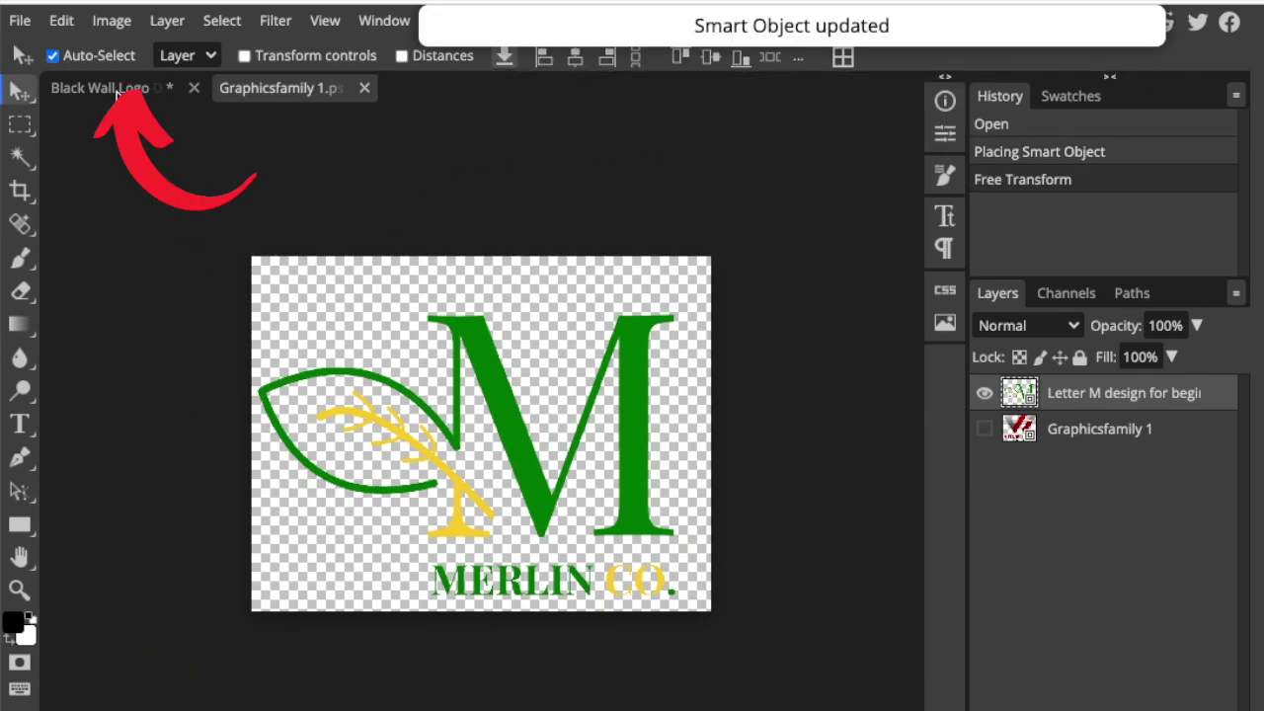
Step: Save the finished Black Wall Logo mockup with the MERLIN CO. logo as a 1350×900 PNG
{"action": "left_click", "coordinate": [116, 90]}
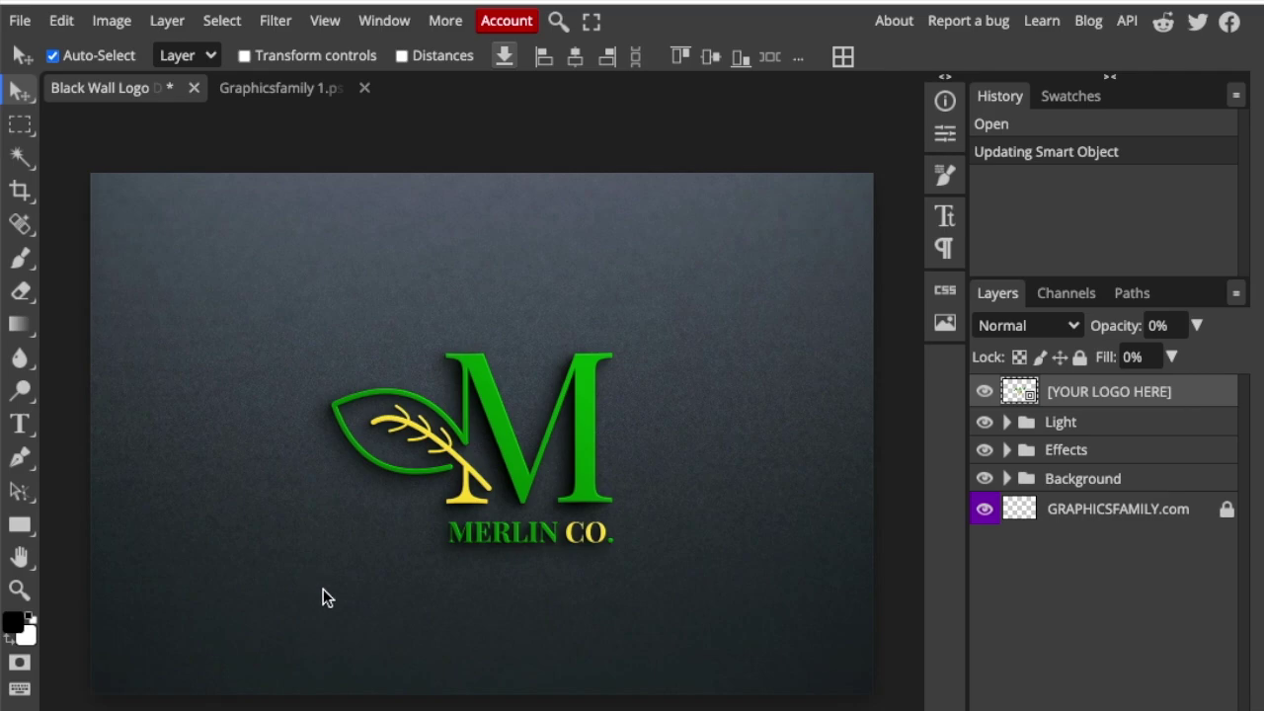
{"action": "left_click", "coordinate": [20, 21]}
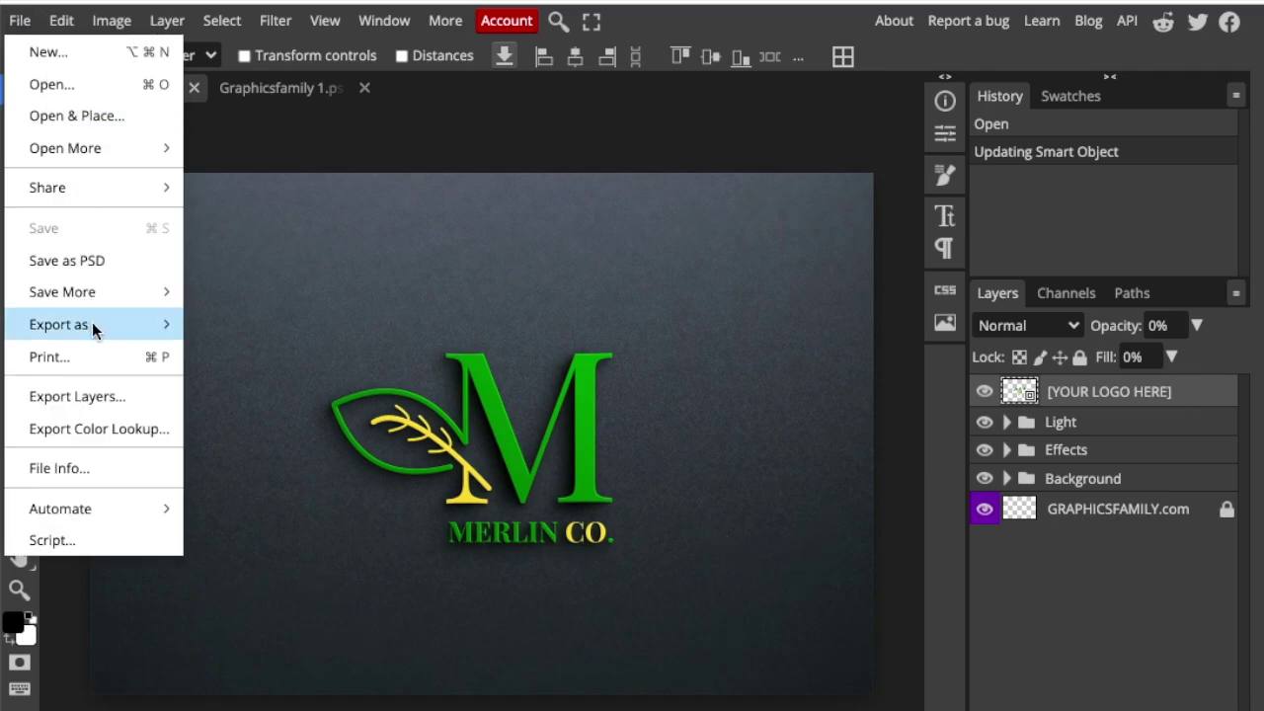
{"action": "mouse_move", "coordinate": [92, 324]}
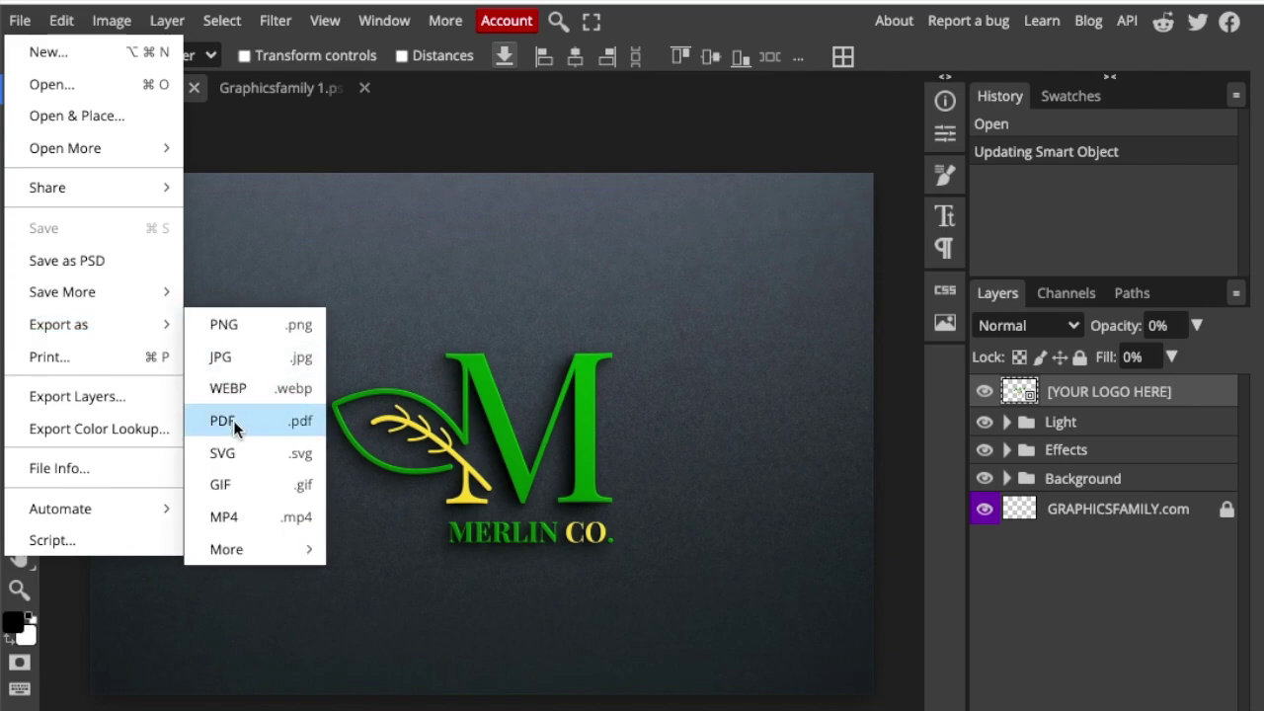
{"action": "left_click", "coordinate": [236, 325]}
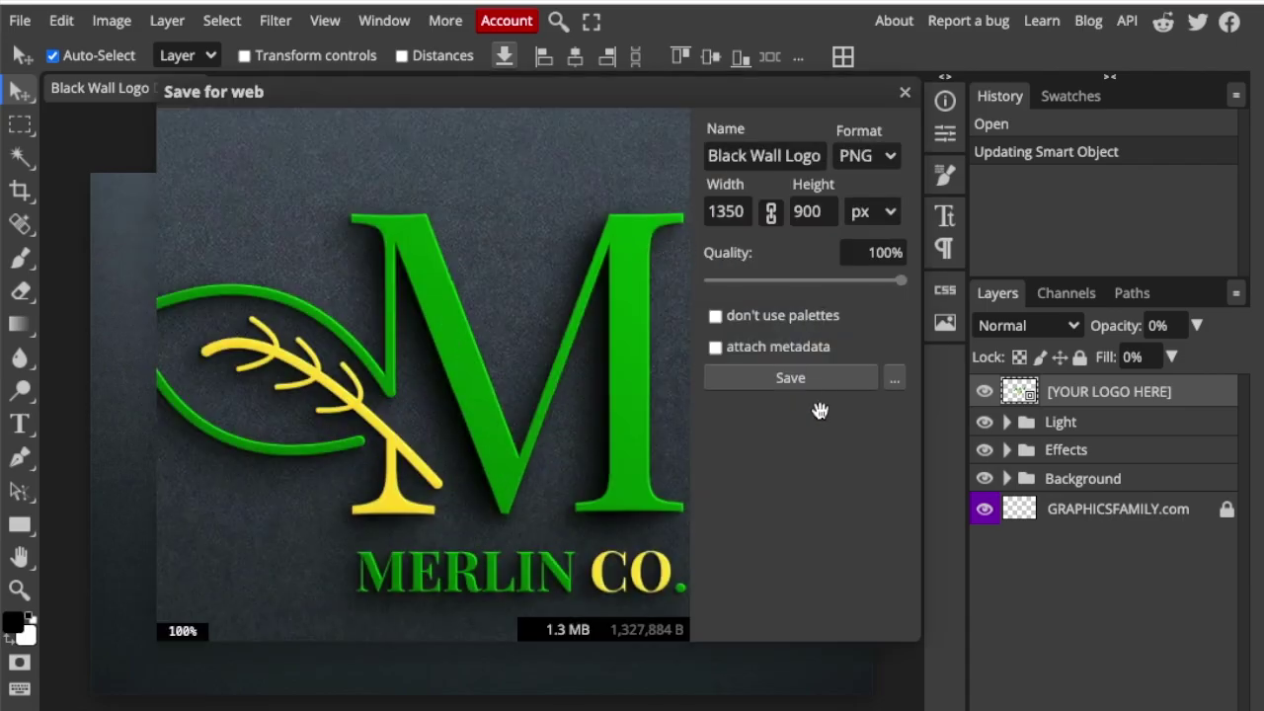
{"action": "left_click", "coordinate": [795, 386]}
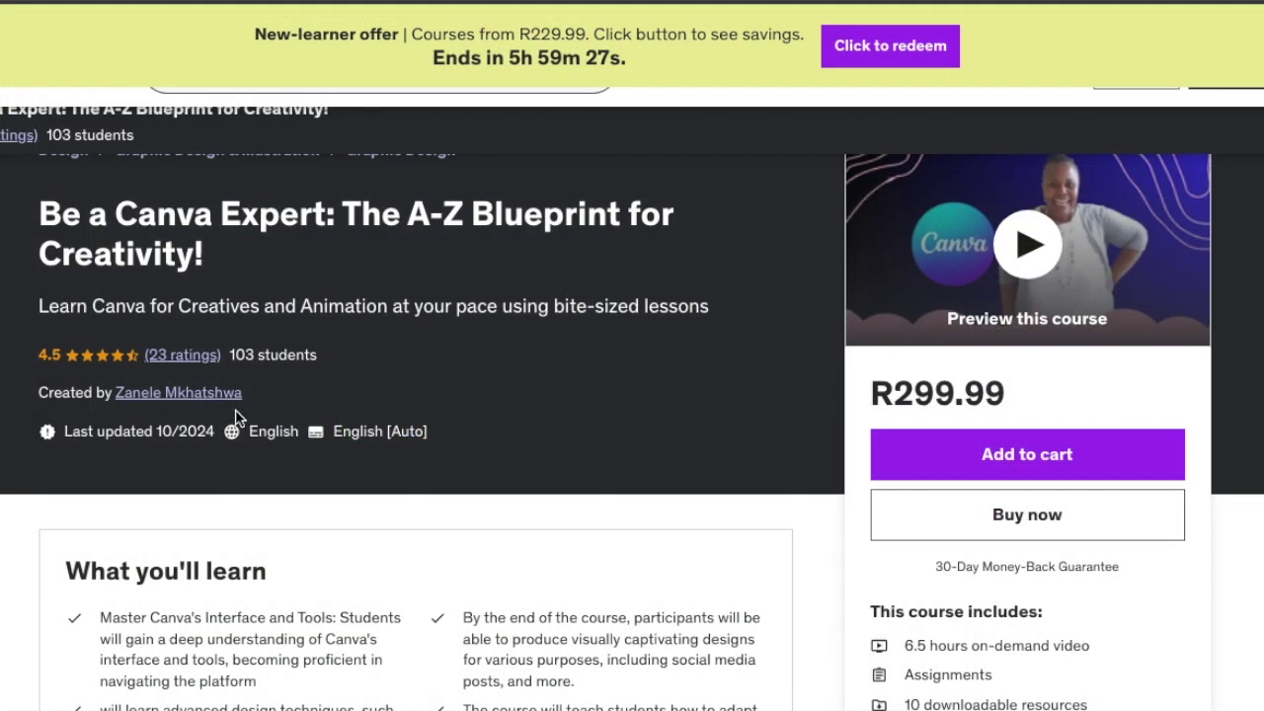
{"action": "scroll", "coordinate": [198, 376], "scroll_direction": "down", "scroll_amount": 1}
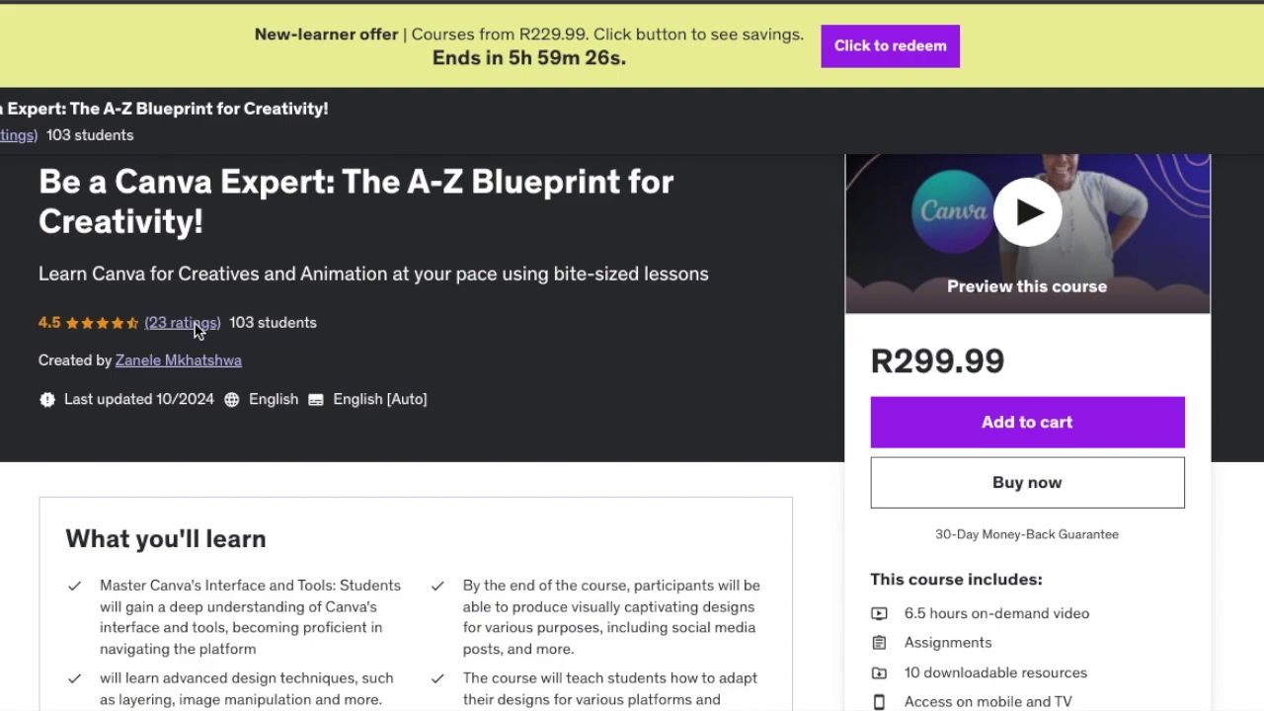
{"action": "scroll", "coordinate": [195, 332], "scroll_direction": "down", "scroll_amount": 1}
{"action": "scroll", "coordinate": [195, 332], "scroll_direction": "down", "scroll_amount": 1}
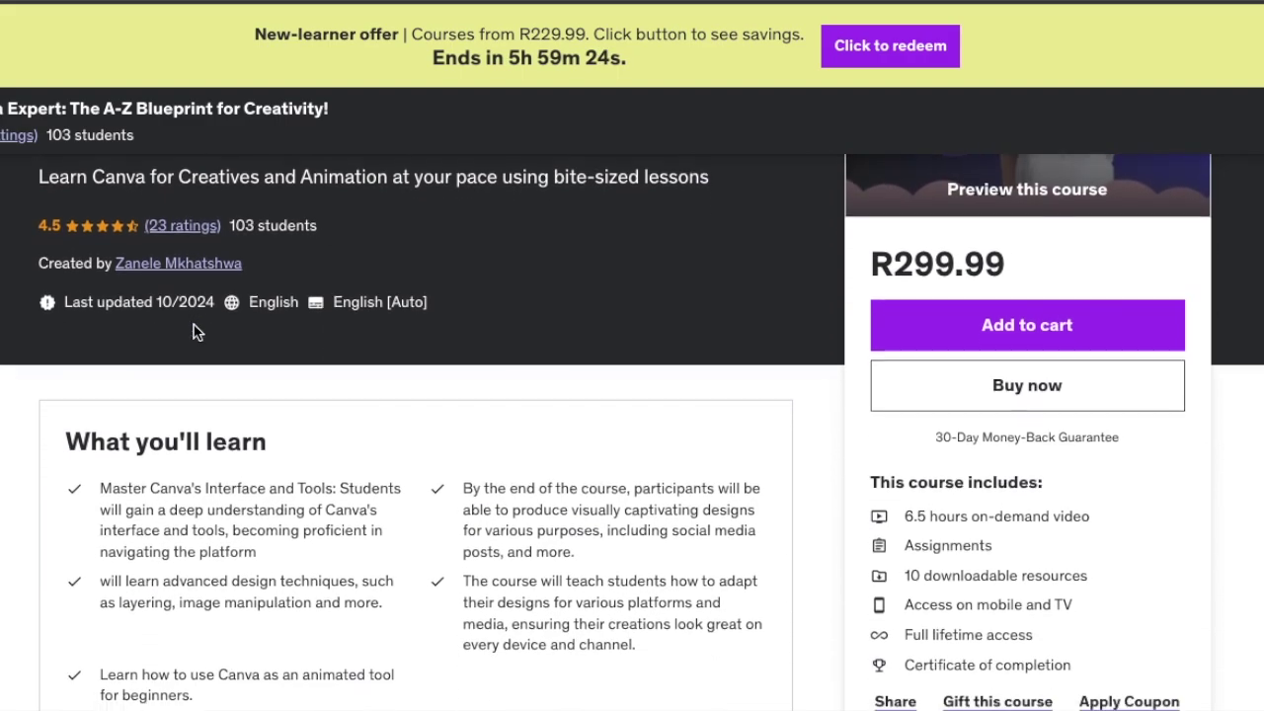
{"action": "scroll", "coordinate": [194, 331], "scroll_direction": "down", "scroll_amount": 2}
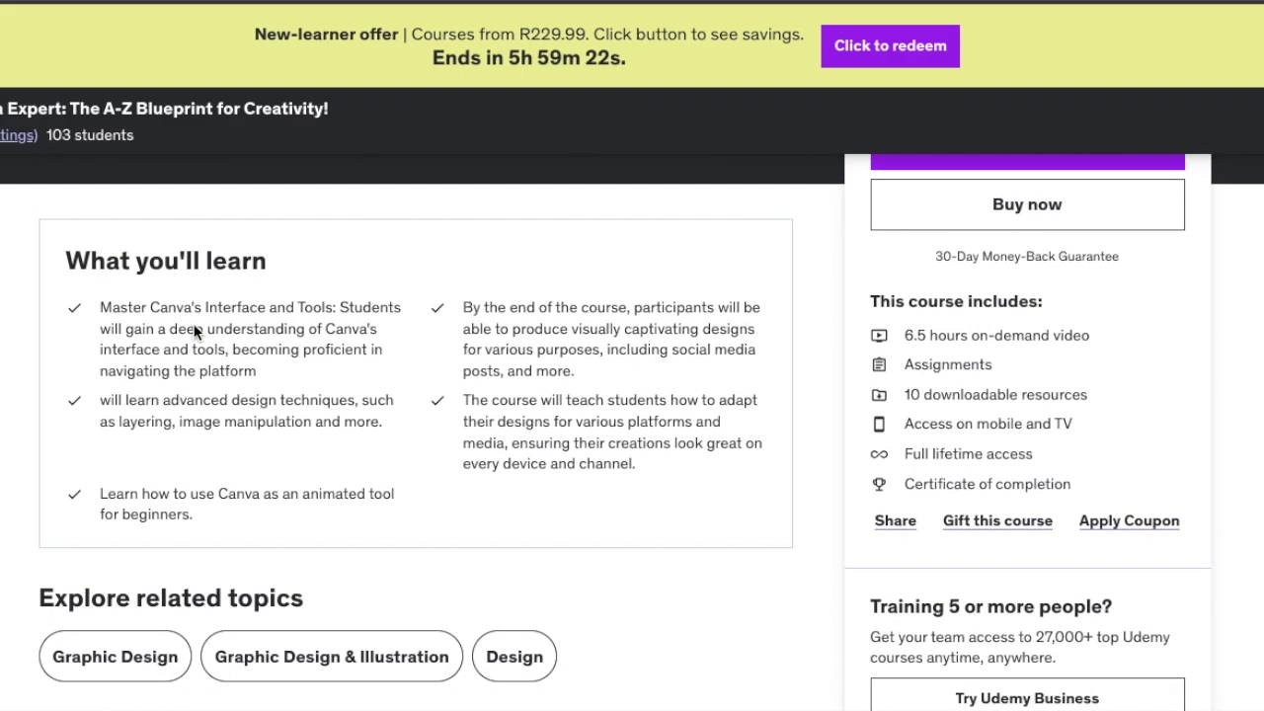
{"action": "scroll", "coordinate": [193, 332], "scroll_direction": "down", "scroll_amount": 4}
{"action": "scroll", "coordinate": [195, 333], "scroll_direction": "down", "scroll_amount": 2}
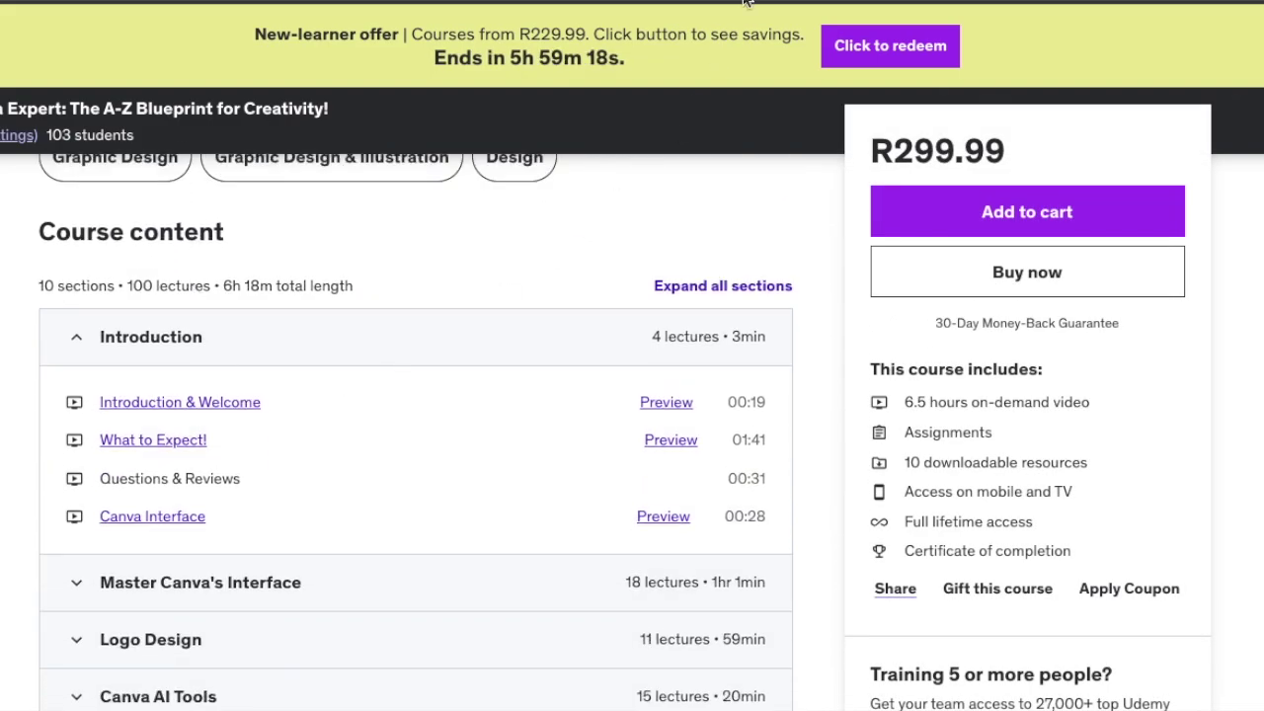